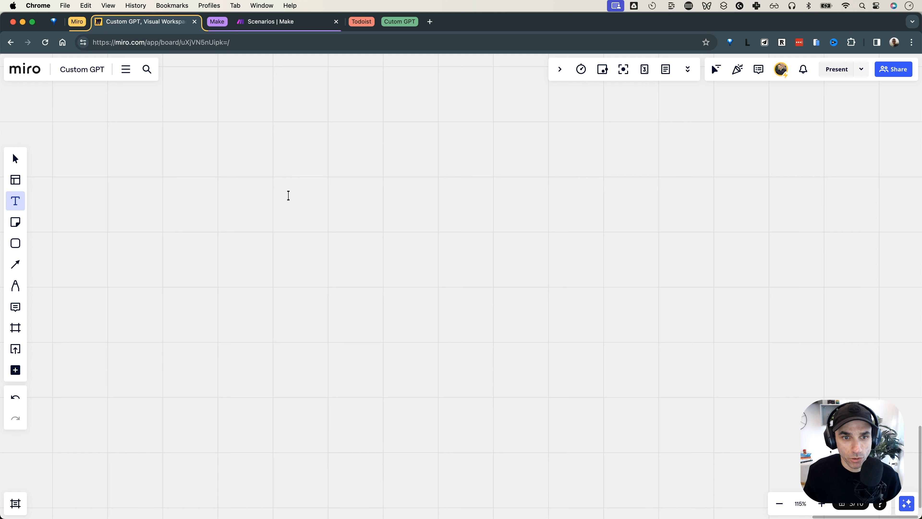
Add 'Trigger' and 'Action' text headings side by side on the board
{"action": "left_click", "coordinate": [288, 195]}
{"action": "type", "text": "Trigger"}
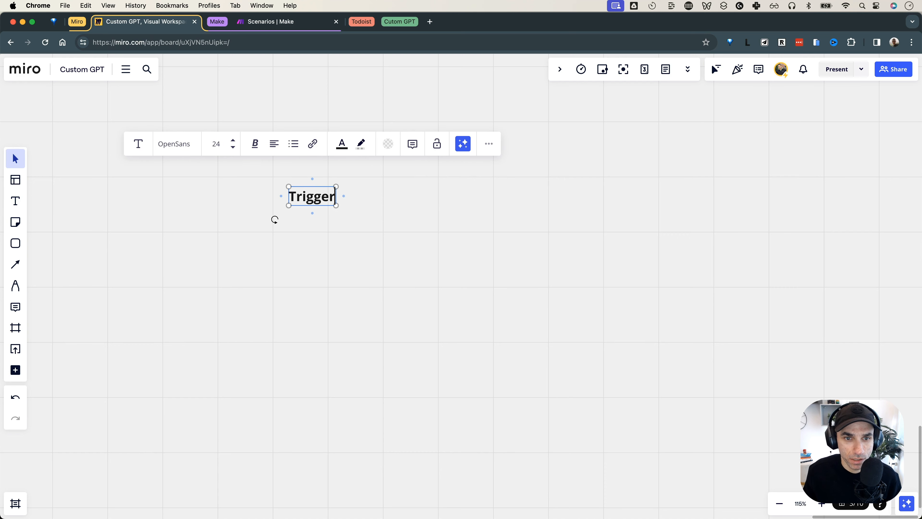
{"action": "left_click", "coordinate": [378, 198]}
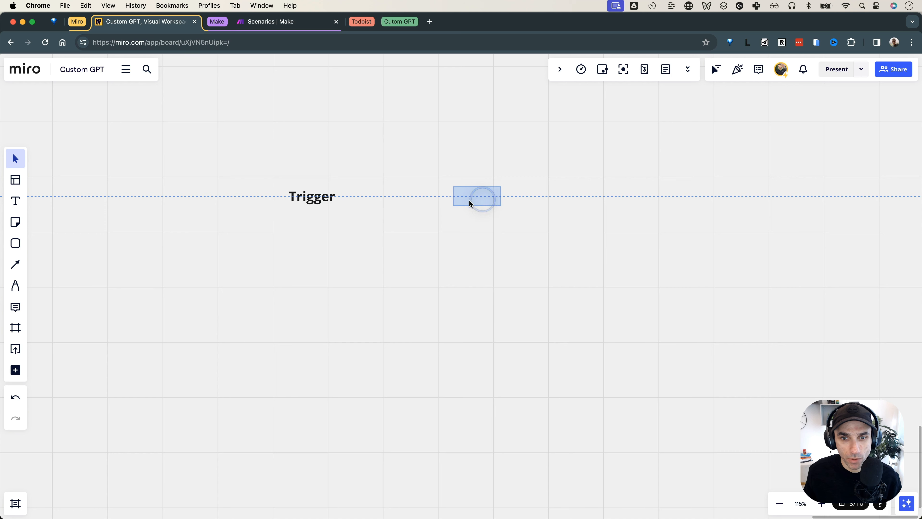
{"action": "left_click_drag", "start_coordinate": [469, 200], "coordinate": [466, 197]}
{"action": "type", "text": "Action"}
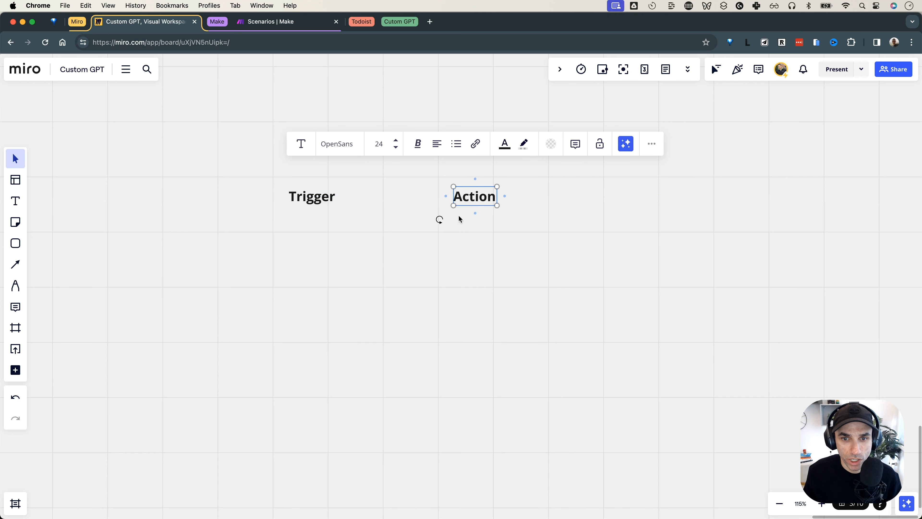
{"action": "left_click", "coordinate": [457, 252]}
{"action": "left_click_drag", "start_coordinate": [253, 183], "coordinate": [303, 214]}
{"action": "left_click_drag", "start_coordinate": [446, 195], "coordinate": [511, 243]}
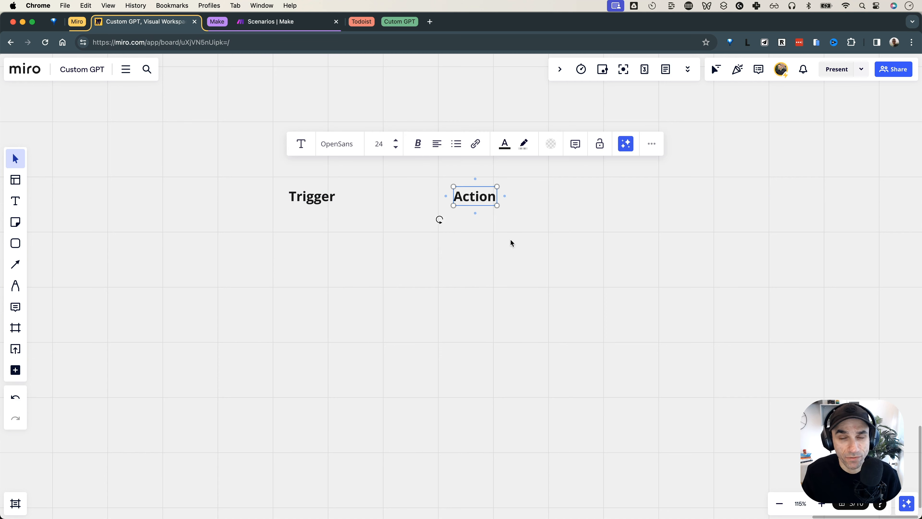
{"action": "left_click", "coordinate": [510, 242]}
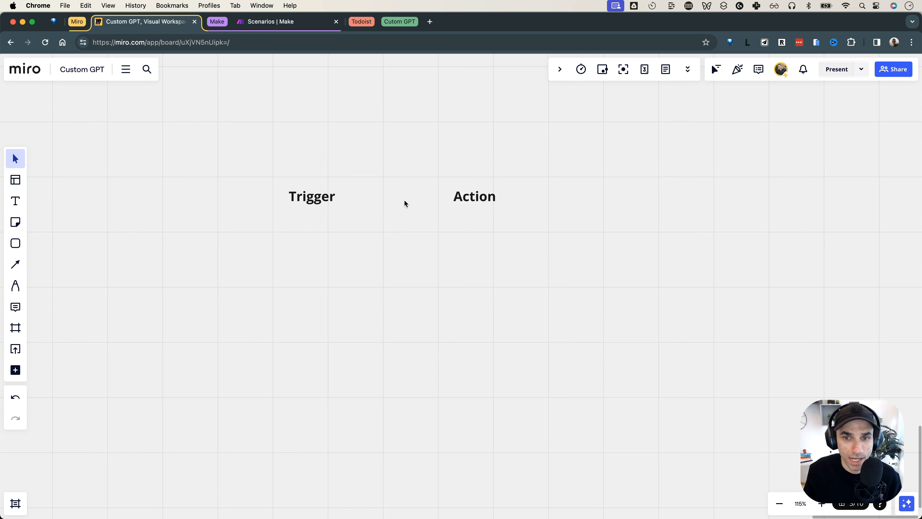
Draw a rounded 'Webhook' box under Trigger and drop a Trigger copy below it
{"action": "left_click", "coordinate": [16, 248]}
{"action": "left_click_drag", "start_coordinate": [268, 219], "coordinate": [352, 249]}
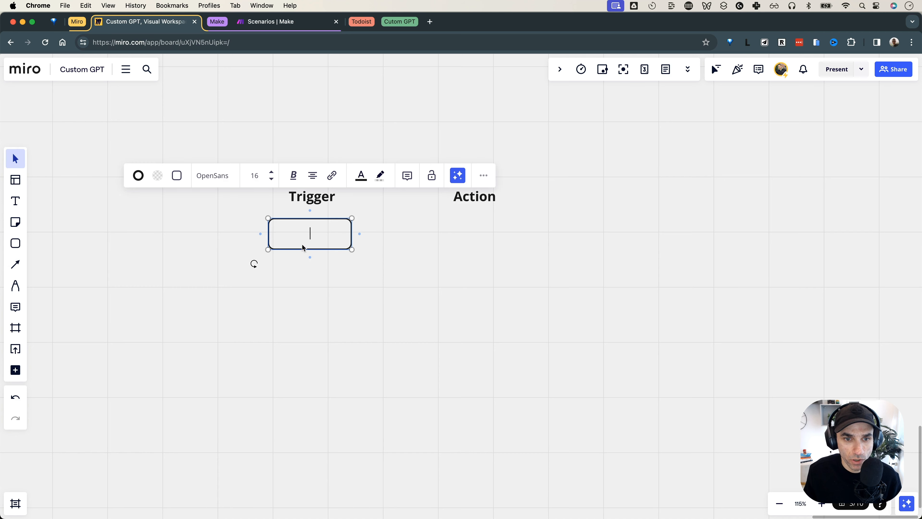
{"action": "type", "text": "Webhook"}
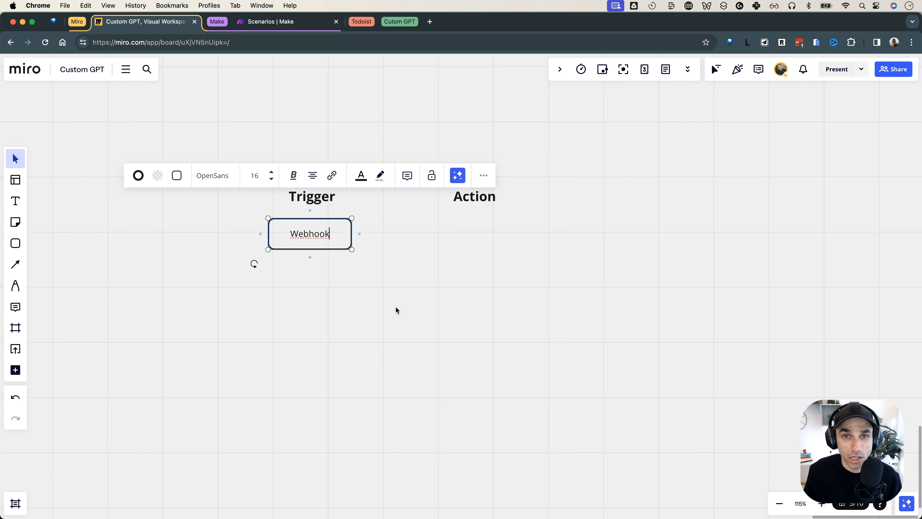
{"action": "left_click", "coordinate": [396, 308]}
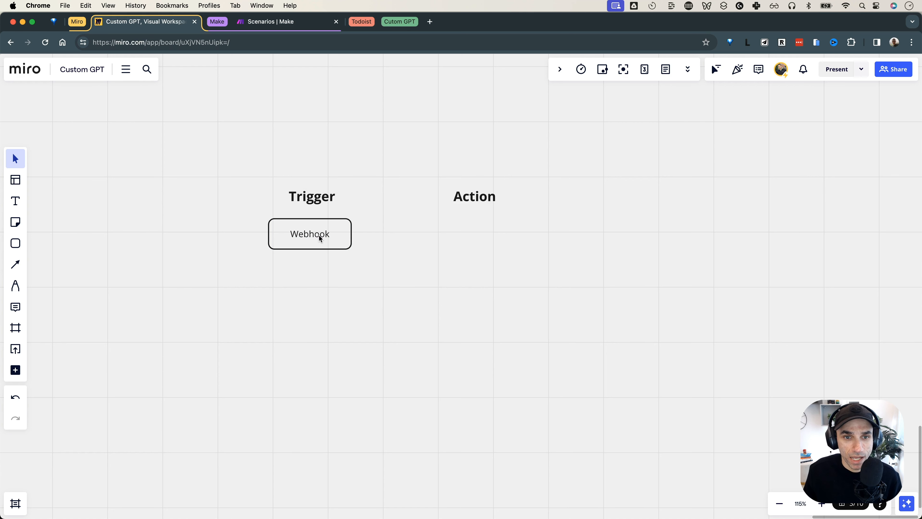
{"action": "left_click_drag", "start_coordinate": [312, 199], "coordinate": [313, 269], "text": "alt"}
Turn the copied text into a 'URL' label centred under the Webhook box
{"action": "key", "text": "super+a"}
{"action": "type", "text": "URL"}
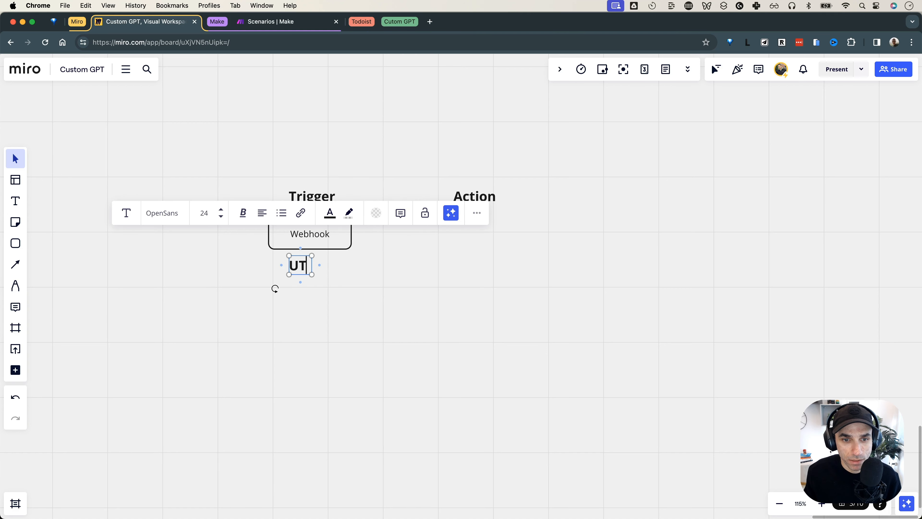
{"action": "left_click", "coordinate": [339, 272]}
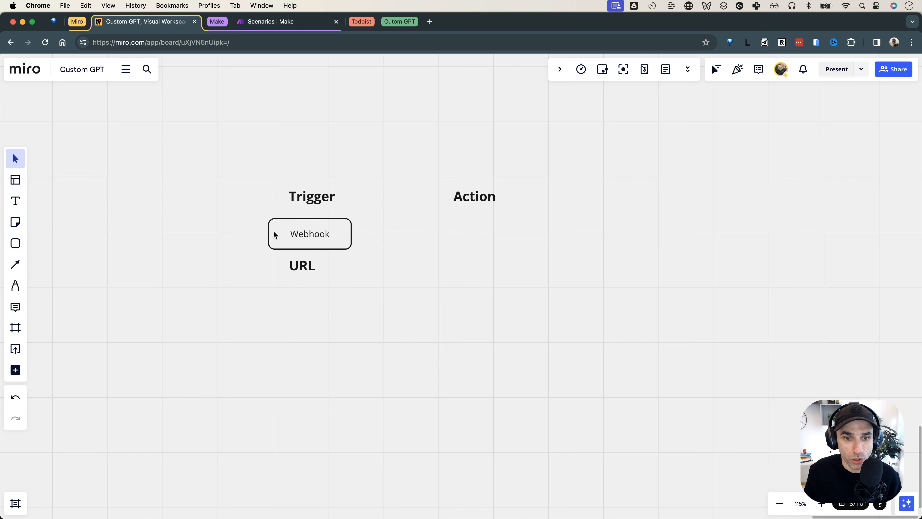
{"action": "left_click_drag", "start_coordinate": [221, 167], "coordinate": [539, 334]}
{"action": "key", "text": "Escape"}
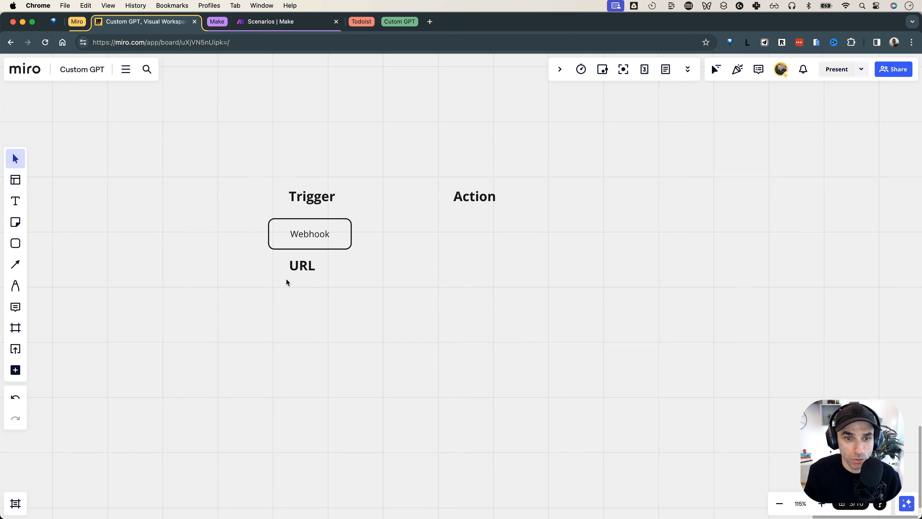
{"action": "left_click_drag", "start_coordinate": [301, 271], "coordinate": [309, 266]}
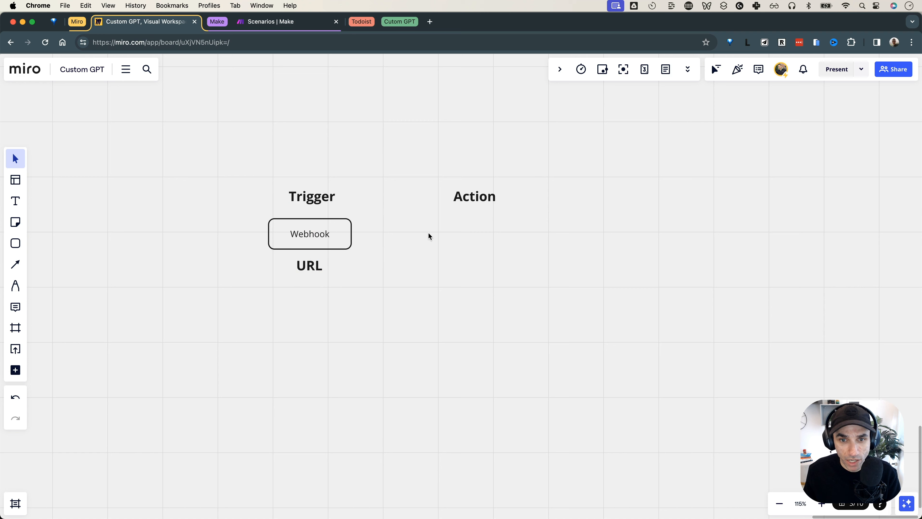
Copy the Webhook box under Action, rename it 'Todoist', and go to the Todoist inbox
{"action": "left_click_drag", "start_coordinate": [430, 182], "coordinate": [492, 243]}
{"action": "left_click", "coordinate": [562, 236]}
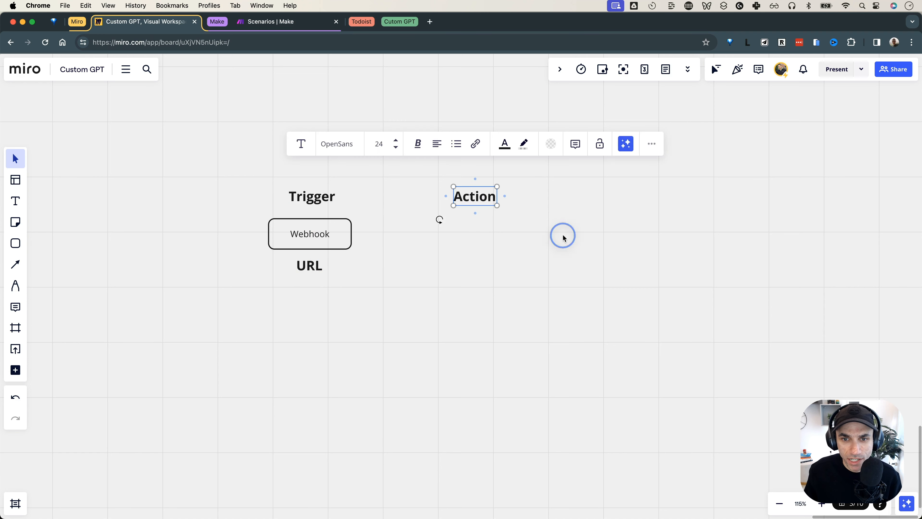
{"action": "left_click", "coordinate": [331, 236]}
{"action": "left_click_drag", "start_coordinate": [331, 236], "coordinate": [478, 240]}
{"action": "left_click", "coordinate": [485, 267]}
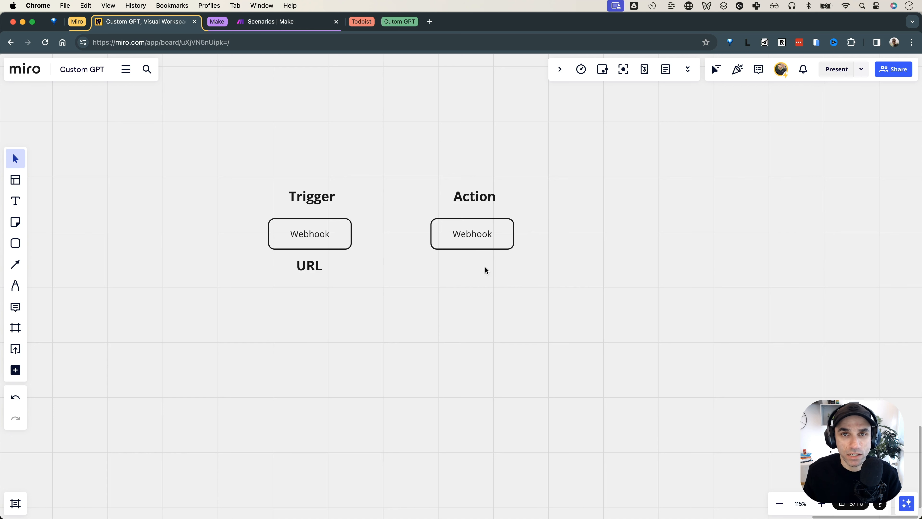
{"action": "left_click_drag", "start_coordinate": [402, 198], "coordinate": [476, 239]}
{"action": "left_click", "coordinate": [492, 295]}
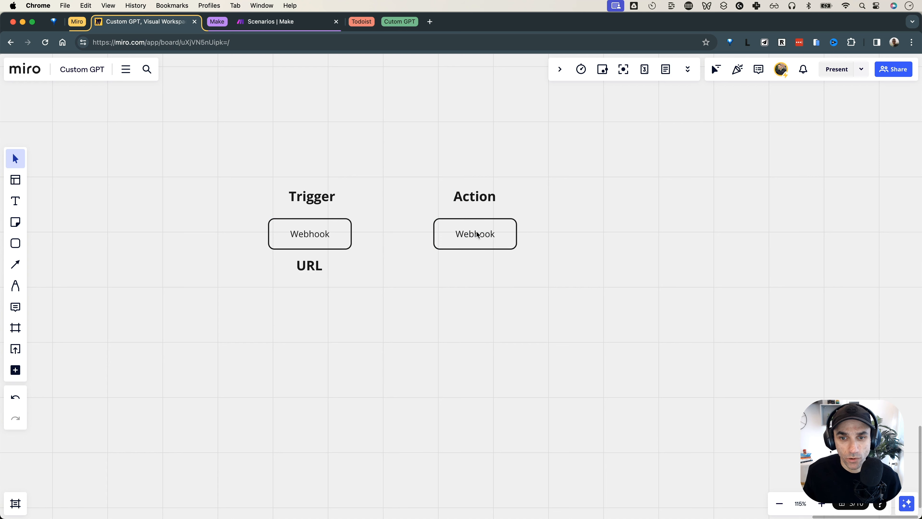
{"action": "double_click", "coordinate": [477, 234]}
{"action": "type", "text": "Todoist"}
{"action": "left_click", "coordinate": [484, 279]}
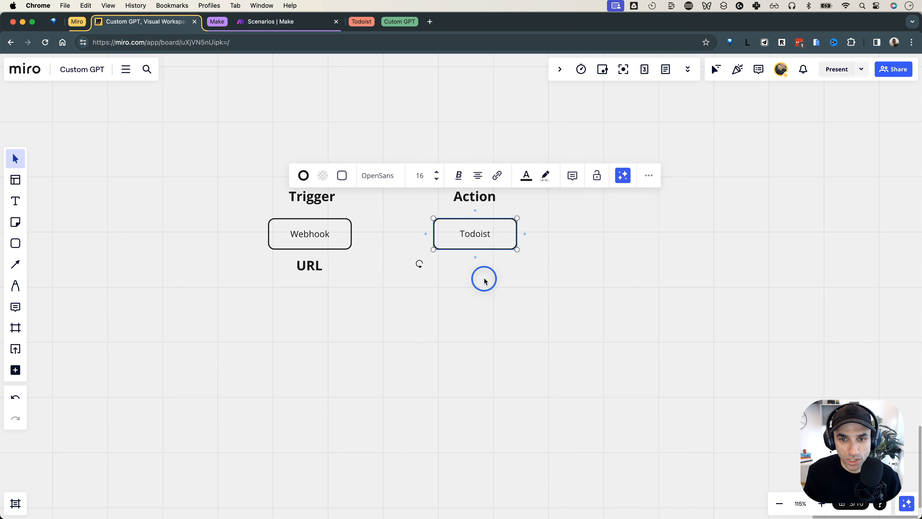
{"action": "left_click", "coordinate": [368, 23]}
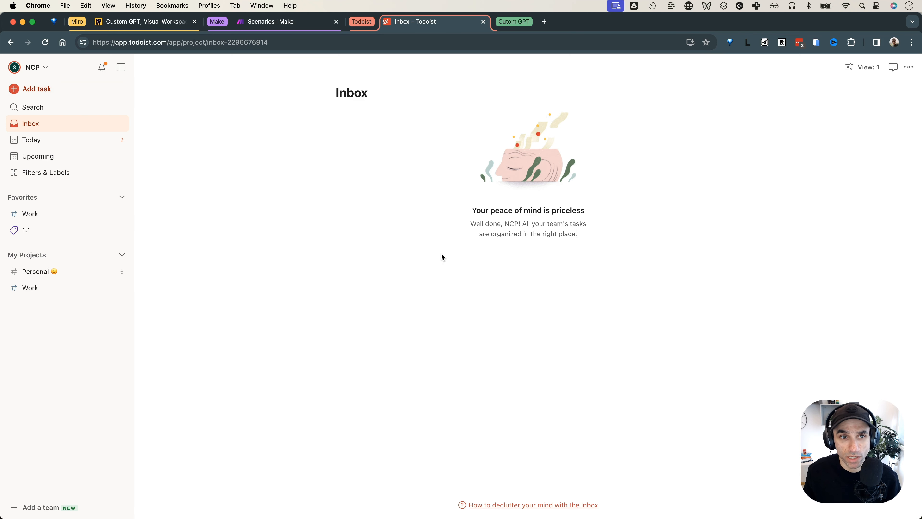
Return from the empty Todoist Inbox to the Miro board
{"action": "left_click", "coordinate": [363, 23]}
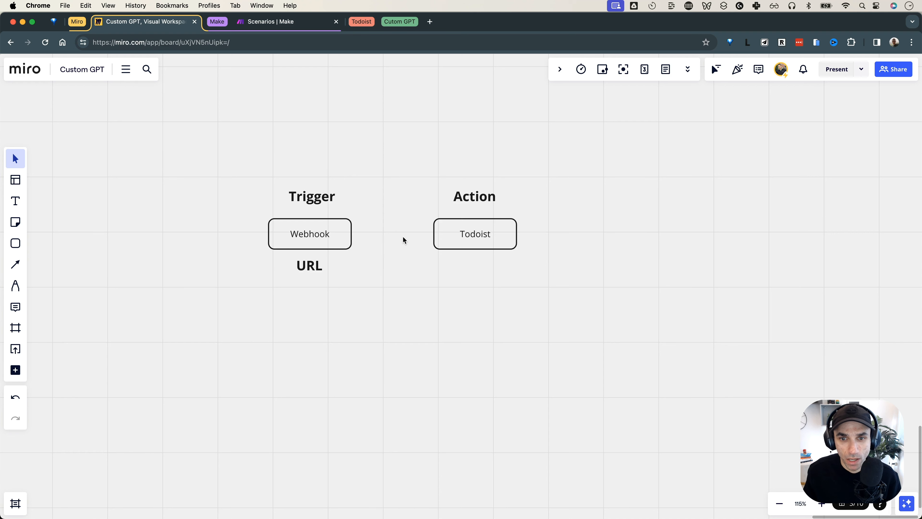
Draw an arrow from the Webhook box to the Todoist box
{"action": "left_click", "coordinate": [338, 233]}
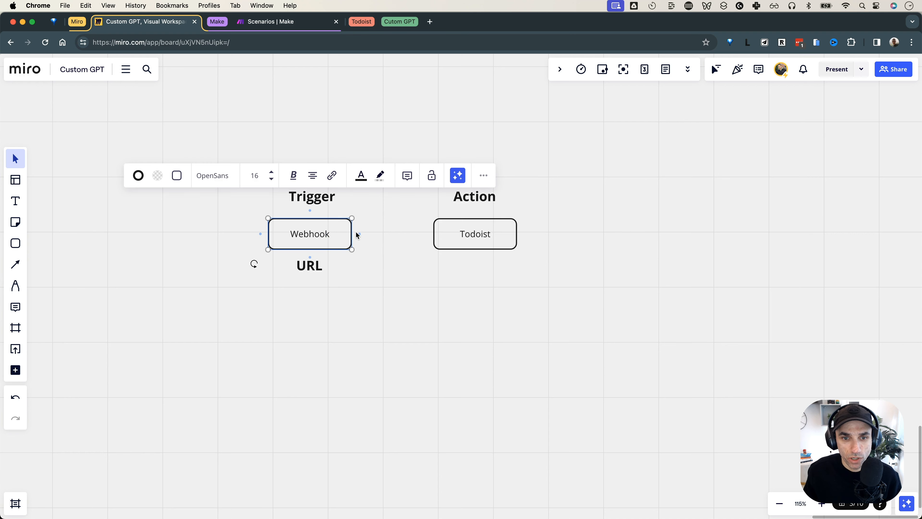
{"action": "left_click_drag", "start_coordinate": [359, 234], "coordinate": [446, 236]}
{"action": "left_click", "coordinate": [428, 280]}
{"action": "left_click_drag", "start_coordinate": [413, 204], "coordinate": [523, 262]}
{"action": "left_click", "coordinate": [564, 258]}
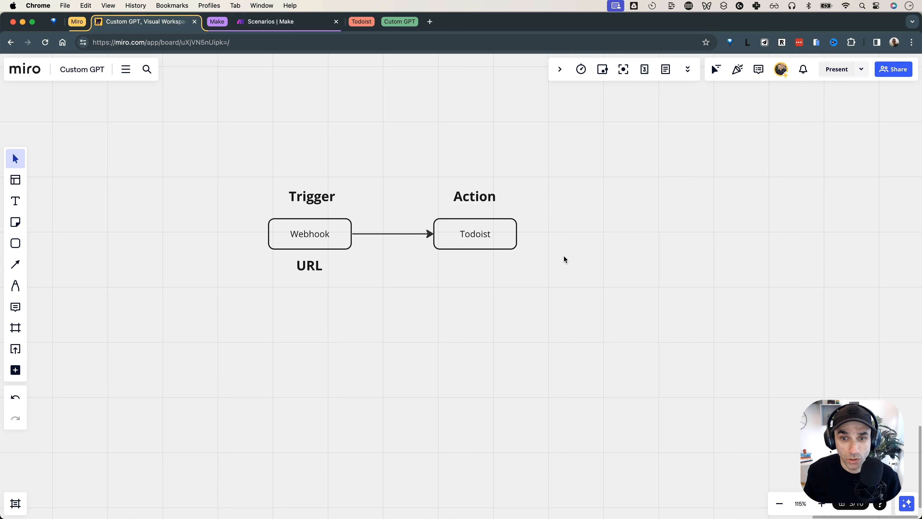
Add 'Add a todo' and 'List all the todos' labels below the Todoist box
{"action": "left_click_drag", "start_coordinate": [472, 196], "coordinate": [474, 268]}
{"action": "double_click", "coordinate": [475, 267]}
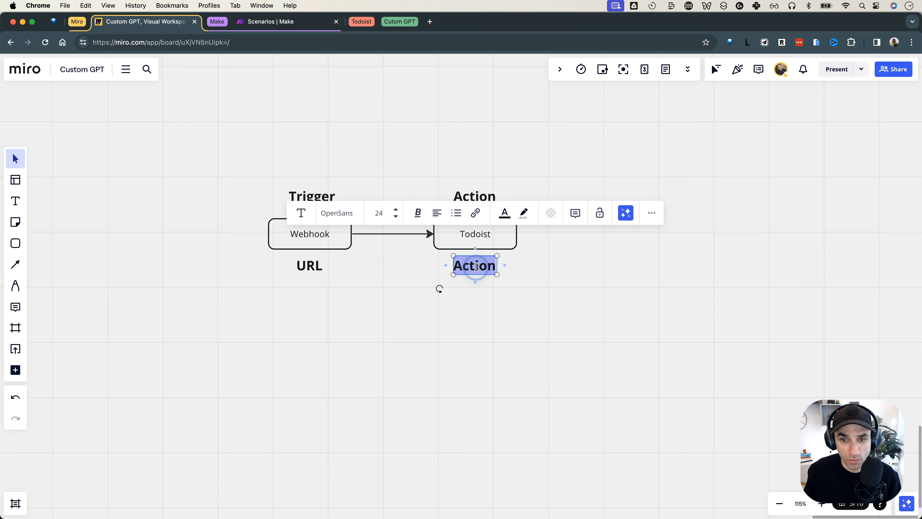
{"action": "type", "text": "Add a todo"}
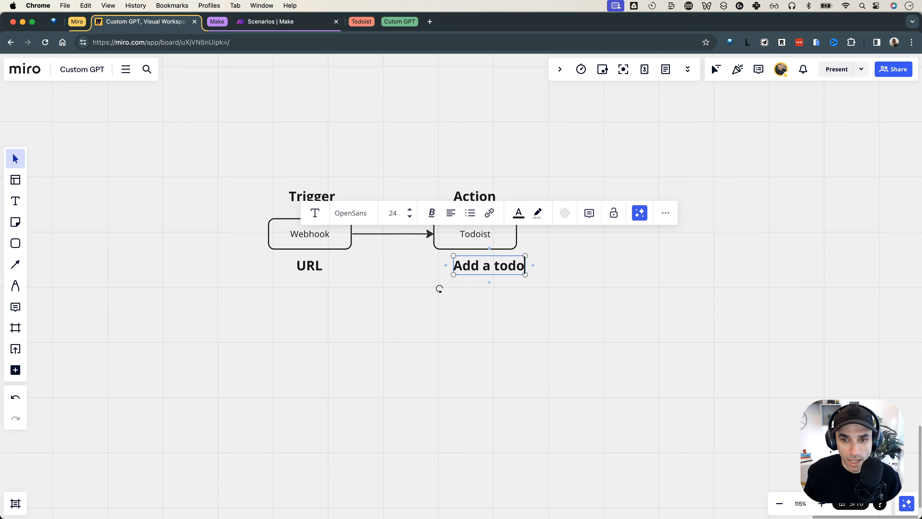
{"action": "left_click", "coordinate": [543, 276]}
{"action": "left_click_drag", "start_coordinate": [488, 268], "coordinate": [477, 287]}
{"action": "key", "text": "Return"}
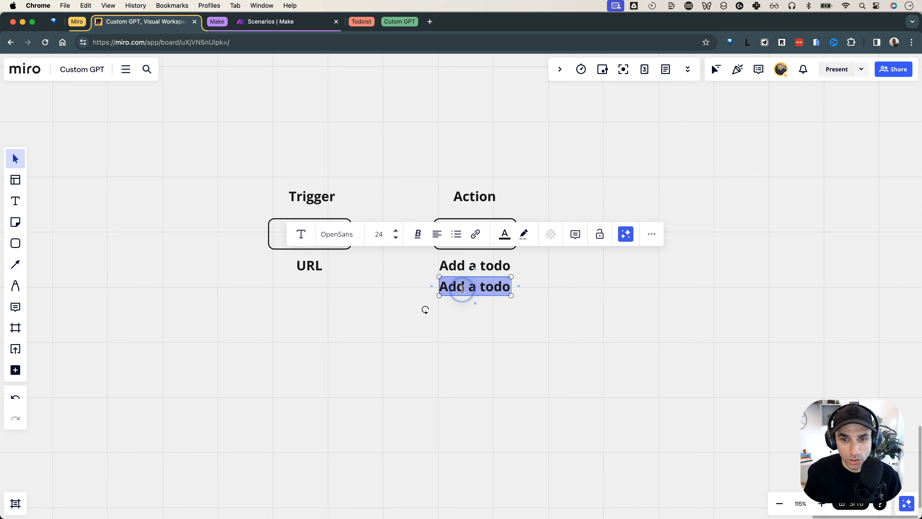
{"action": "type", "text": "List all the todos"}
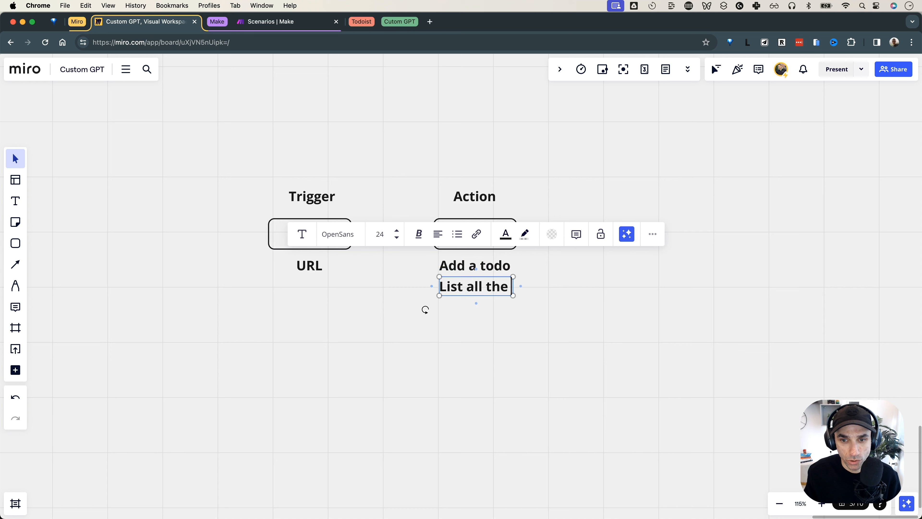
{"action": "left_click", "coordinate": [509, 340]}
{"action": "left_click_drag", "start_coordinate": [418, 258], "coordinate": [478, 296]}
{"action": "left_click", "coordinate": [478, 331]}
{"action": "left_click_drag", "start_coordinate": [415, 259], "coordinate": [482, 305]}
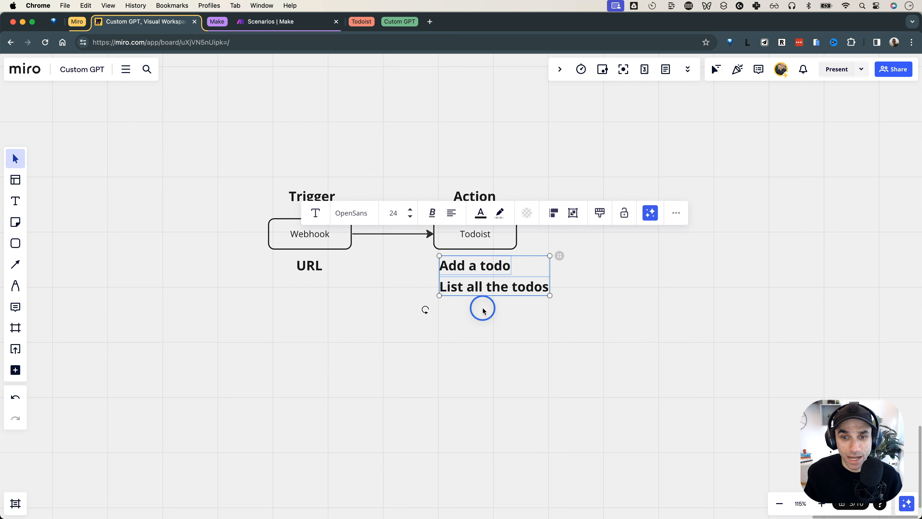
{"action": "left_click", "coordinate": [482, 306]}
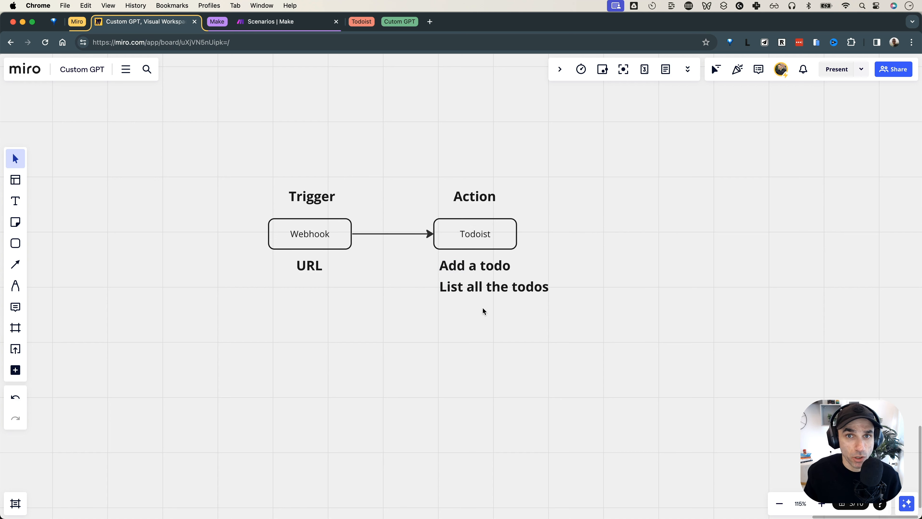
Raise Action and Todoist, duplicate the Todoist box below, and place a todo label beside each box
{"action": "left_click_drag", "start_coordinate": [428, 209], "coordinate": [518, 258]}
{"action": "left_click", "coordinate": [566, 249]}
{"action": "left_click_drag", "start_coordinate": [483, 198], "coordinate": [483, 148]}
{"action": "left_click_drag", "start_coordinate": [476, 227], "coordinate": [476, 183]}
{"action": "left_click_drag", "start_coordinate": [420, 257], "coordinate": [494, 299]}
{"action": "left_click_drag", "start_coordinate": [424, 309], "coordinate": [422, 356]}
{"action": "left_click", "coordinate": [474, 215]}
{"action": "left_click_drag", "start_coordinate": [473, 188], "coordinate": [475, 260]}
{"action": "left_click_drag", "start_coordinate": [486, 308], "coordinate": [575, 188]}
{"action": "left_click_drag", "start_coordinate": [481, 338], "coordinate": [574, 263]}
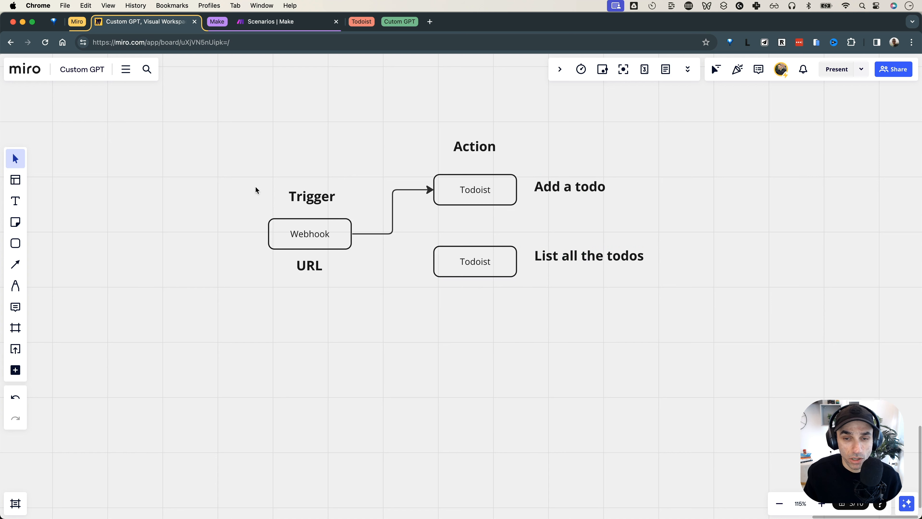
Connect Webhook to the lower Todoist box and nudge 'List all the todos' slightly down
{"action": "left_click", "coordinate": [319, 235]}
{"action": "left_click", "coordinate": [454, 199]}
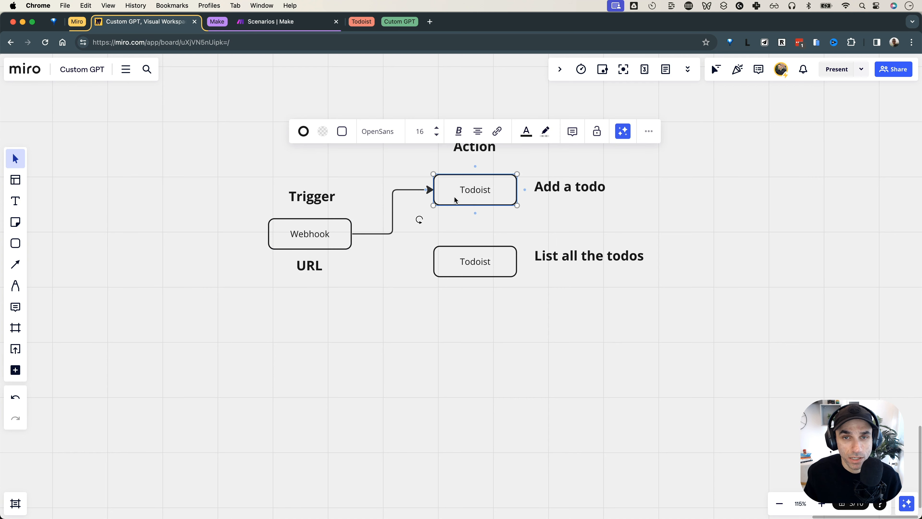
{"action": "left_click", "coordinate": [482, 199]}
{"action": "left_click", "coordinate": [482, 199]}
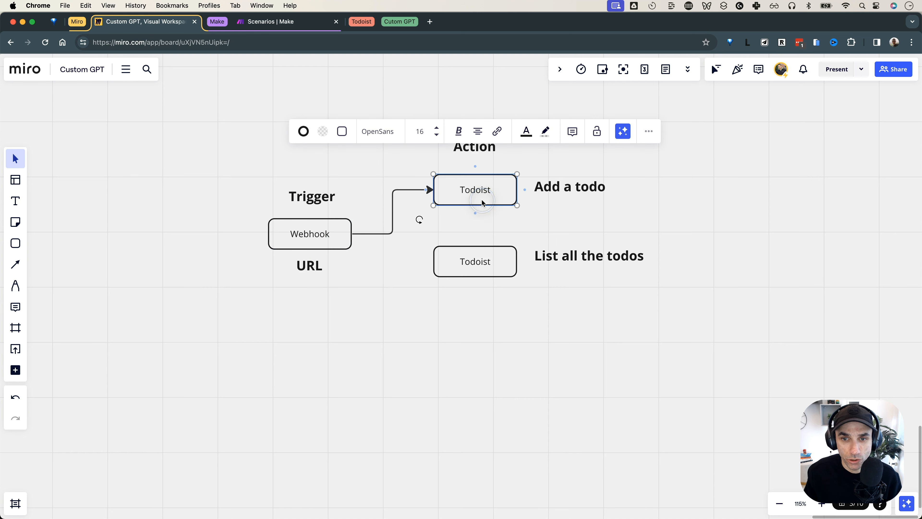
{"action": "left_click", "coordinate": [620, 201]}
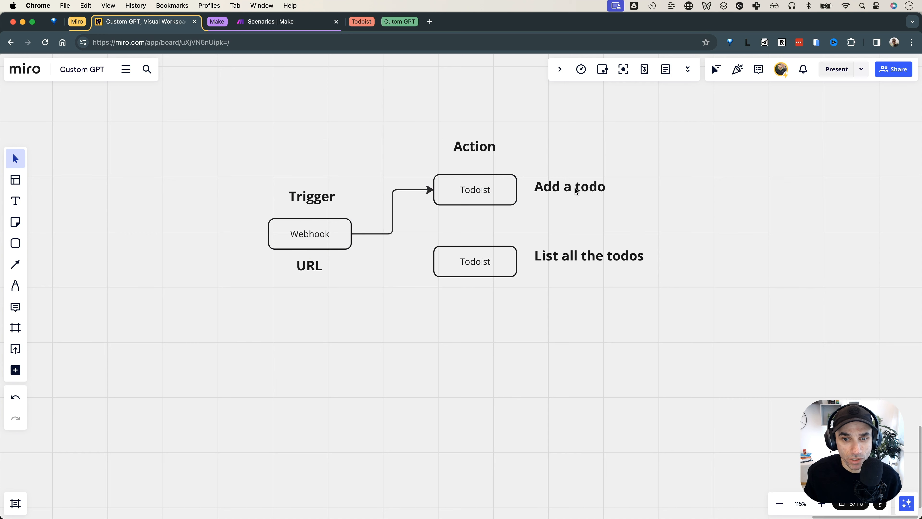
{"action": "left_click", "coordinate": [326, 236]}
{"action": "left_click_drag", "start_coordinate": [361, 238], "coordinate": [432, 261]}
{"action": "left_click", "coordinate": [527, 287]}
{"action": "left_click_drag", "start_coordinate": [557, 260], "coordinate": [557, 264]}
{"action": "left_click", "coordinate": [502, 323]}
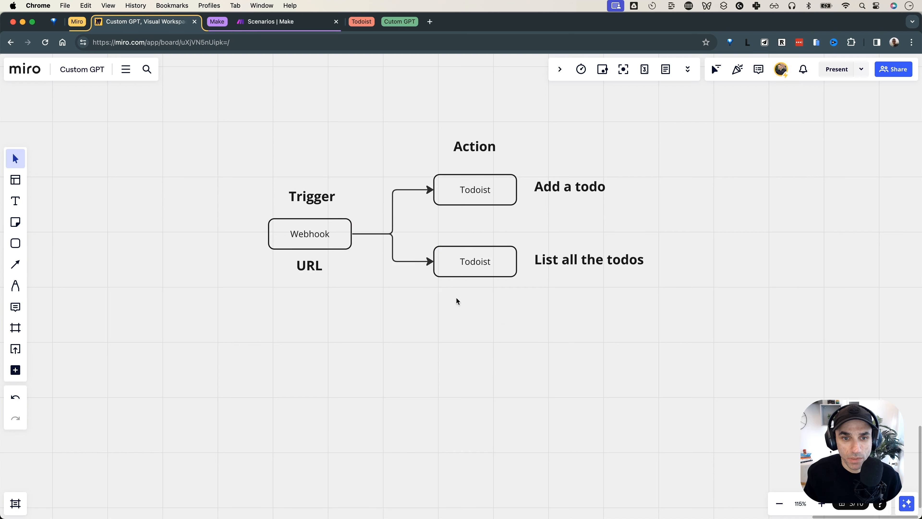
Select both branching arrows leaving Webhook and delete them
{"action": "left_click", "coordinate": [344, 242]}
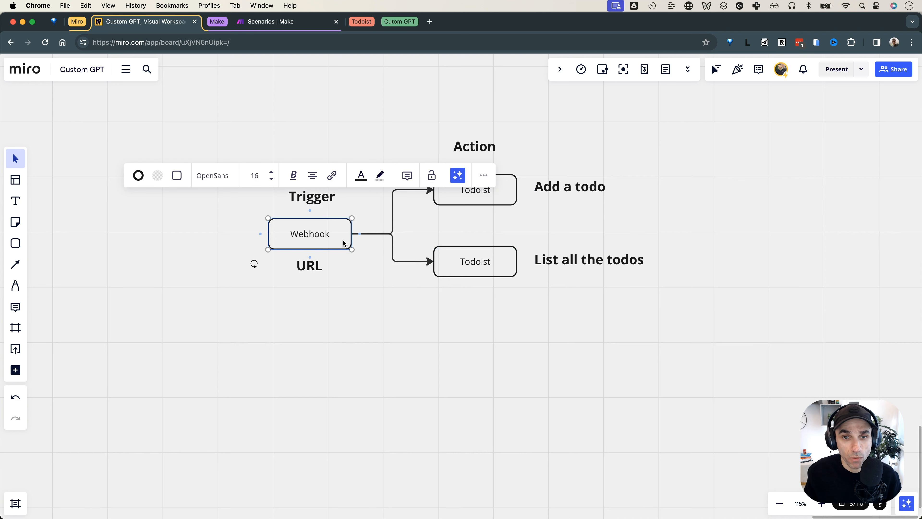
{"action": "left_click", "coordinate": [417, 218]}
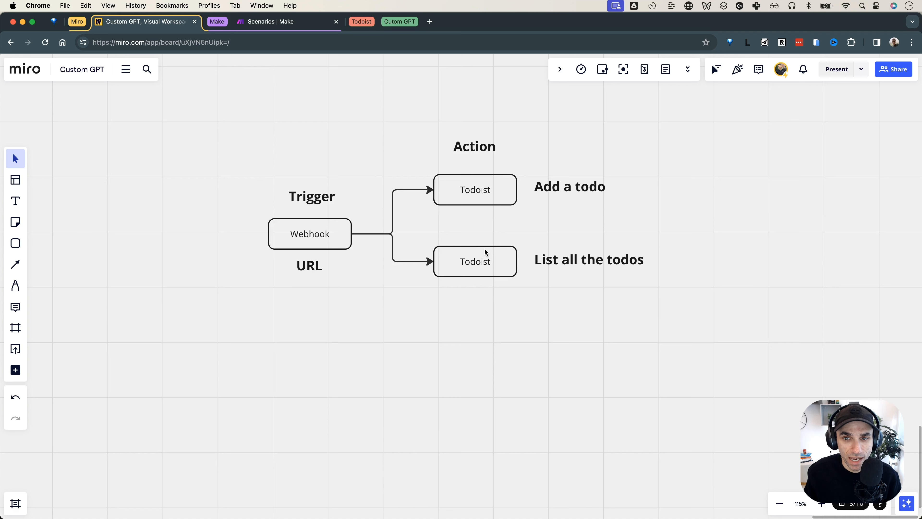
{"action": "left_click", "coordinate": [569, 188]}
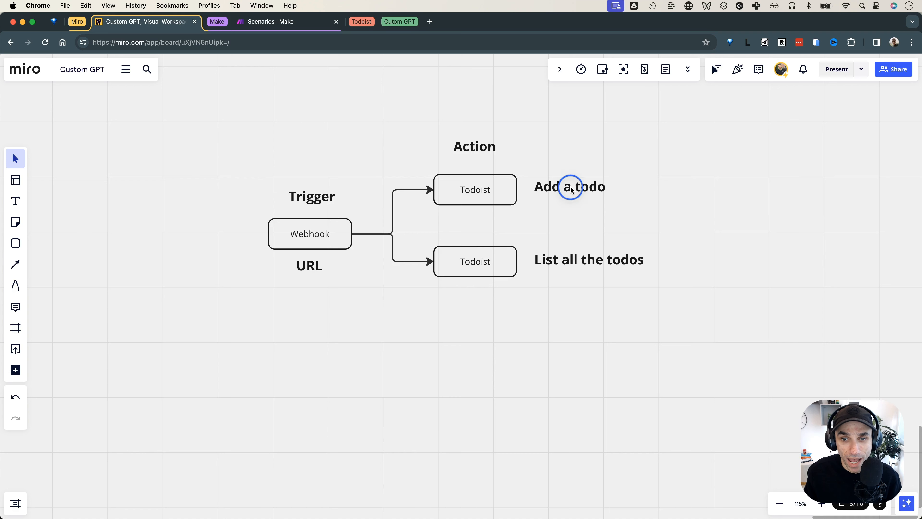
{"action": "left_click", "coordinate": [567, 261]}
{"action": "left_click", "coordinate": [565, 325]}
{"action": "left_click_drag", "start_coordinate": [378, 221], "coordinate": [408, 255]}
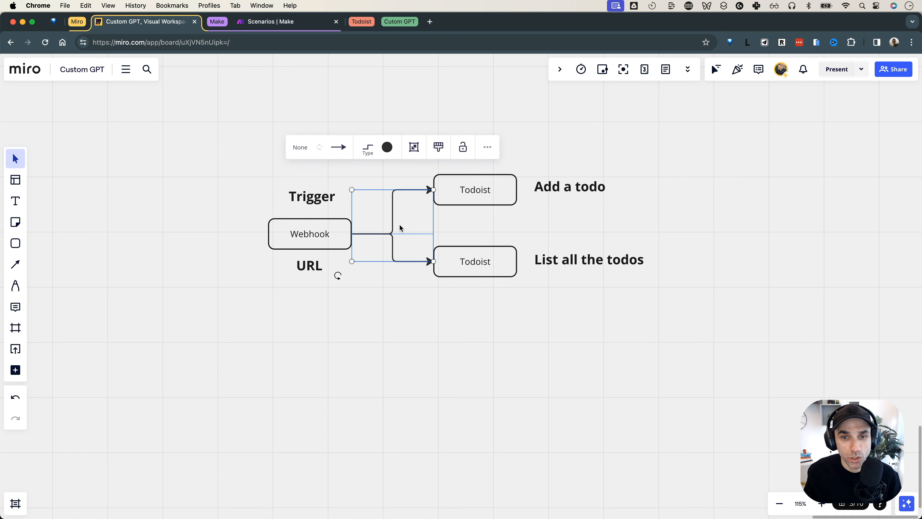
{"action": "left_click", "coordinate": [491, 210]}
{"action": "left_click", "coordinate": [497, 334]}
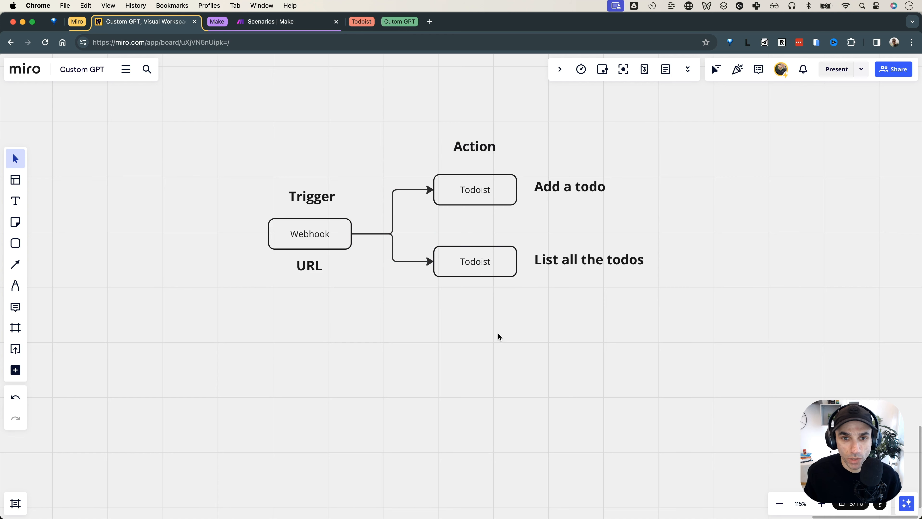
{"action": "left_click_drag", "start_coordinate": [365, 204], "coordinate": [415, 236]}
{"action": "key", "text": "Delete"}
Rename the copied box to 'Router' and connect Webhook to it
{"action": "double_click", "coordinate": [390, 237]}
{"action": "type", "text": "Router"}
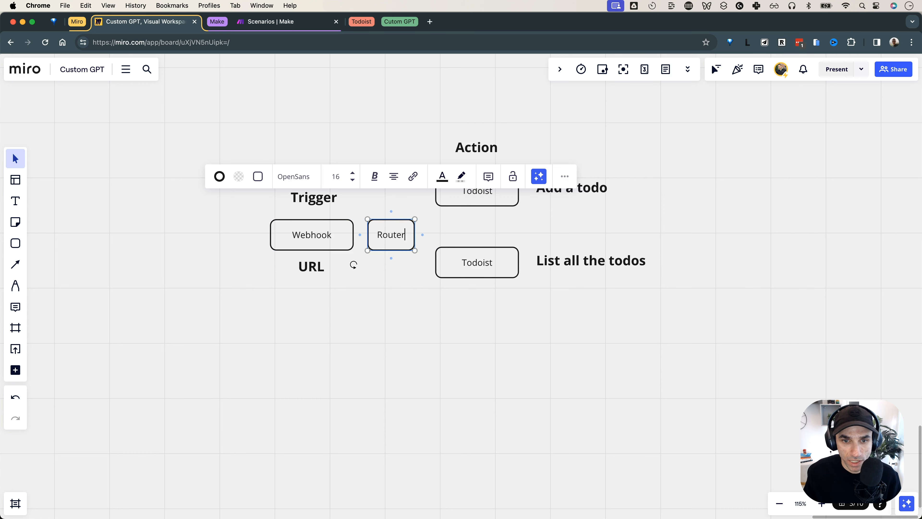
{"action": "left_click", "coordinate": [344, 253]}
{"action": "left_click", "coordinate": [335, 236]}
{"action": "left_click", "coordinate": [360, 234]}
{"action": "left_click", "coordinate": [401, 288]}
Draw arrows from Router to the upper and lower Todoist boxes
{"action": "left_click", "coordinate": [397, 233]}
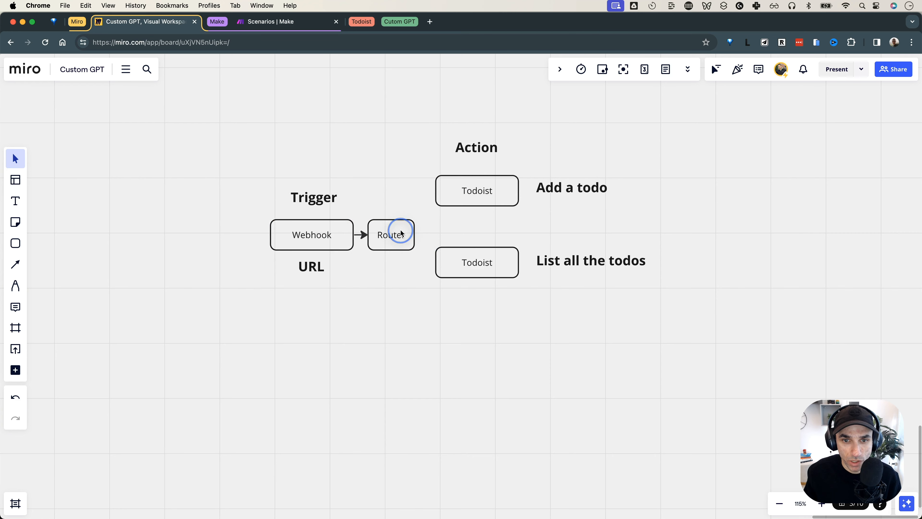
{"action": "left_click_drag", "start_coordinate": [391, 210], "coordinate": [441, 190]}
{"action": "left_click", "coordinate": [404, 243]}
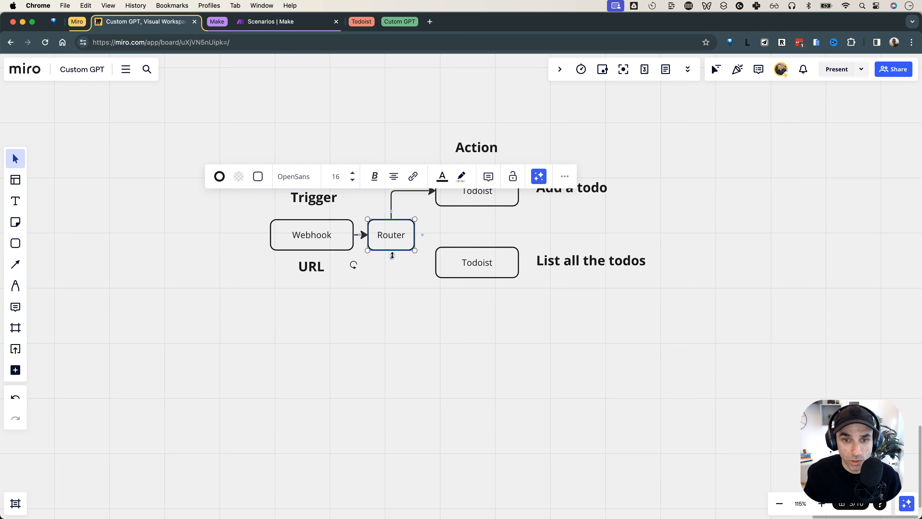
{"action": "left_click_drag", "start_coordinate": [392, 253], "coordinate": [482, 268]}
Draw a small new box to the left of the Webhook box
{"action": "left_click", "coordinate": [568, 186]}
{"action": "left_click", "coordinate": [567, 264]}
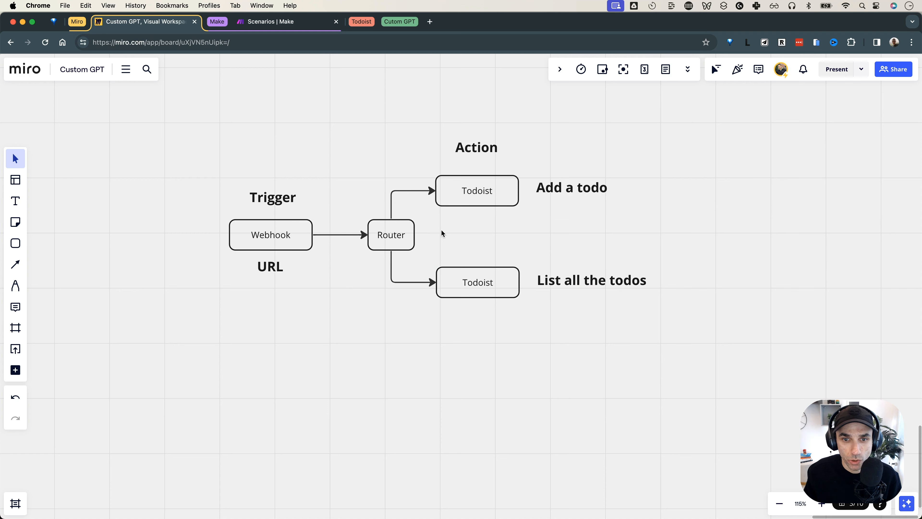
{"action": "left_click_drag", "start_coordinate": [441, 229], "coordinate": [400, 240]}
{"action": "left_click", "coordinate": [446, 240]}
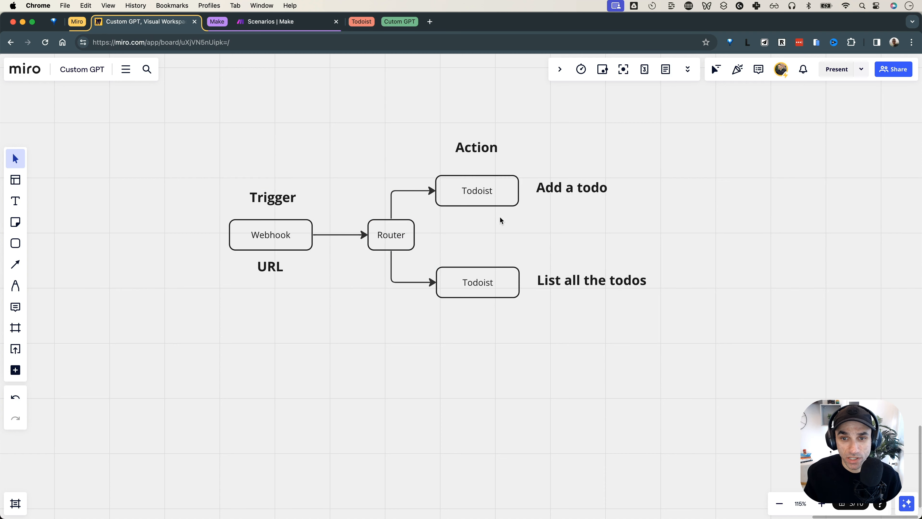
{"action": "left_click", "coordinate": [508, 193]}
{"action": "left_click", "coordinate": [492, 285]}
{"action": "left_click", "coordinate": [419, 340]}
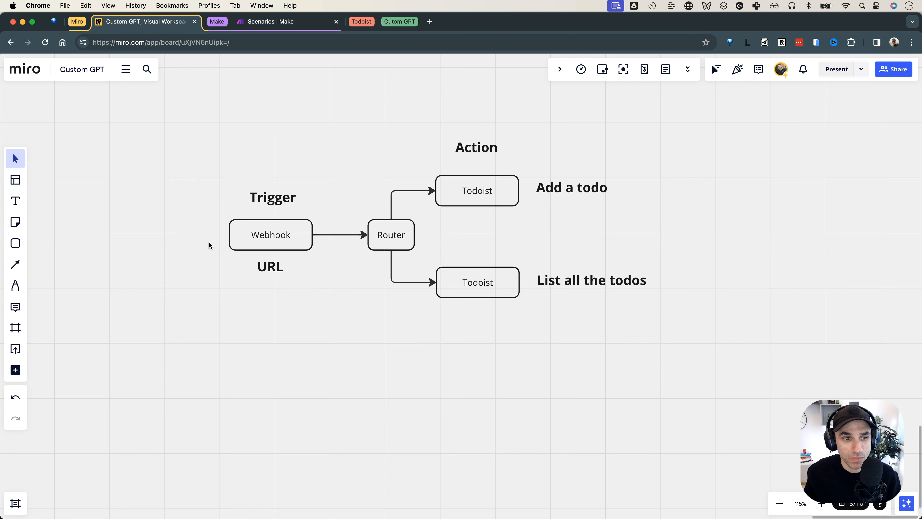
{"action": "left_click", "coordinate": [15, 243]}
{"action": "left_click_drag", "start_coordinate": [179, 247], "coordinate": [183, 247]}
Label the new box 'App' and align it with the Webhook box
{"action": "type", "text": "pp"}
{"action": "left_click", "coordinate": [192, 281]}
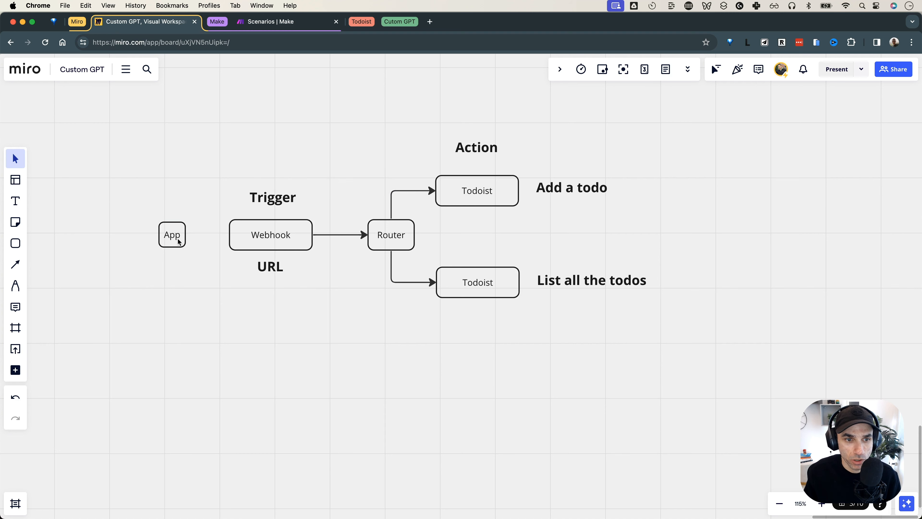
{"action": "left_click", "coordinate": [177, 240]}
{"action": "left_click_drag", "start_coordinate": [177, 247], "coordinate": [232, 235]}
{"action": "left_click", "coordinate": [195, 276]}
{"action": "left_click", "coordinate": [178, 237]}
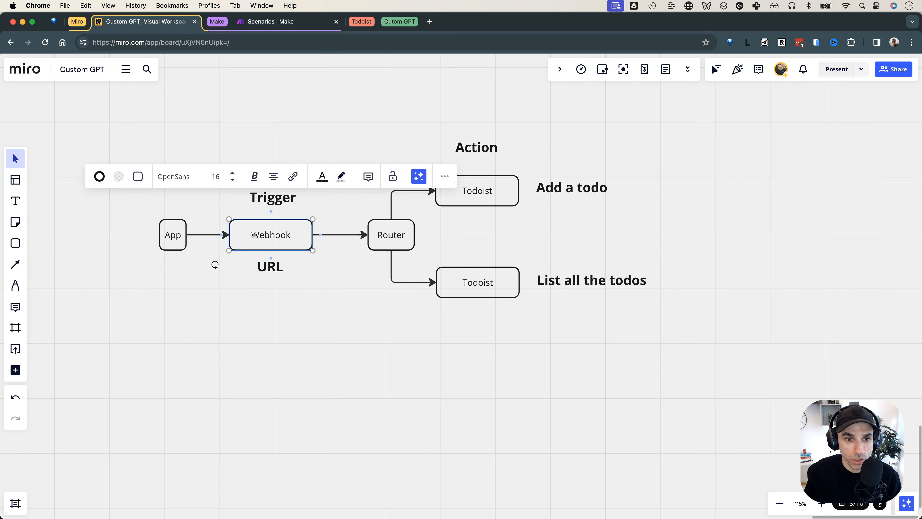
Connect App to Webhook with an arrow labelled 'data'
{"action": "left_click_drag", "start_coordinate": [349, 223], "coordinate": [378, 256]}
{"action": "left_click", "coordinate": [337, 302]}
{"action": "left_click", "coordinate": [204, 236]}
{"action": "double_click", "coordinate": [204, 236]}
{"action": "type", "text": "data"}
{"action": "left_click", "coordinate": [214, 279]}
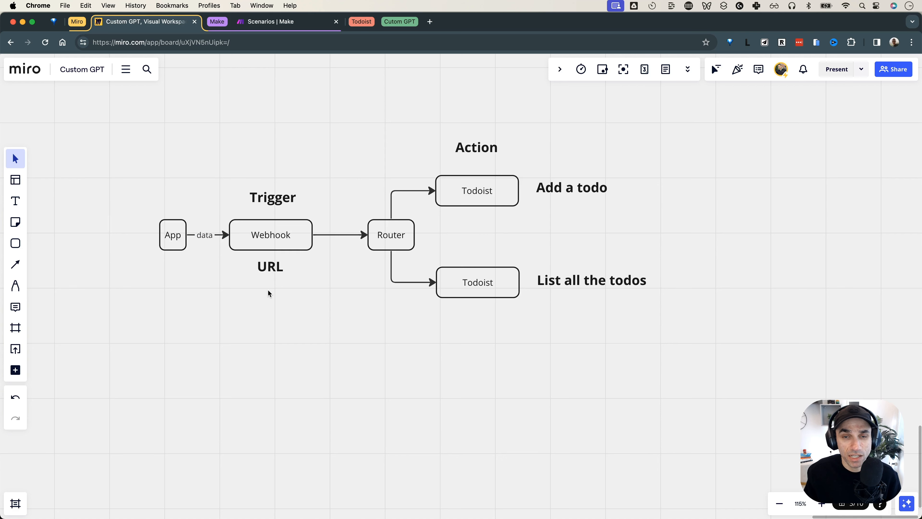
Copy the URL label beneath App as an 'Intention' caption
{"action": "left_click_drag", "start_coordinate": [266, 271], "coordinate": [174, 269]}
{"action": "type", "text": "Intention"}
{"action": "left_click", "coordinate": [181, 313]}
{"action": "left_click_drag", "start_coordinate": [190, 269], "coordinate": [177, 268]}
{"action": "left_click_drag", "start_coordinate": [532, 257], "coordinate": [578, 315]}
{"action": "left_click", "coordinate": [411, 342]}
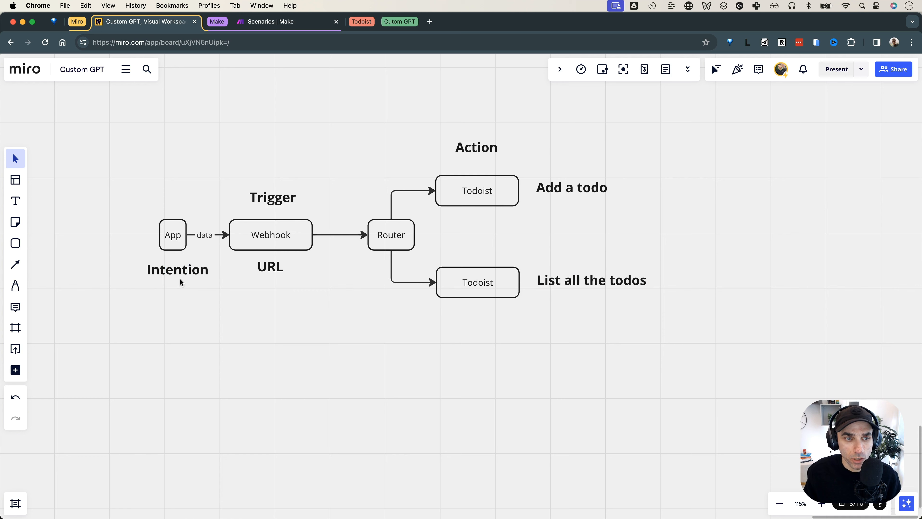
{"action": "left_click", "coordinate": [200, 235]}
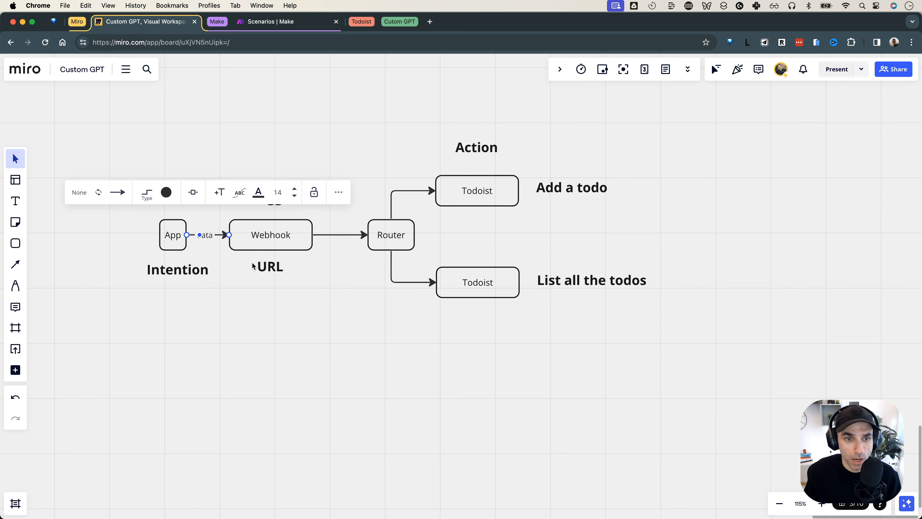
{"action": "left_click", "coordinate": [346, 292]}
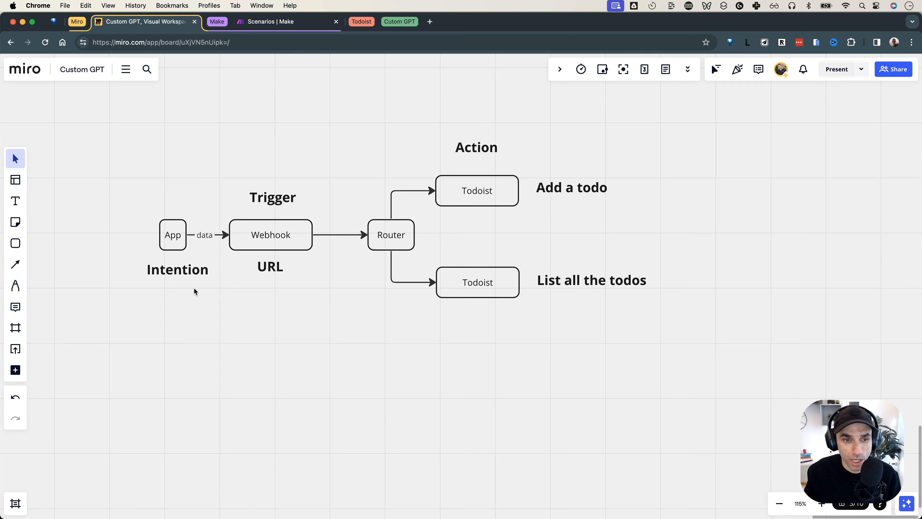
Start a '2 Ways' note below the diagram with '1 - Query Param (URL?type=list|add)'
{"action": "left_click_drag", "start_coordinate": [191, 270], "coordinate": [274, 336]}
{"action": "type", "text": "2 Ways"}
{"action": "key", "text": "Return"}
{"action": "key", "text": "Return"}
{"action": "type", "text": "1 - "}
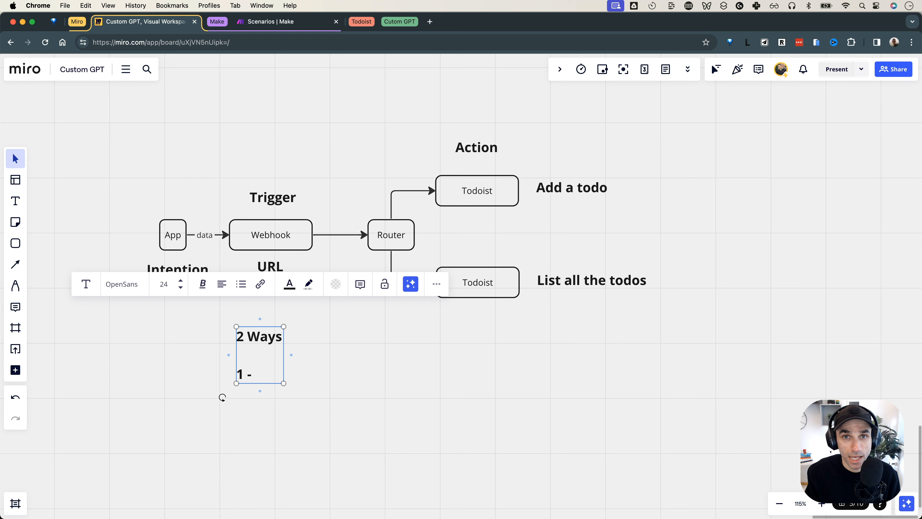
{"action": "type", "text": "Query Param"}
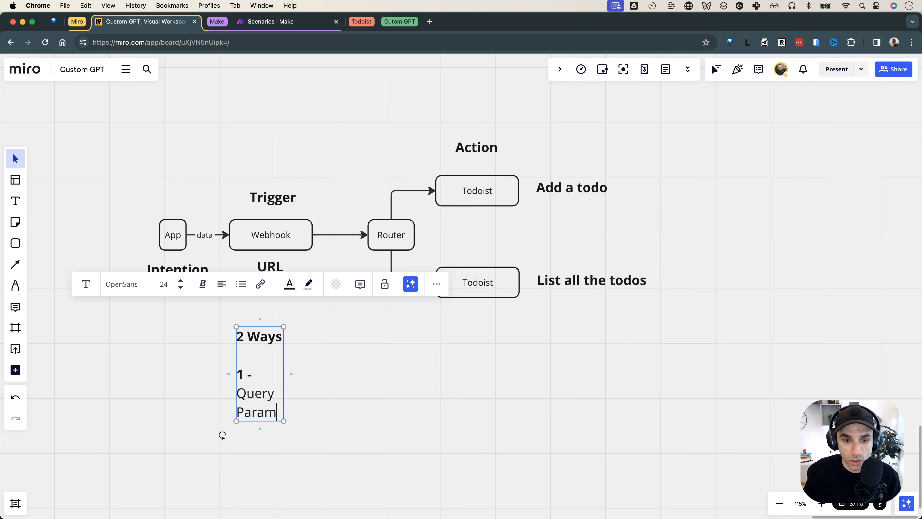
{"action": "left_click_drag", "start_coordinate": [284, 364], "coordinate": [357, 356]}
{"action": "type", "text": "(URL"}
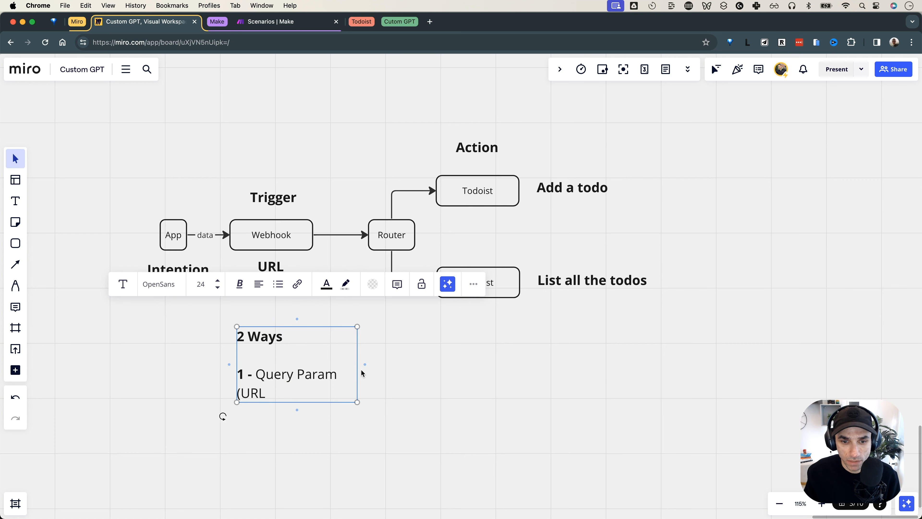
{"action": "left_click_drag", "start_coordinate": [363, 372], "coordinate": [494, 374]}
{"action": "type", "text": "?"}
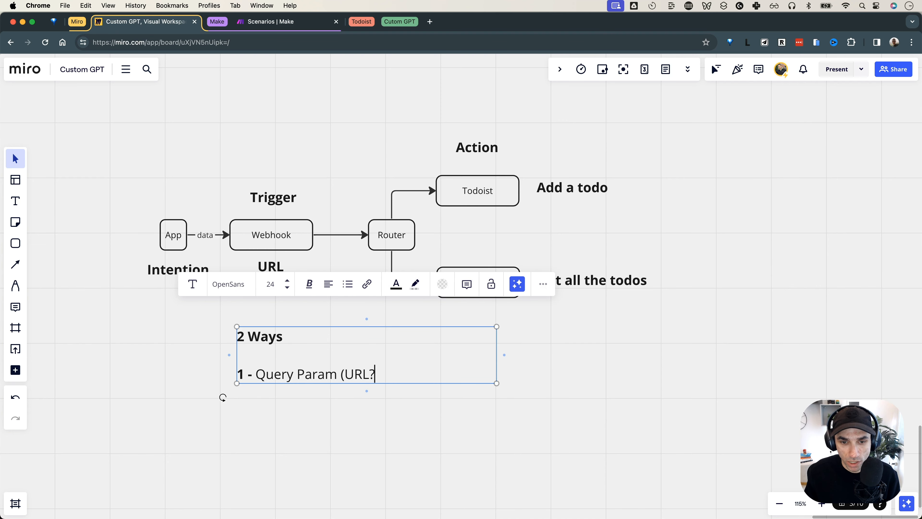
{"action": "type", "text": "type=add"}
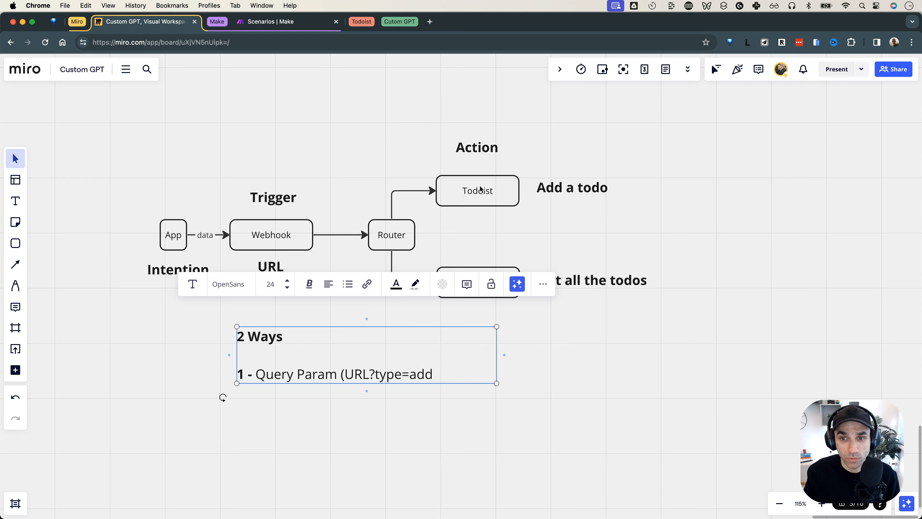
{"action": "key", "text": "BackSpace"}
{"action": "key", "text": "BackSpace"}
{"action": "key", "text": "BackSpace"}
{"action": "type", "text": "list"}
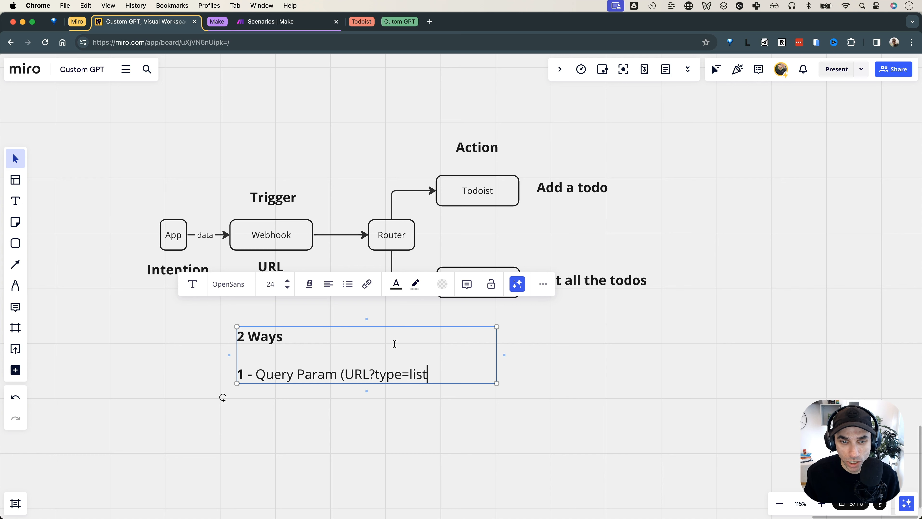
{"action": "type", "text": "|a"}
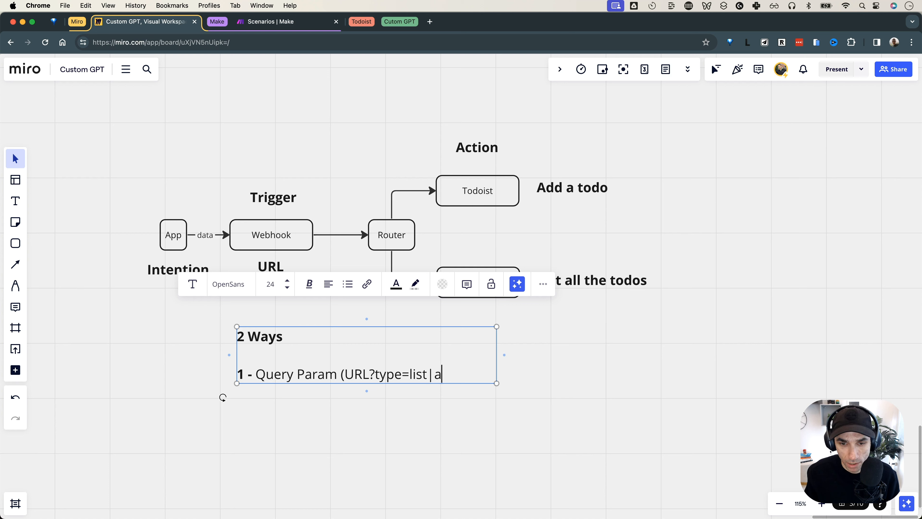
{"action": "type", "text": "dd)"}
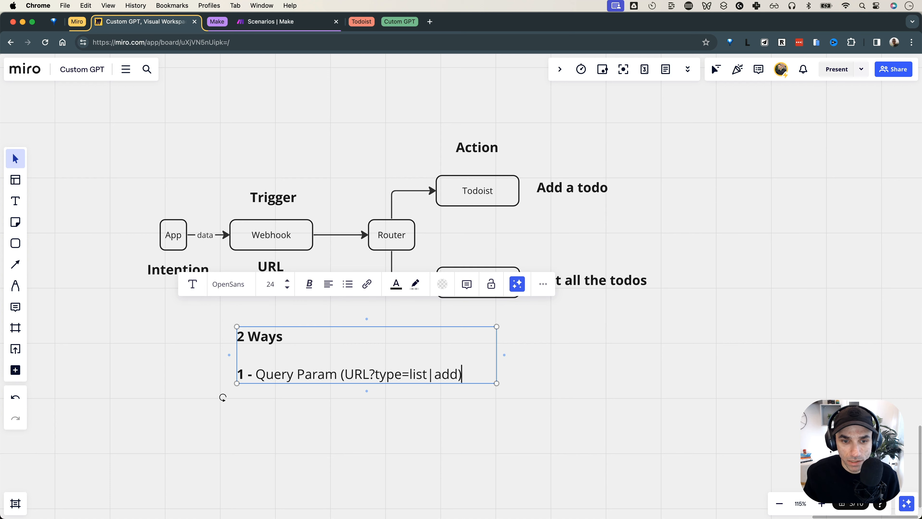
Add the second line '2 - Request Header (POST or GET)' to the note
{"action": "left_click", "coordinate": [295, 376]}
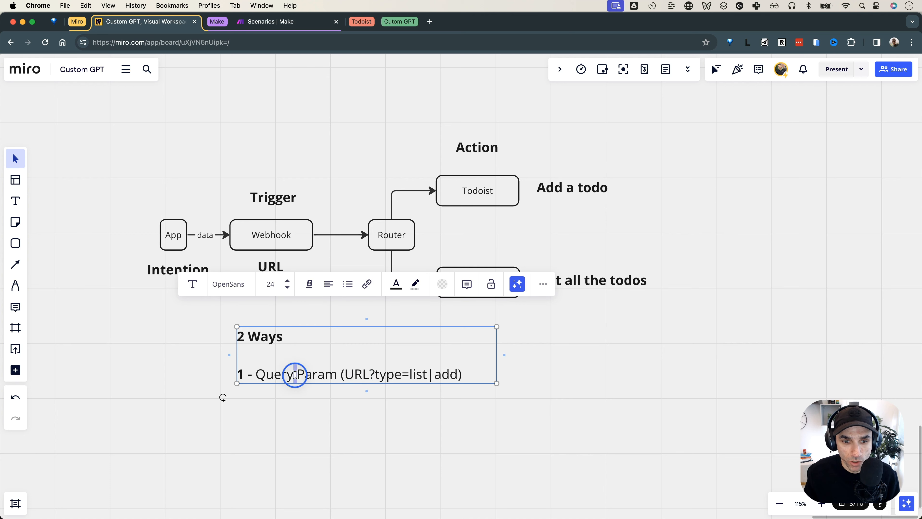
{"action": "left_click", "coordinate": [465, 375]}
{"action": "key", "text": "Return"}
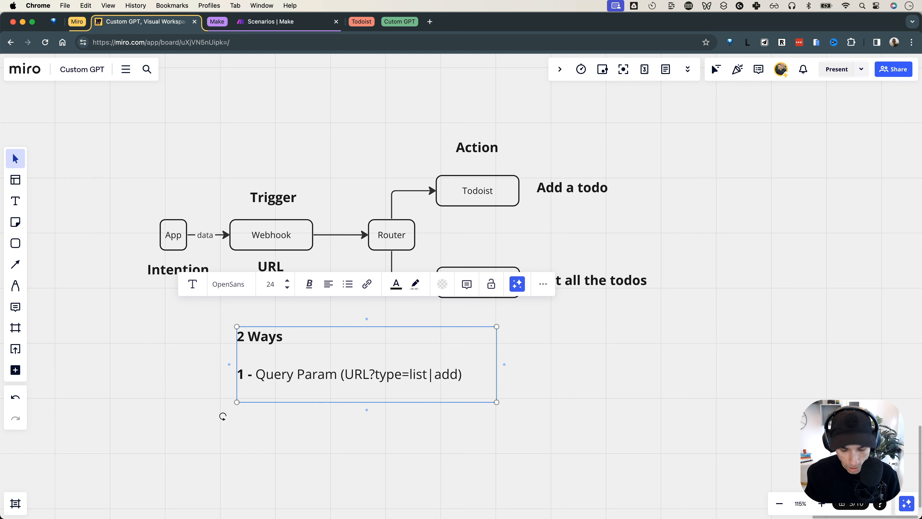
{"action": "type", "text": "2 - Re"}
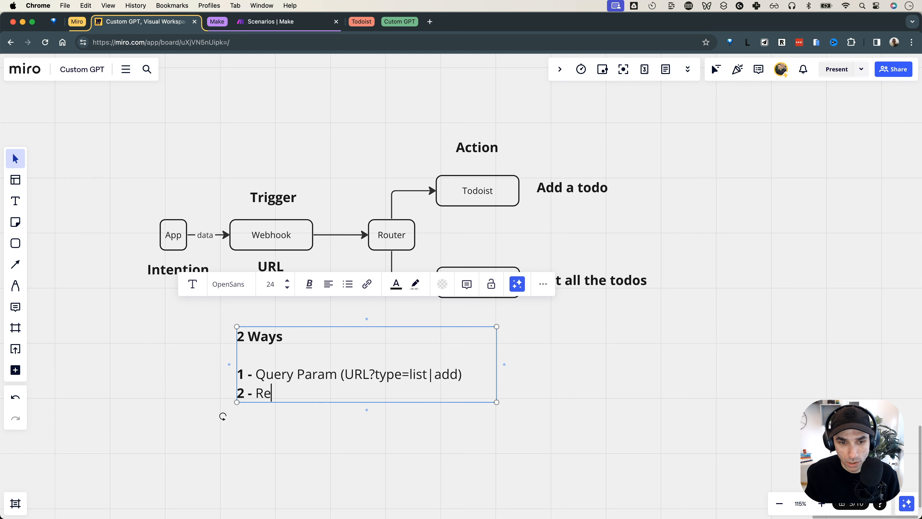
{"action": "type", "text": "quest Header "}
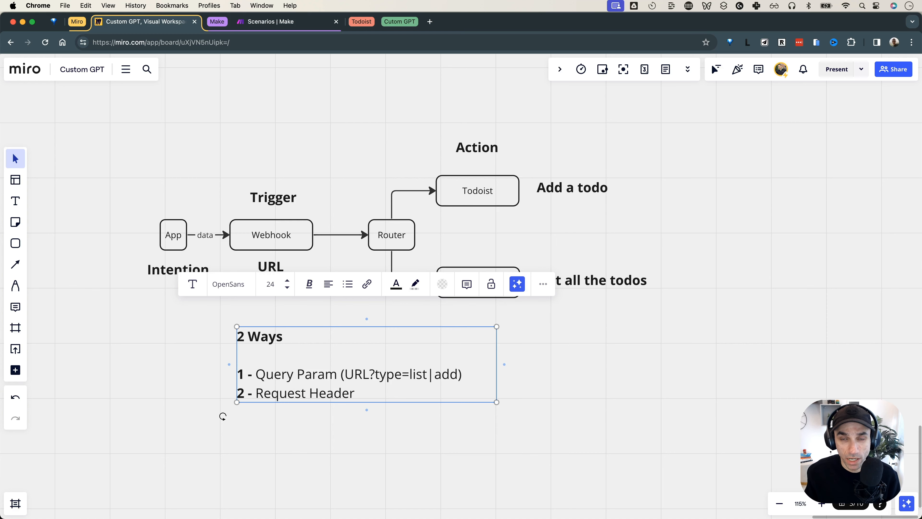
{"action": "type", "text": "("}
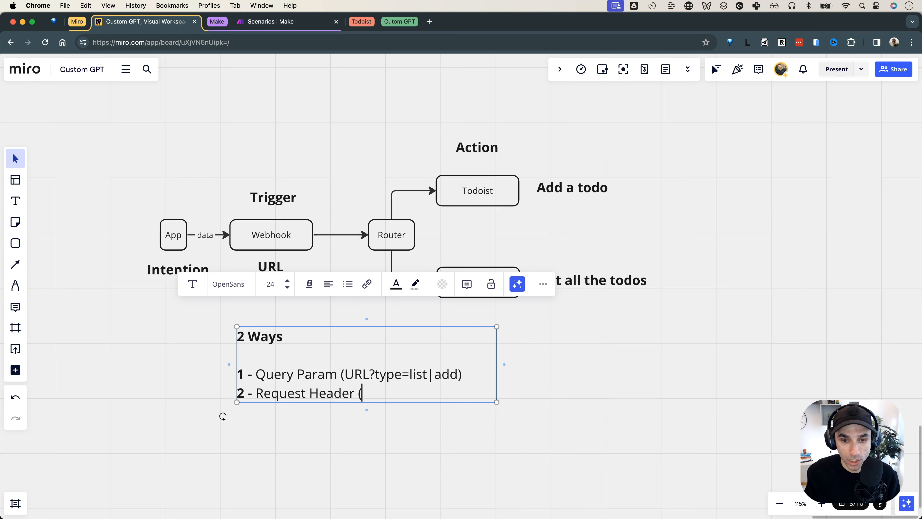
{"action": "type", "text": "POST or GET"}
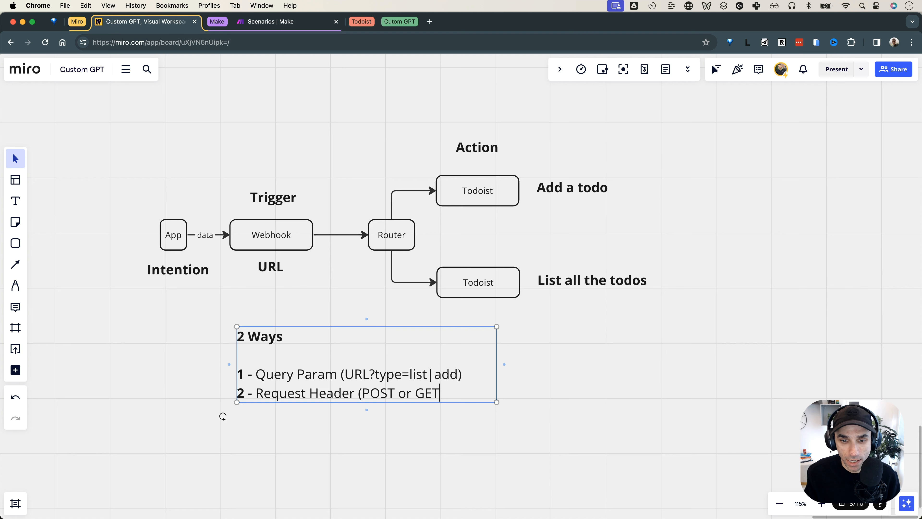
{"action": "type", "text": ")"}
{"action": "left_click", "coordinate": [568, 357]}
Review the App box, Webhook box and 2 Ways note on the Miro diagram
{"action": "scroll", "coordinate": [204, 215], "scroll_direction": "left", "scroll_amount": 1}
{"action": "left_click_drag", "start_coordinate": [178, 201], "coordinate": [179, 249]}
{"action": "left_click", "coordinate": [250, 239]}
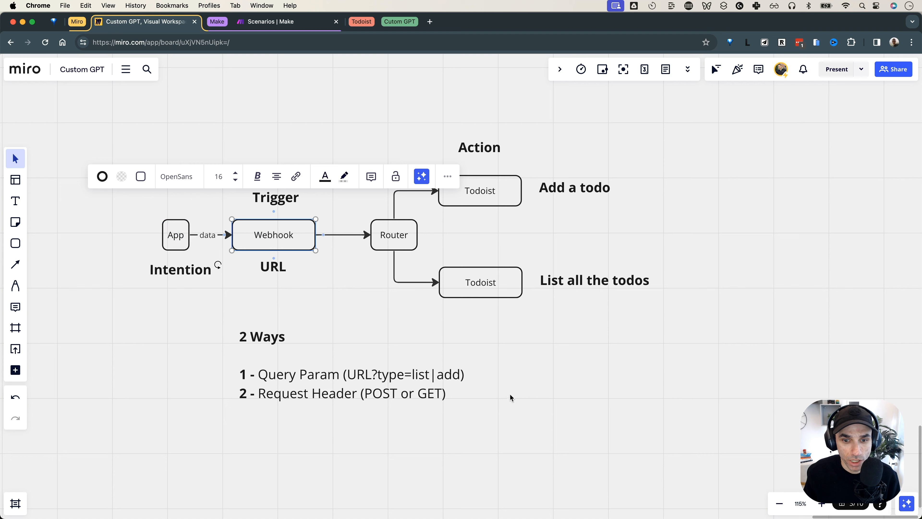
{"action": "left_click", "coordinate": [510, 406]}
{"action": "left_click", "coordinate": [385, 396]}
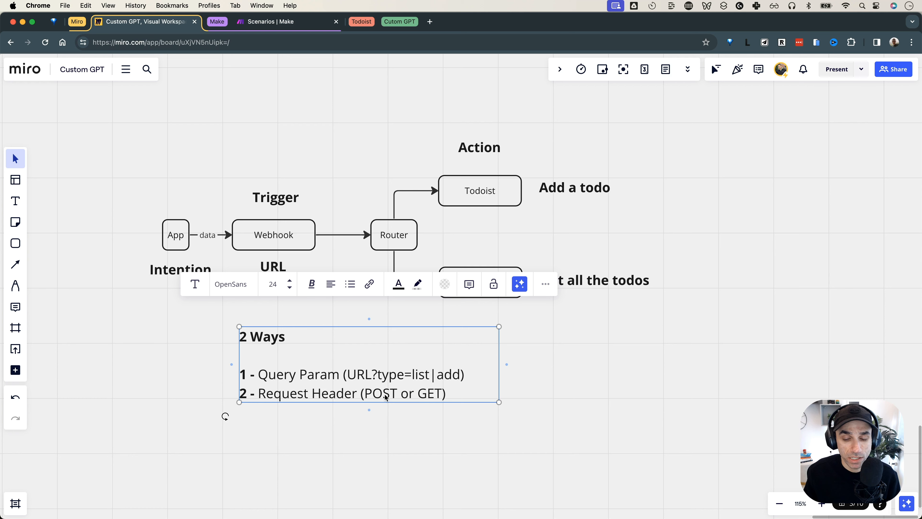
{"action": "double_click", "coordinate": [379, 394]}
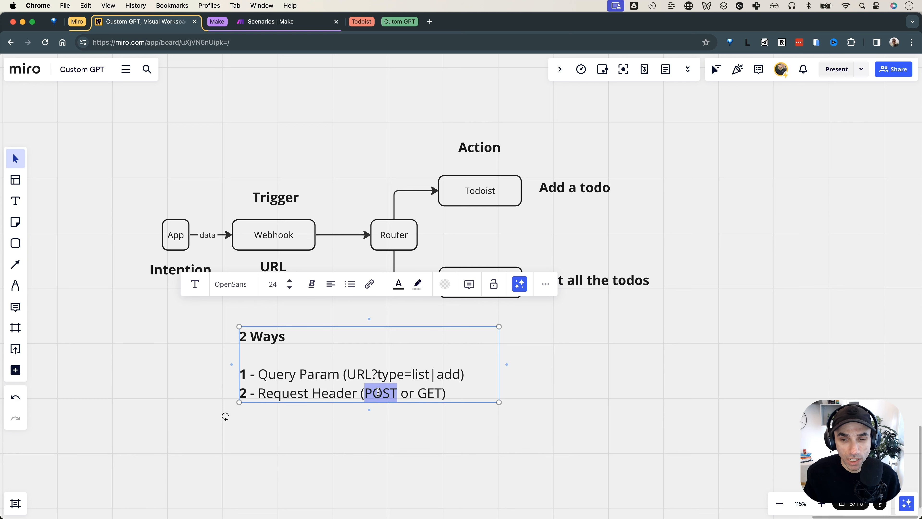
Check the Todoist labels, then move the 2 Ways note and undo the move
{"action": "left_click", "coordinate": [573, 191]}
{"action": "triple_click", "coordinate": [435, 390]}
{"action": "left_click", "coordinate": [589, 279]}
{"action": "left_click", "coordinate": [580, 330]}
{"action": "left_click_drag", "start_coordinate": [383, 356], "coordinate": [395, 407]}
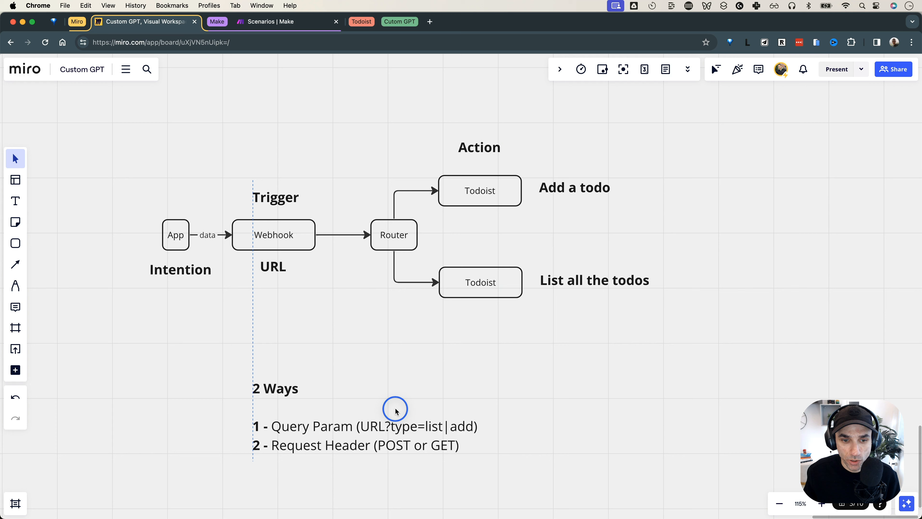
{"action": "key", "text": "super+z"}
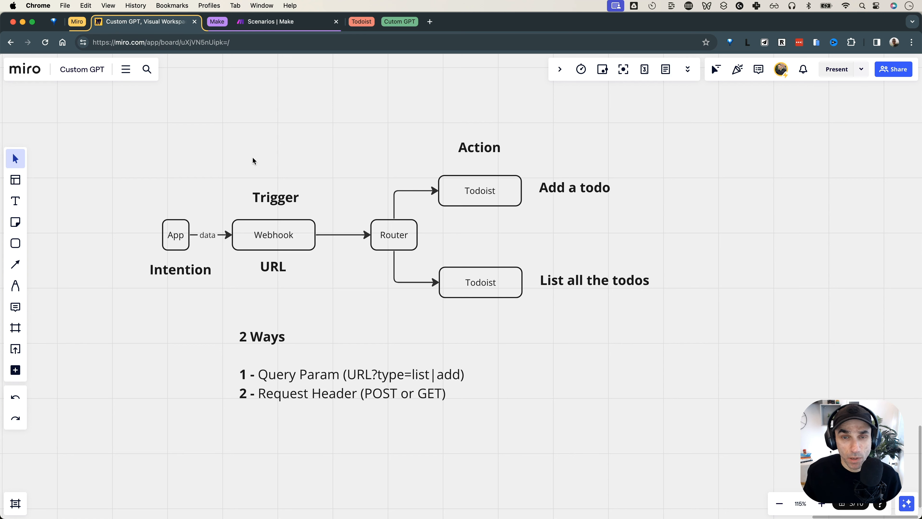
Marquee-select the whole diagram, deselect it, and go to Make's Demos scenario list
{"action": "left_click_drag", "start_coordinate": [123, 143], "coordinate": [665, 373]}
{"action": "left_click", "coordinate": [675, 360]}
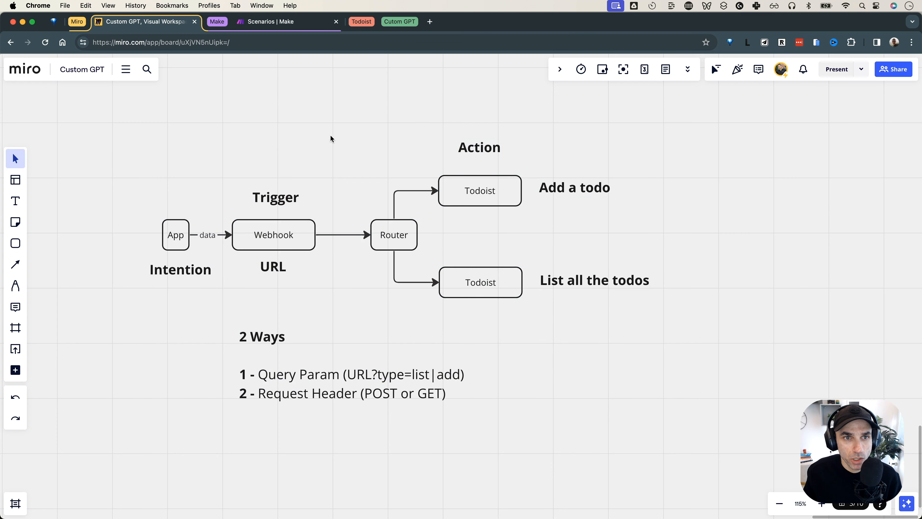
{"action": "left_click", "coordinate": [297, 23]}
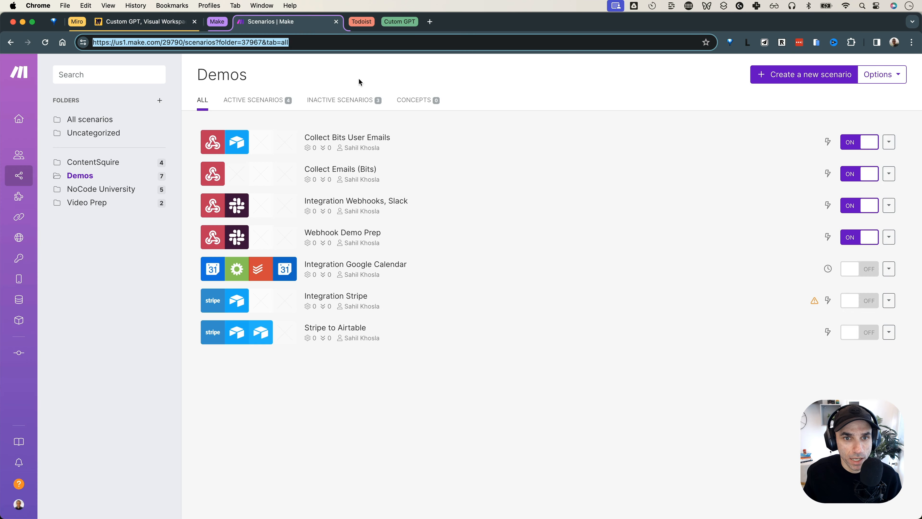
Create a new blank scenario in the Demos folder, comparing against the Miro diagram
{"action": "left_click", "coordinate": [472, 75]}
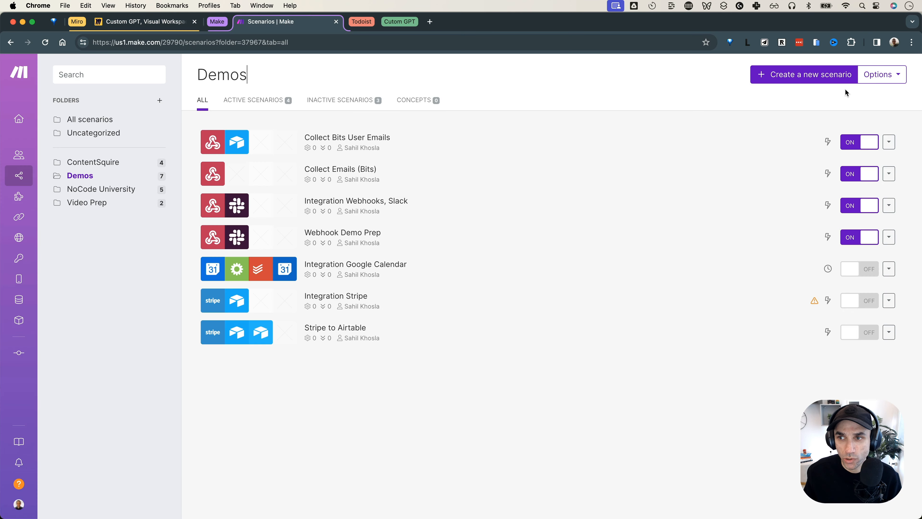
{"action": "left_click", "coordinate": [776, 77]}
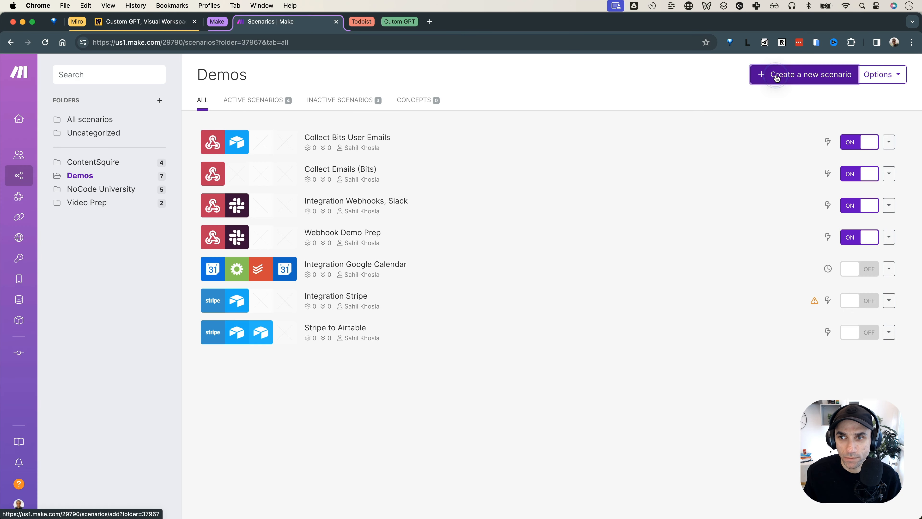
{"action": "left_click", "coordinate": [167, 24]}
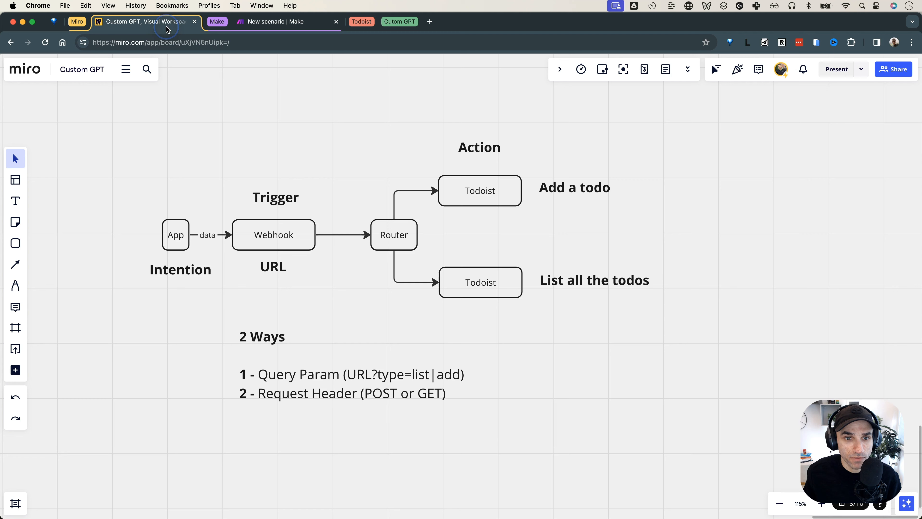
{"action": "left_click", "coordinate": [288, 28]}
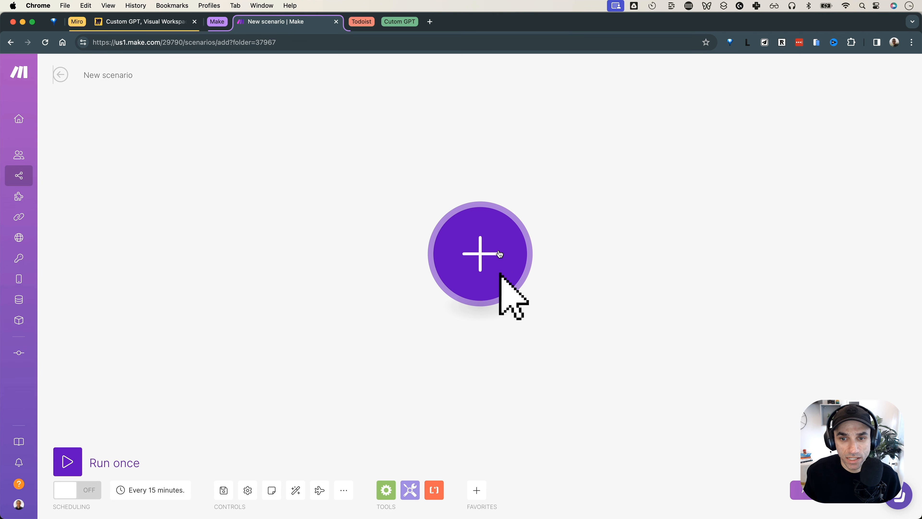
{"action": "left_click", "coordinate": [164, 22]}
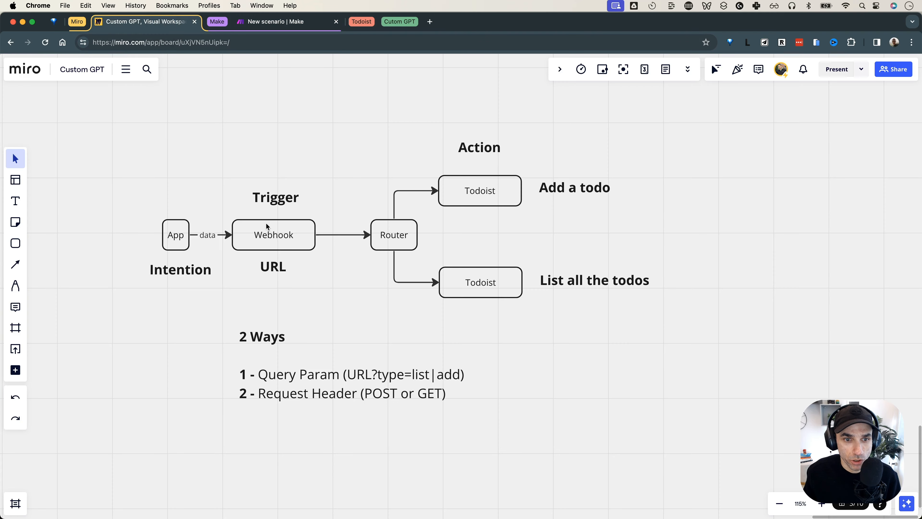
{"action": "left_click", "coordinate": [274, 23]}
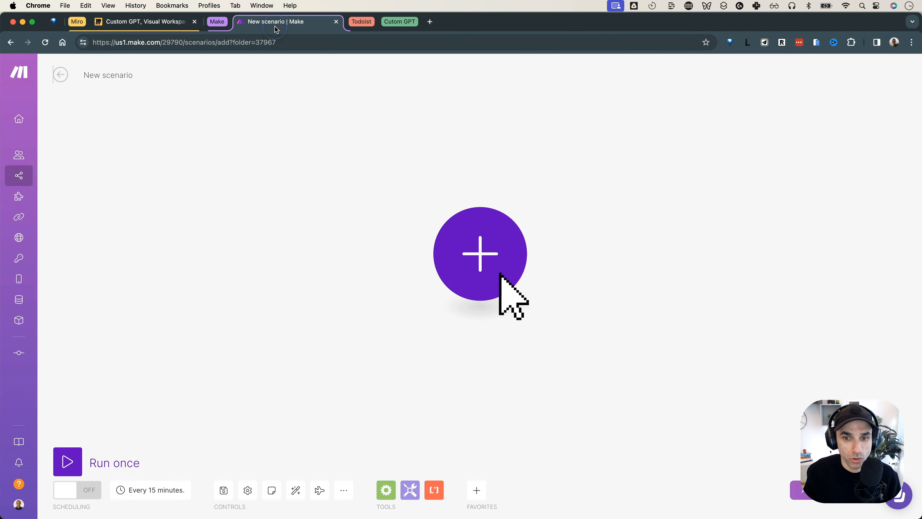
Search 'webhook' and add a Webhooks Custom webhook trigger as the first module
{"action": "left_click", "coordinate": [466, 248]}
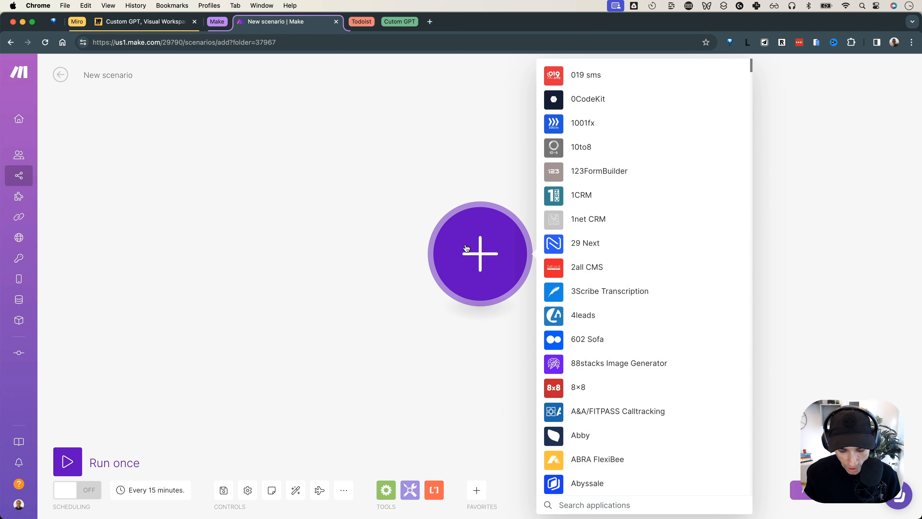
{"action": "type", "text": "webhook"}
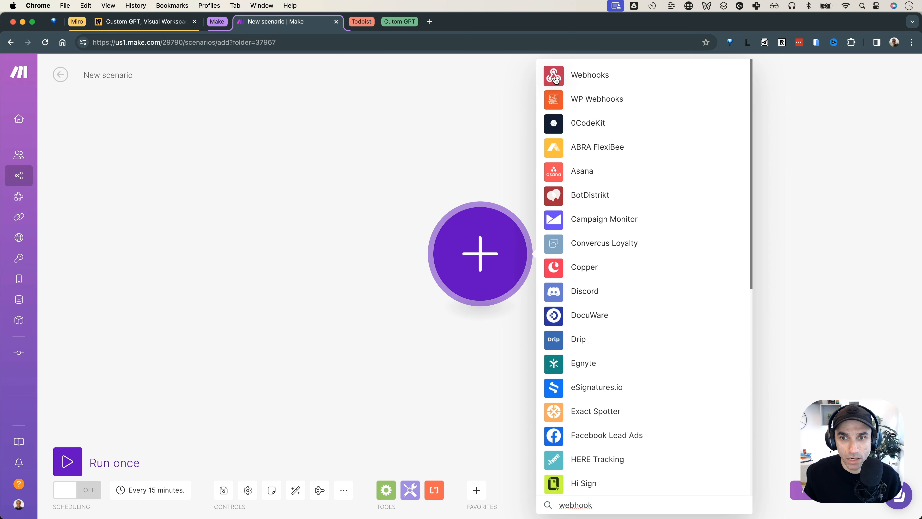
{"action": "left_click", "coordinate": [586, 76]}
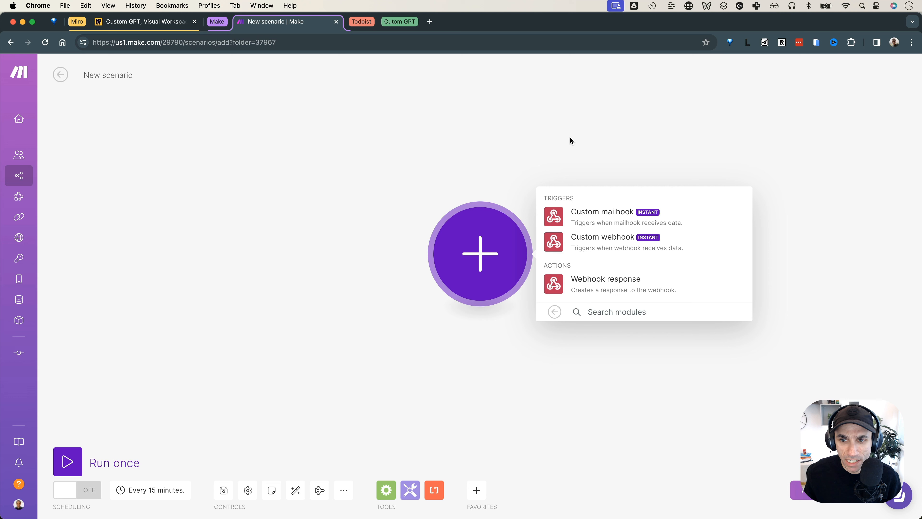
{"action": "left_click", "coordinate": [607, 244]}
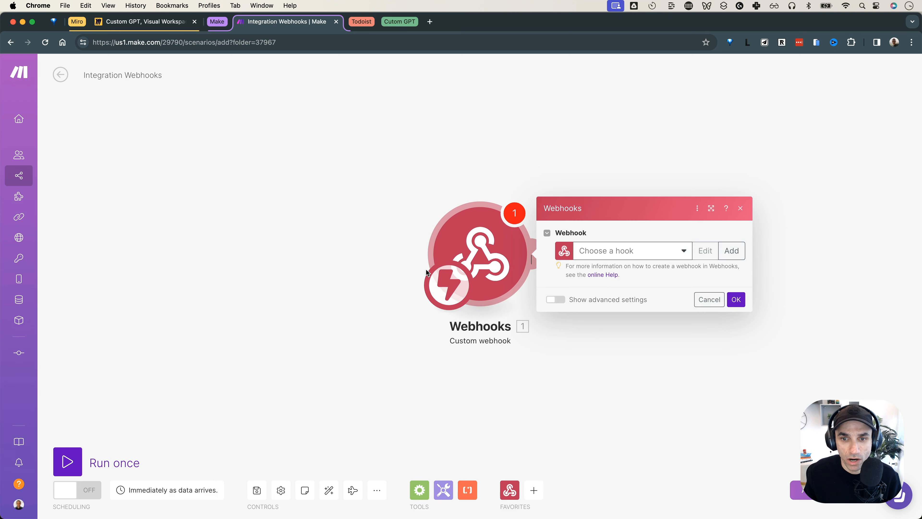
Check the Webhook URL label in Miro, then browse the existing webhooks without picking one
{"action": "left_click", "coordinate": [152, 20]}
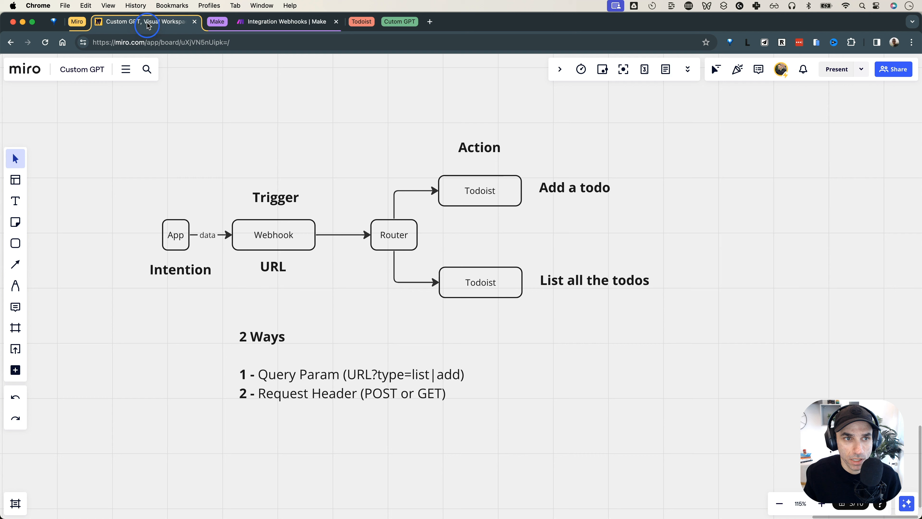
{"action": "left_click", "coordinate": [290, 242]}
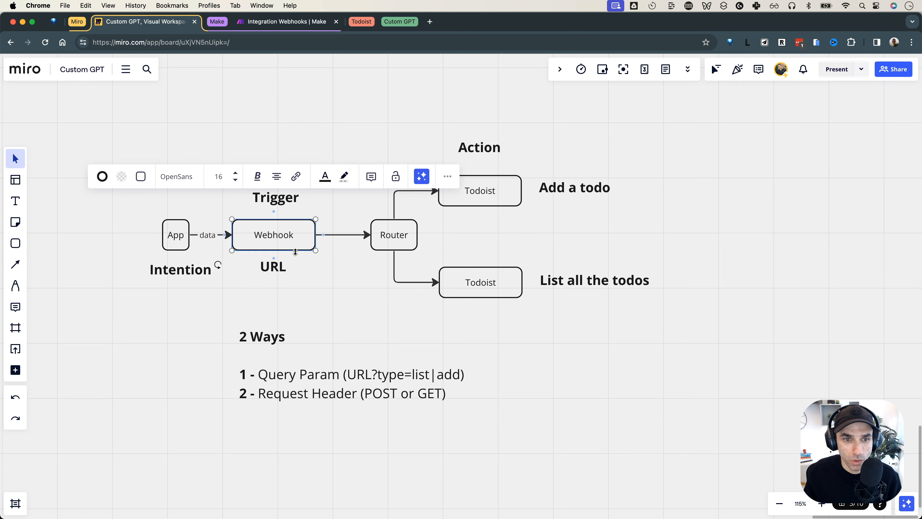
{"action": "left_click", "coordinate": [272, 272]}
{"action": "left_click", "coordinate": [285, 21]}
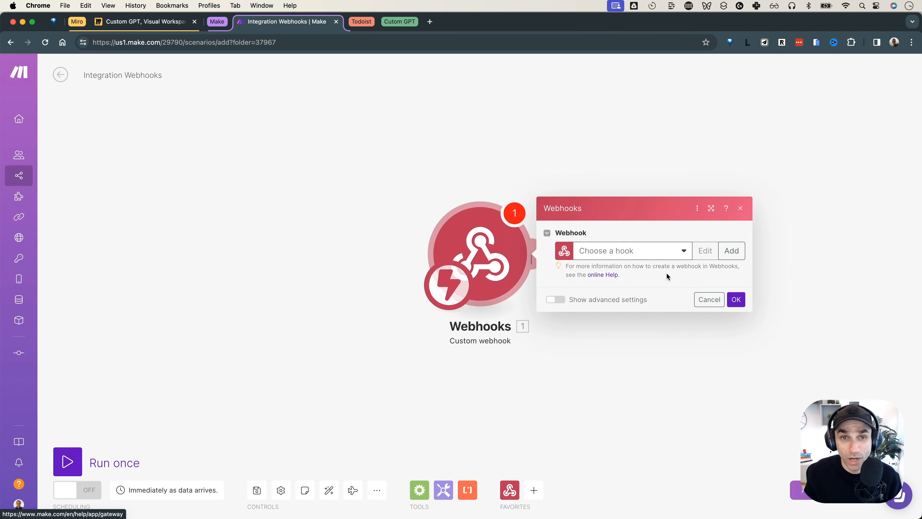
{"action": "left_click", "coordinate": [673, 254]}
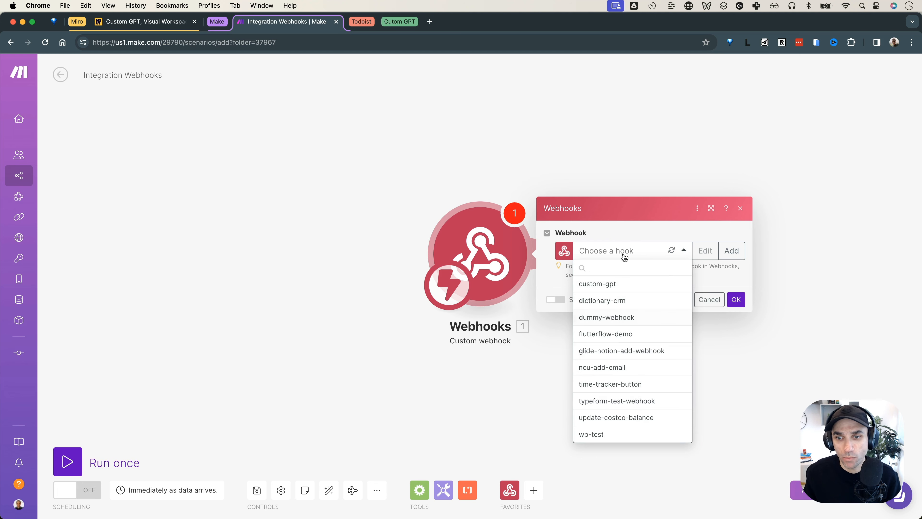
{"action": "left_click", "coordinate": [627, 236]}
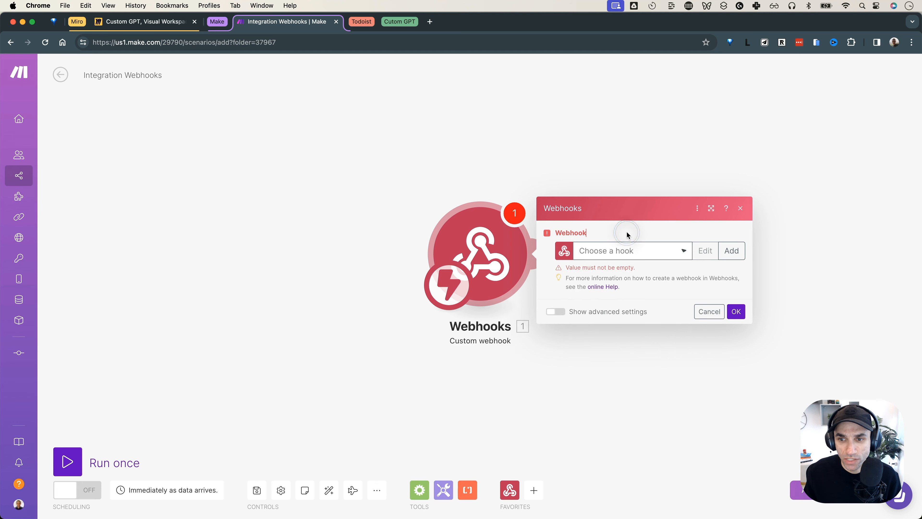
Create and save a new webhook named yt-demo-webhook
{"action": "left_click", "coordinate": [731, 251]}
{"action": "double_click", "coordinate": [586, 215]}
{"action": "triple_click", "coordinate": [586, 216]}
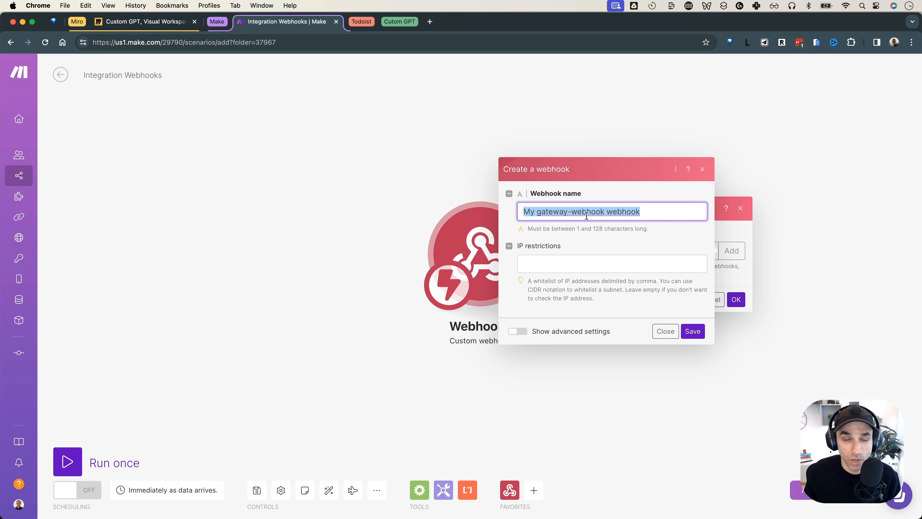
{"action": "type", "text": "yt-demo-webhook"}
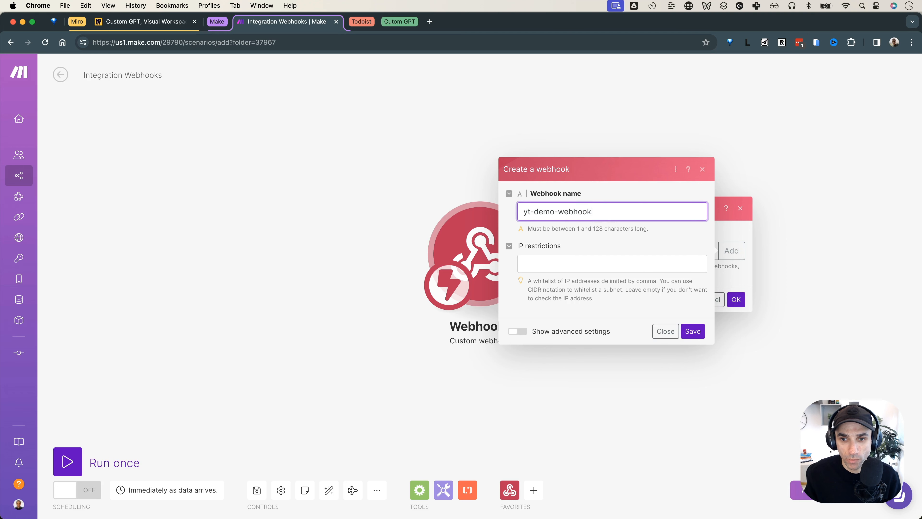
{"action": "left_click", "coordinate": [692, 331]}
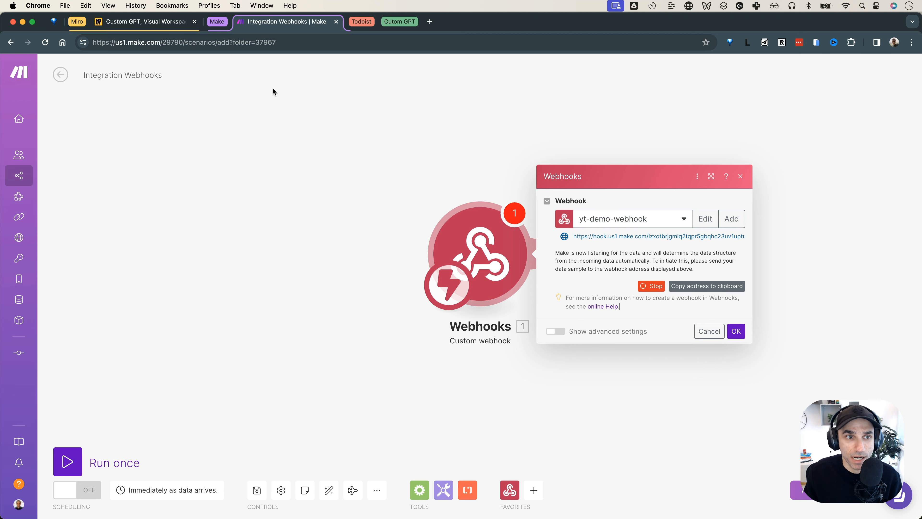
Copy the yt-demo-webhook address to the clipboard after rechecking the URL label in Miro
{"action": "left_click", "coordinate": [156, 25]}
{"action": "left_click", "coordinate": [305, 302]}
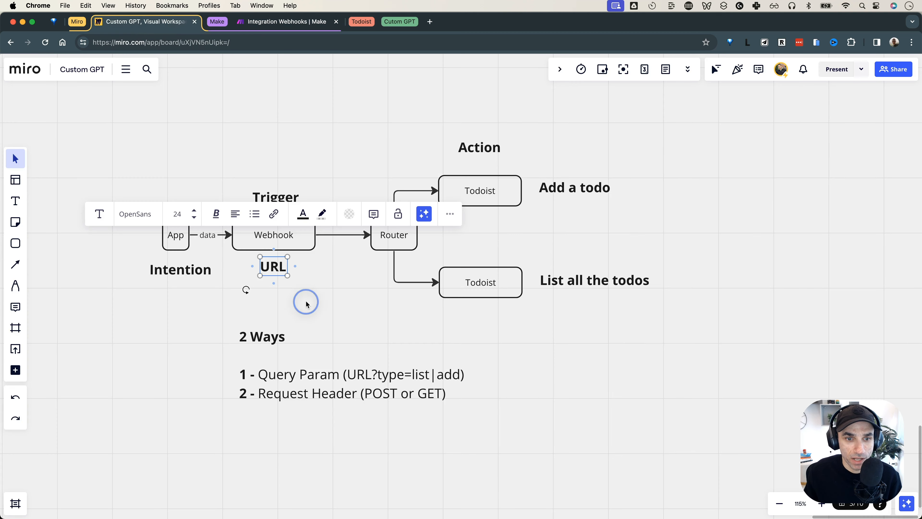
{"action": "left_click", "coordinate": [270, 271]}
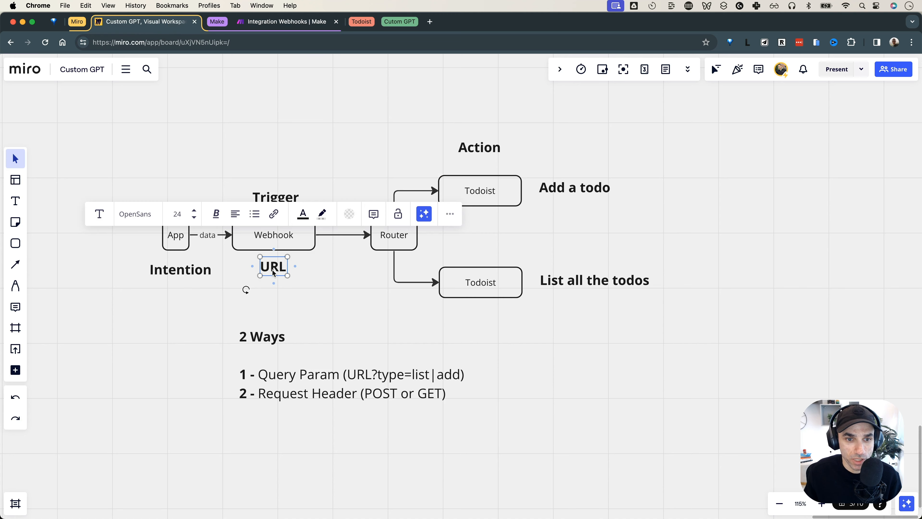
{"action": "left_click", "coordinate": [285, 22]}
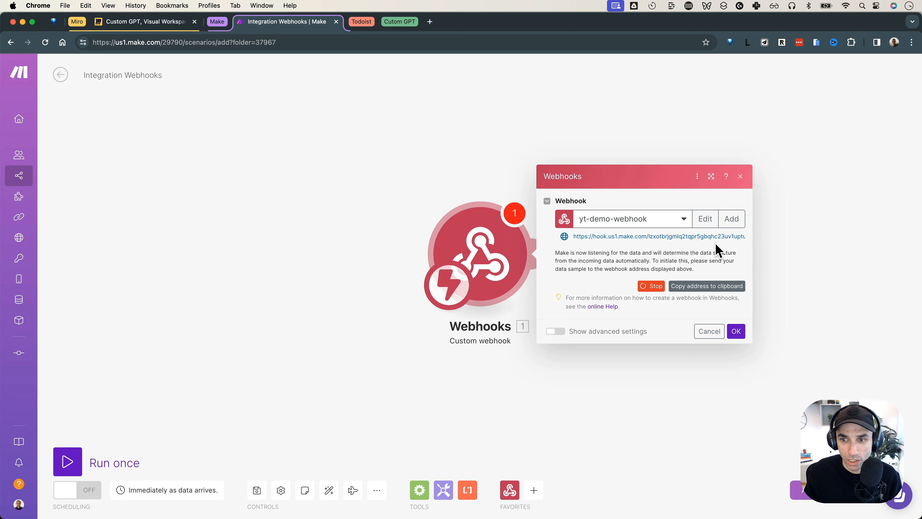
{"action": "left_click", "coordinate": [692, 290]}
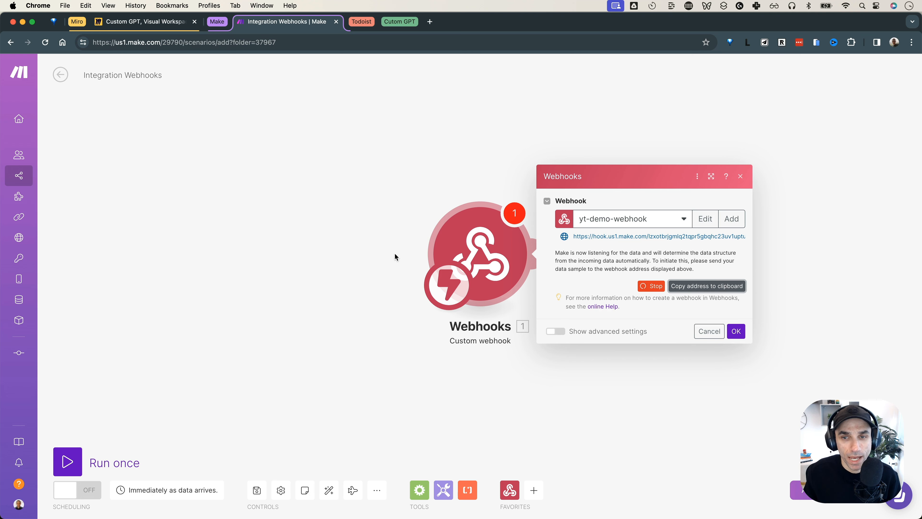
Load the webhook address in a new tab, see 'Accepted', and confirm Make shows Successfully determined
{"action": "left_click", "coordinate": [430, 23]}
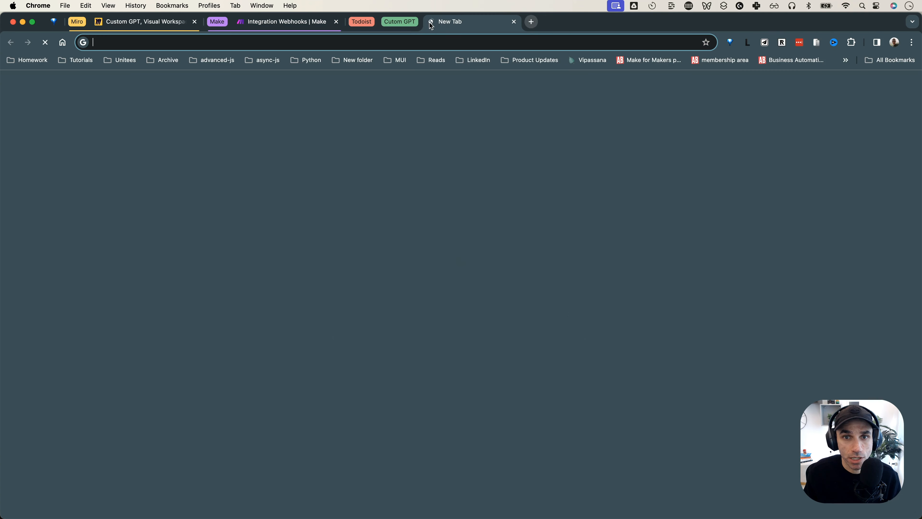
{"action": "left_click", "coordinate": [417, 41]}
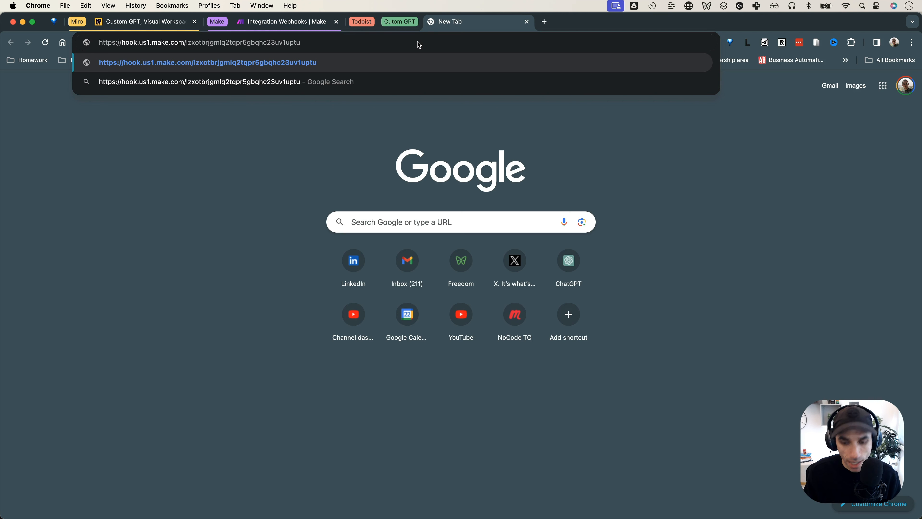
{"action": "key", "text": "Return"}
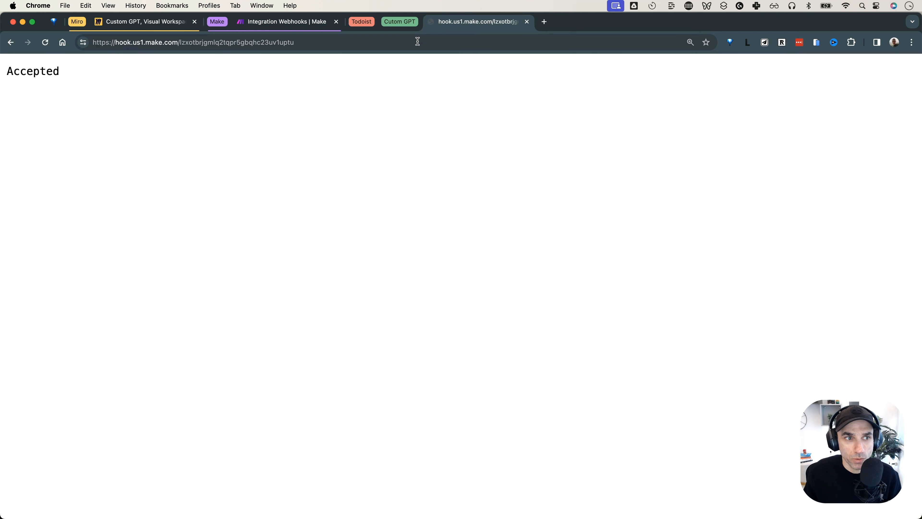
{"action": "double_click", "coordinate": [33, 71]}
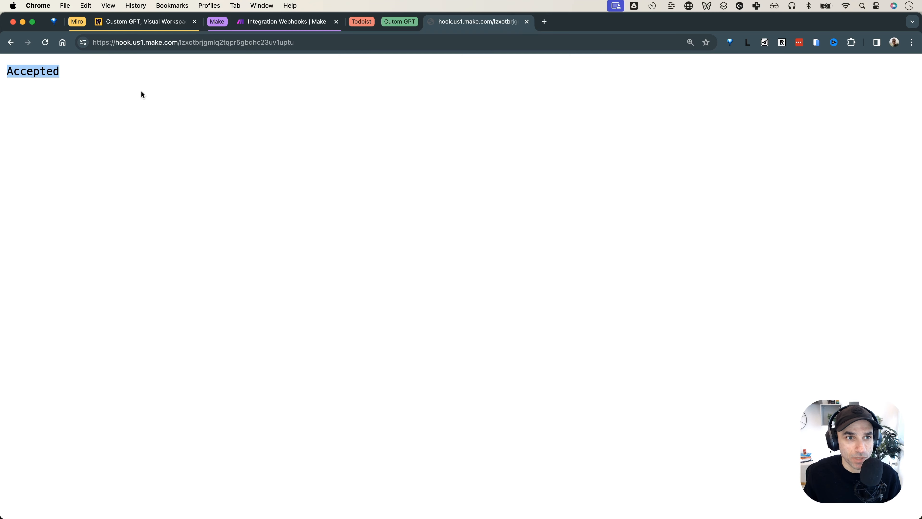
{"action": "left_click", "coordinate": [283, 21]}
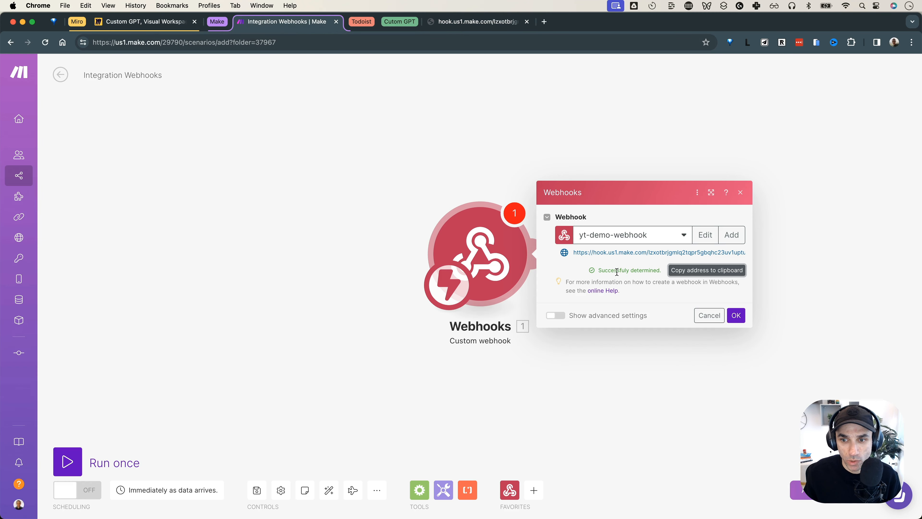
{"action": "left_click_drag", "start_coordinate": [598, 271], "coordinate": [671, 279]}
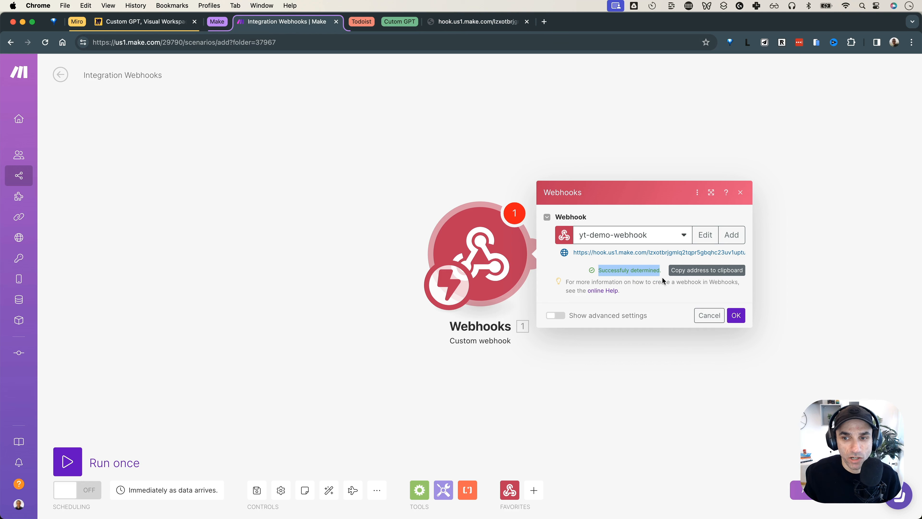
Resend the webhook URL with a trailing ?, then return to the Miro flow diagram
{"action": "left_click", "coordinate": [446, 23]}
{"action": "left_click_drag", "start_coordinate": [310, 41], "coordinate": [171, 51]}
{"action": "left_click", "coordinate": [319, 46]}
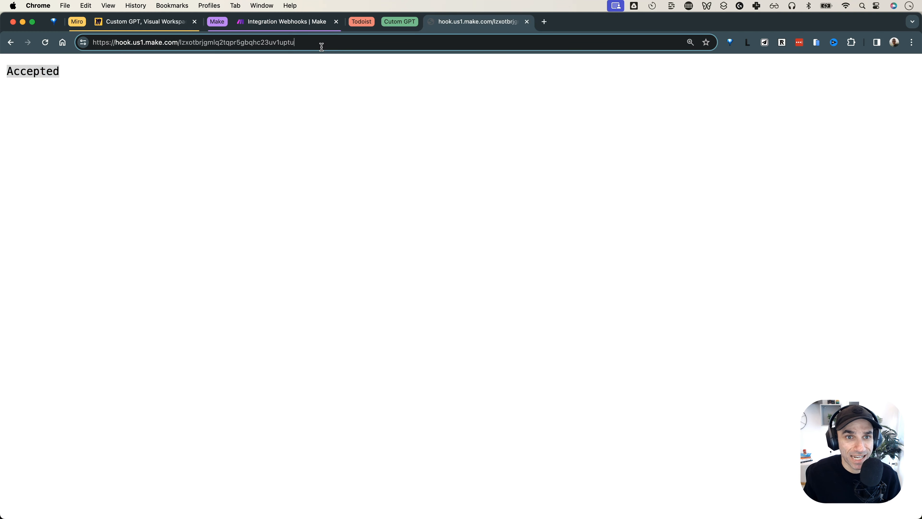
{"action": "type", "text": "?"}
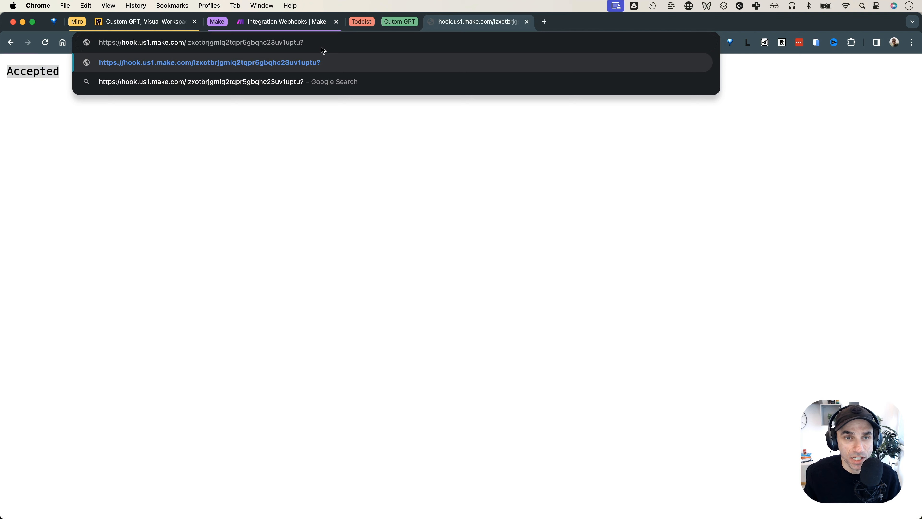
{"action": "key", "text": "Return"}
{"action": "left_click", "coordinate": [302, 22]}
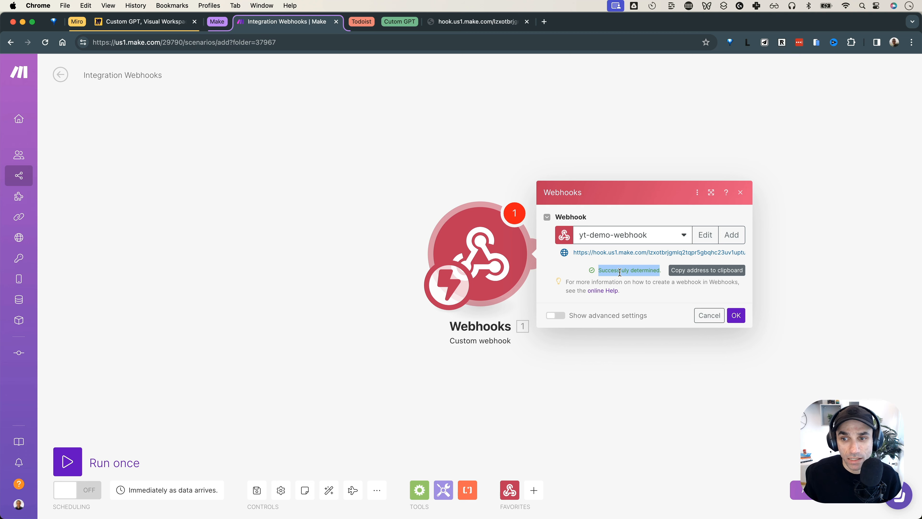
{"action": "key", "text": "ctrl+shift+Tab"}
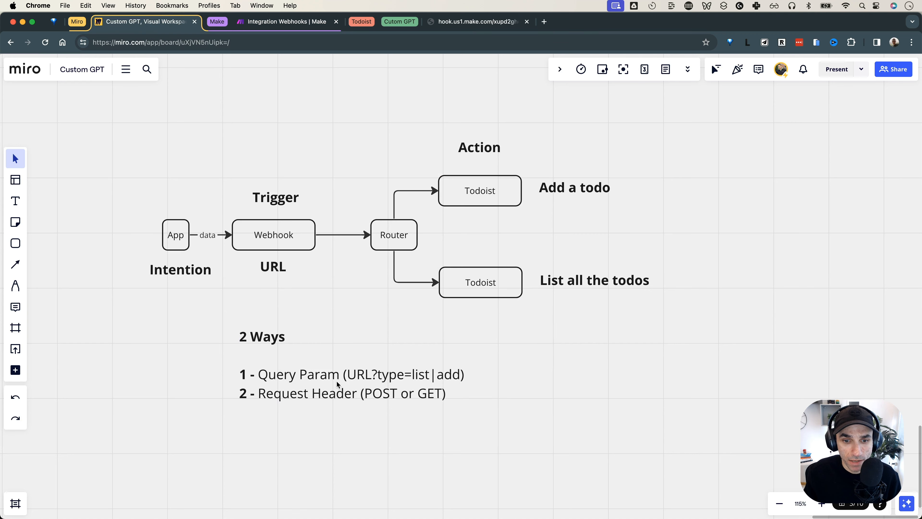
Highlight the type query word and both Todoist boxes (add and list) in Miro
{"action": "left_click", "coordinate": [394, 378]}
{"action": "double_click", "coordinate": [383, 378]}
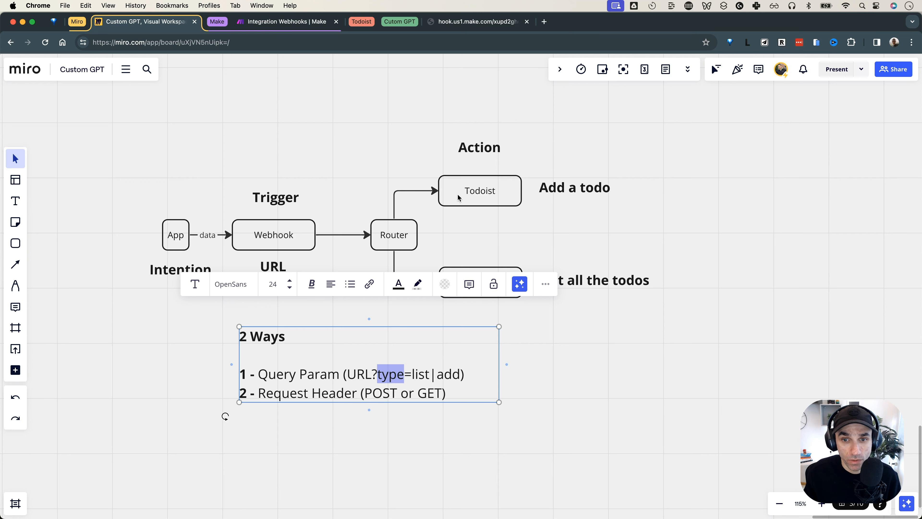
{"action": "left_click", "coordinate": [467, 220]}
{"action": "left_click", "coordinate": [463, 193]}
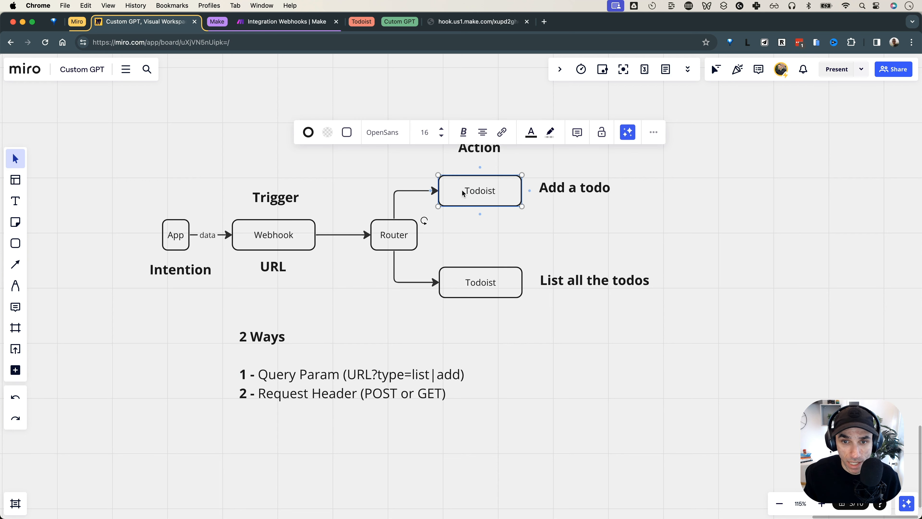
{"action": "left_click", "coordinate": [470, 280]}
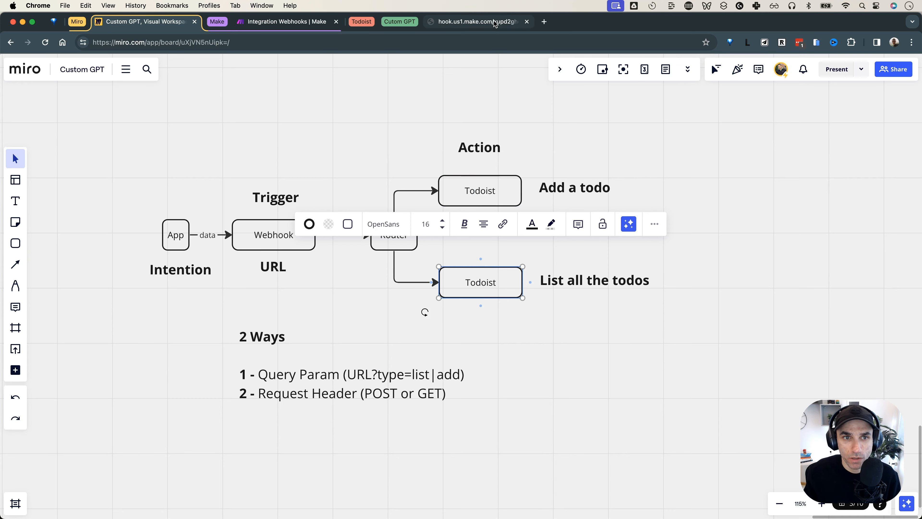
Check the webhook address, then close and reopen the Webhooks module settings in Make
{"action": "left_click", "coordinate": [495, 23]}
{"action": "left_click", "coordinate": [370, 41]}
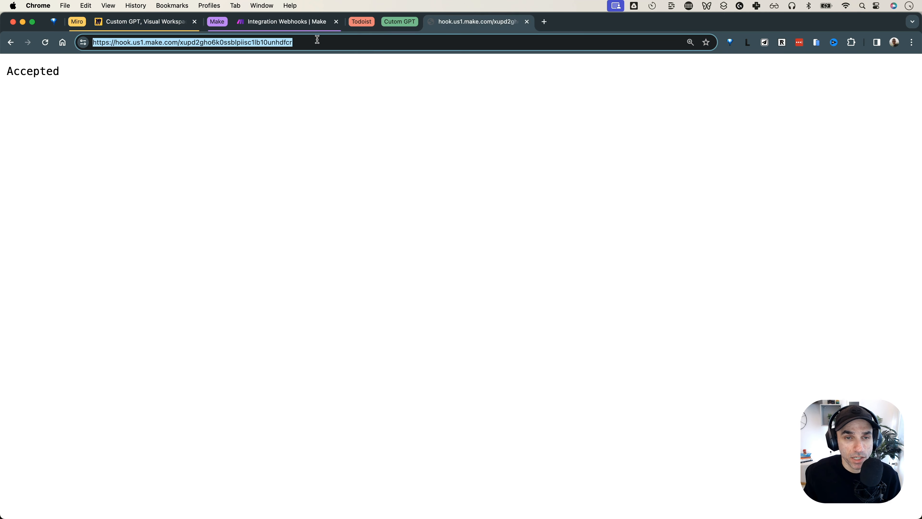
{"action": "left_click", "coordinate": [306, 24]}
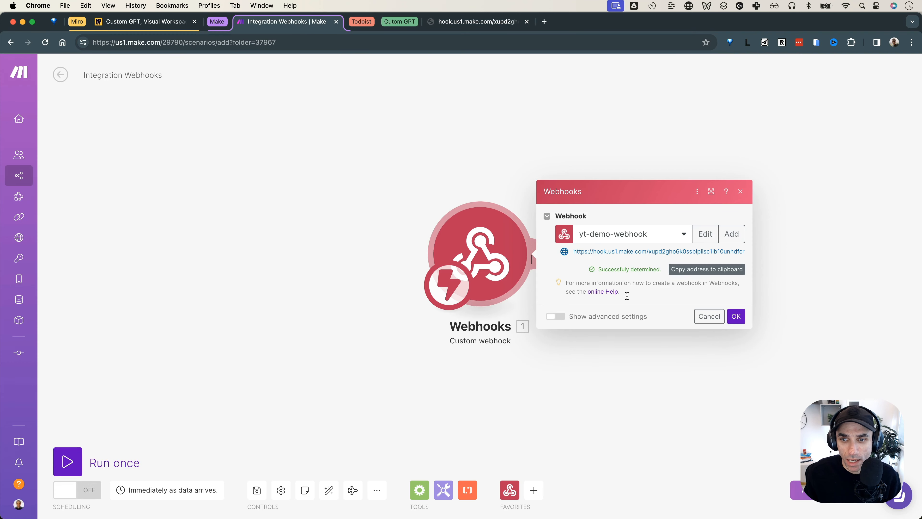
{"action": "left_click", "coordinate": [652, 356]}
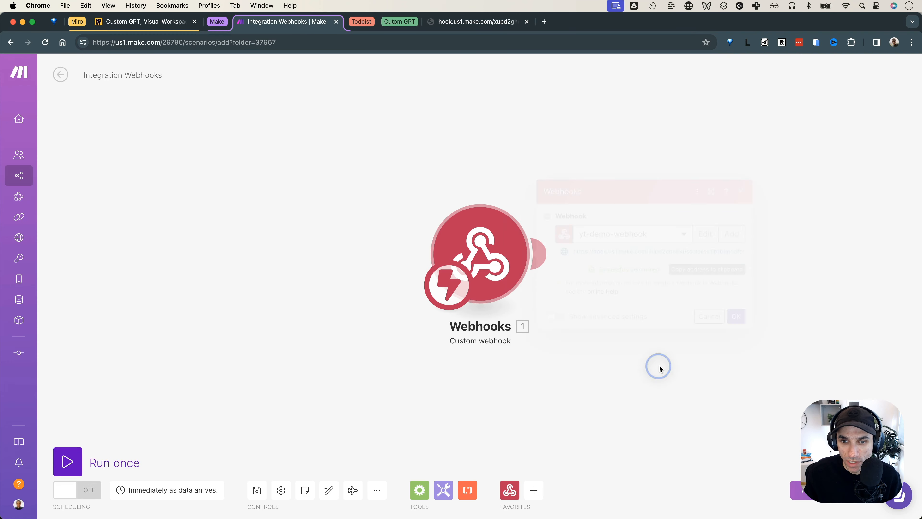
{"action": "left_click", "coordinate": [500, 250]}
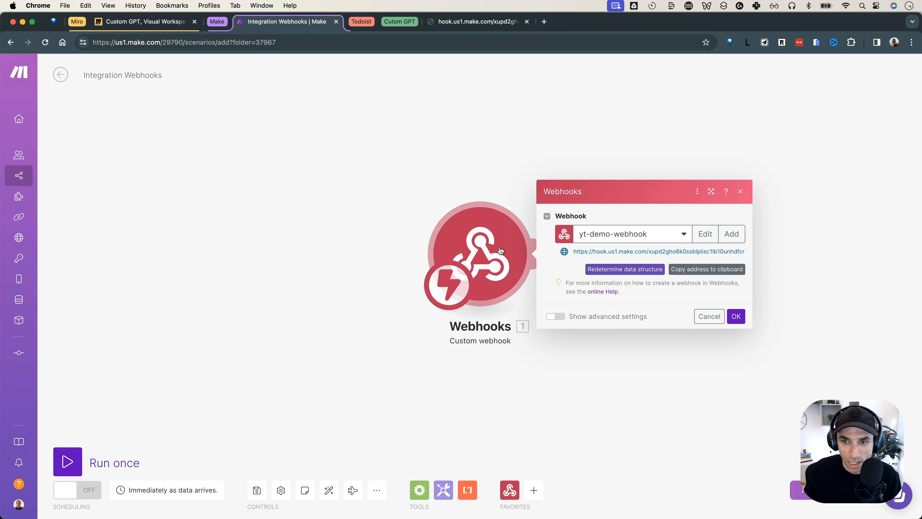
Click Redetermine data structure and append ?type=list to the webhook URL, undoing an accidental overwrite
{"action": "left_click", "coordinate": [618, 270]}
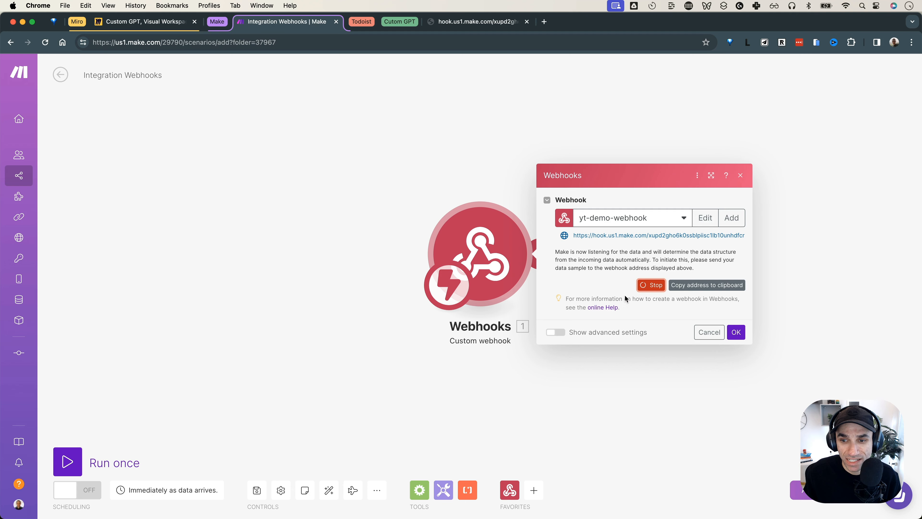
{"action": "key", "text": "ctrl+Tab"}
{"action": "left_click", "coordinate": [370, 49]}
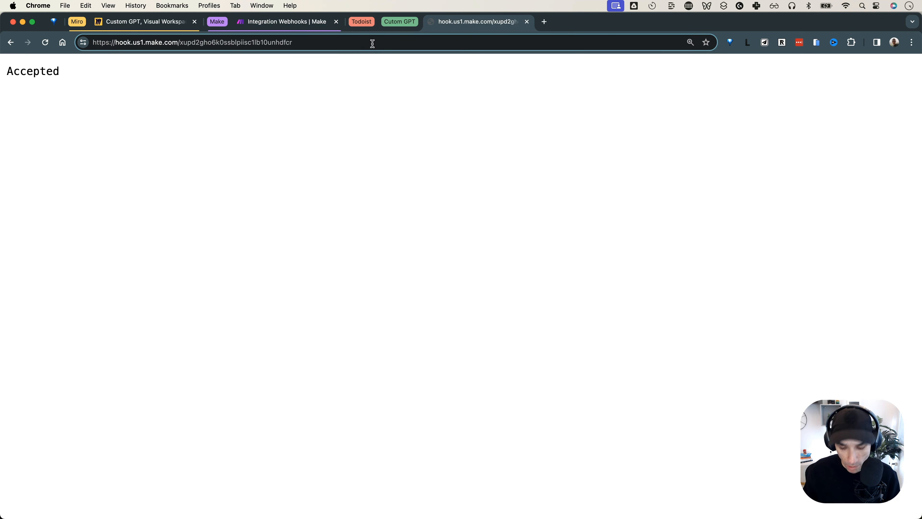
{"action": "type", "text": "?typ"}
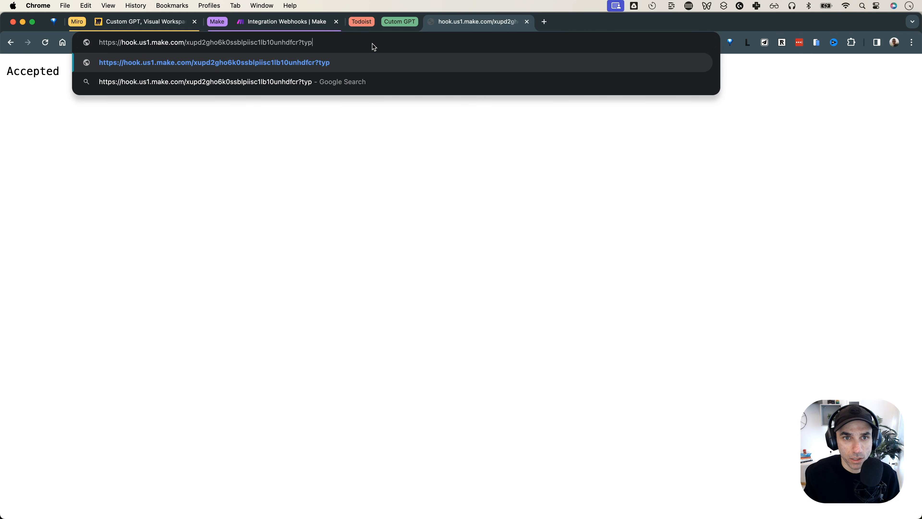
{"action": "type", "text": "e=list"}
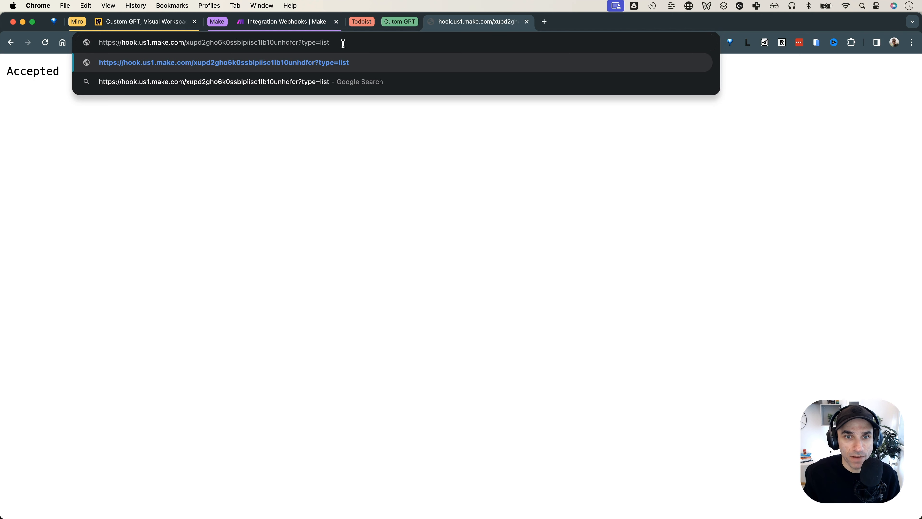
{"action": "key", "text": "cmd+a"}
{"action": "type", "text": "cl"}
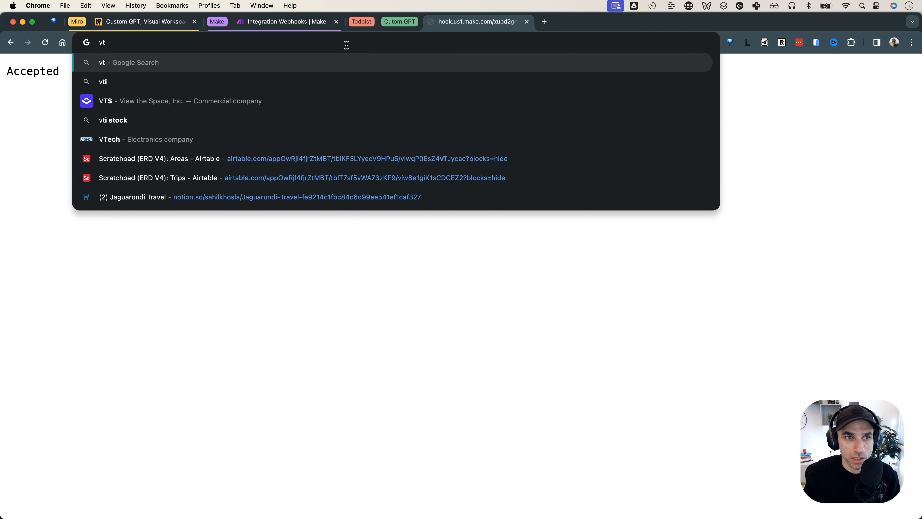
{"action": "key", "text": "cmd+z"}
Change the query to ?type=value, send it for an 'Accepted' reply, and confirm the webhook settings
{"action": "left_click", "coordinate": [346, 45]}
{"action": "double_click", "coordinate": [323, 41]}
{"action": "type", "text": "value"}
{"action": "double_click", "coordinate": [306, 45]}
{"action": "left_click", "coordinate": [355, 43]}
{"action": "left_click", "coordinate": [328, 64]}
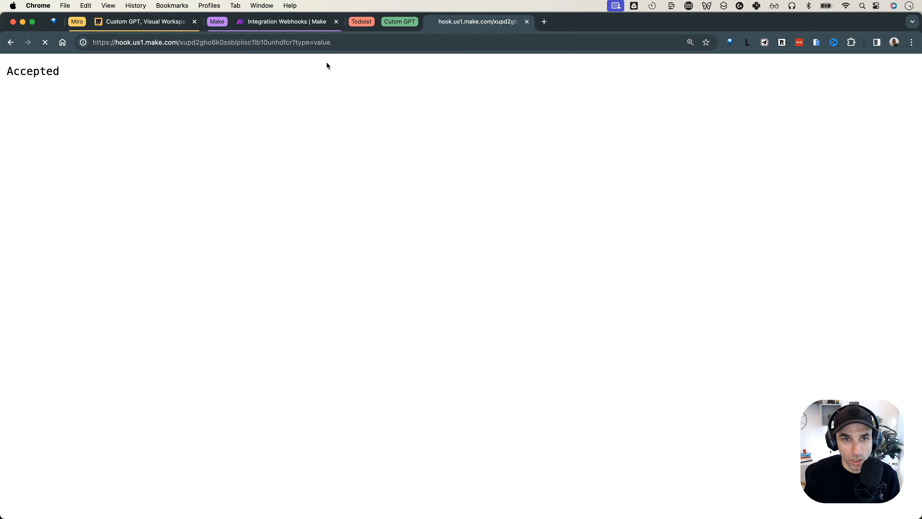
{"action": "double_click", "coordinate": [45, 71]}
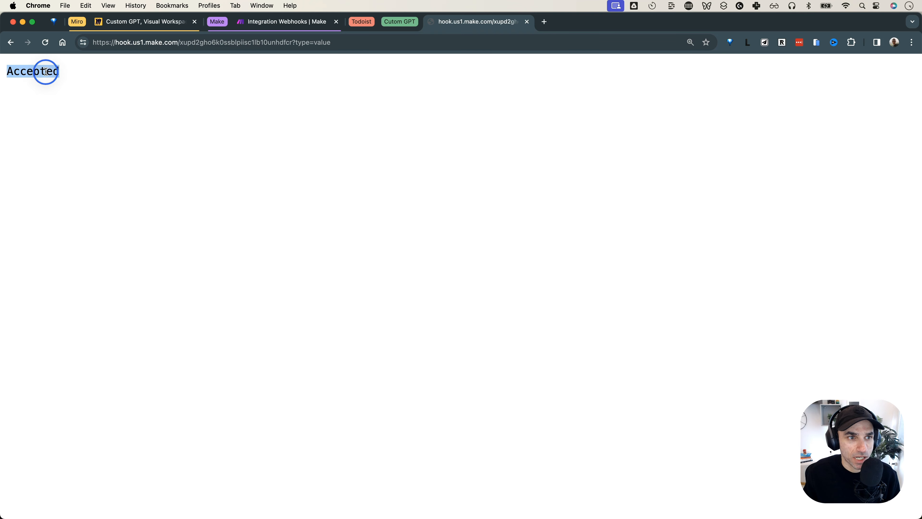
{"action": "left_click", "coordinate": [264, 28]}
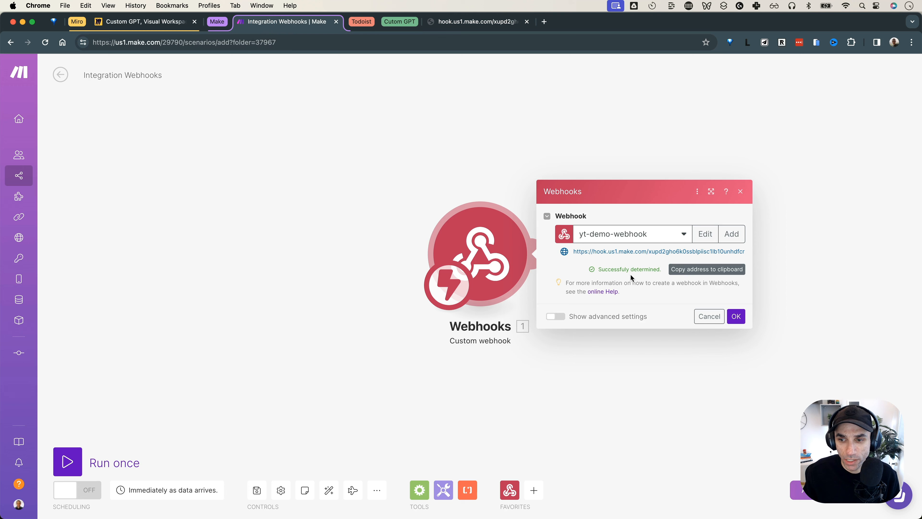
{"action": "left_click", "coordinate": [736, 317]}
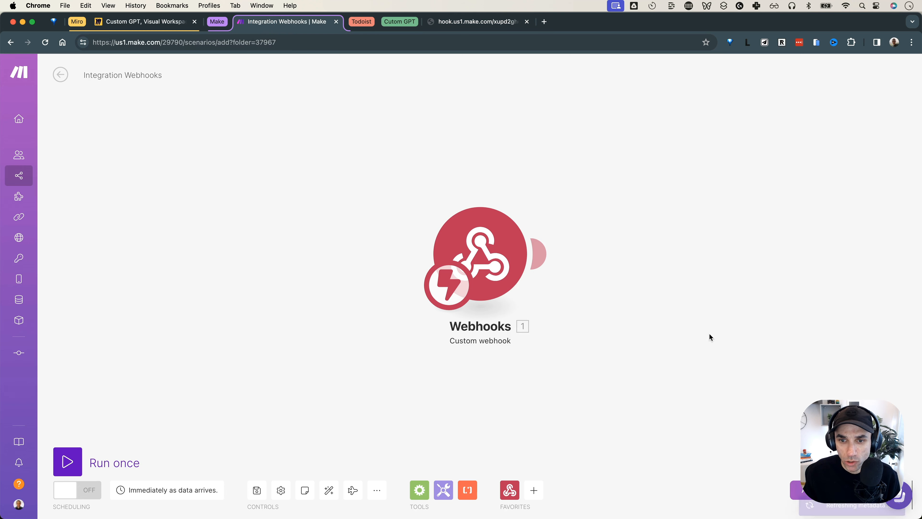
Review the Trigger/Webhook boxes and the top Todoist branch on the Miro diagram
{"action": "left_click_drag", "start_coordinate": [411, 206], "coordinate": [361, 188]}
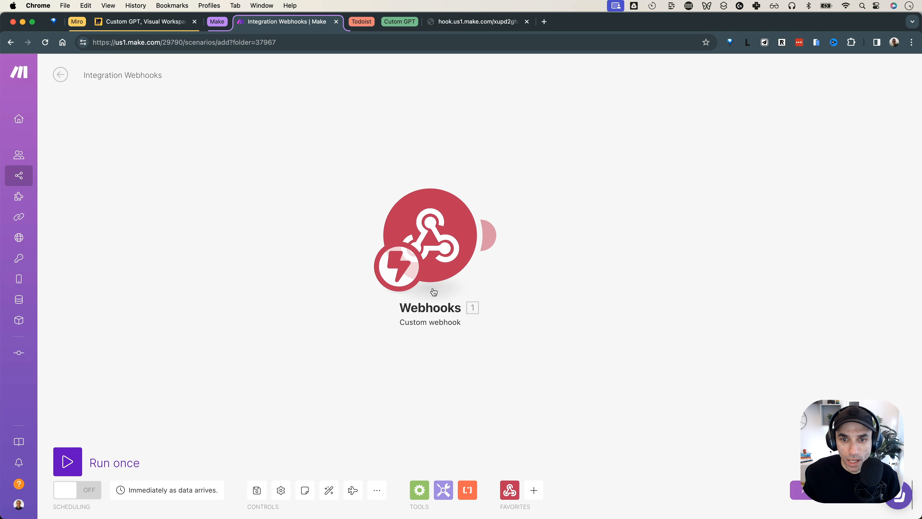
{"action": "left_click", "coordinate": [140, 22]}
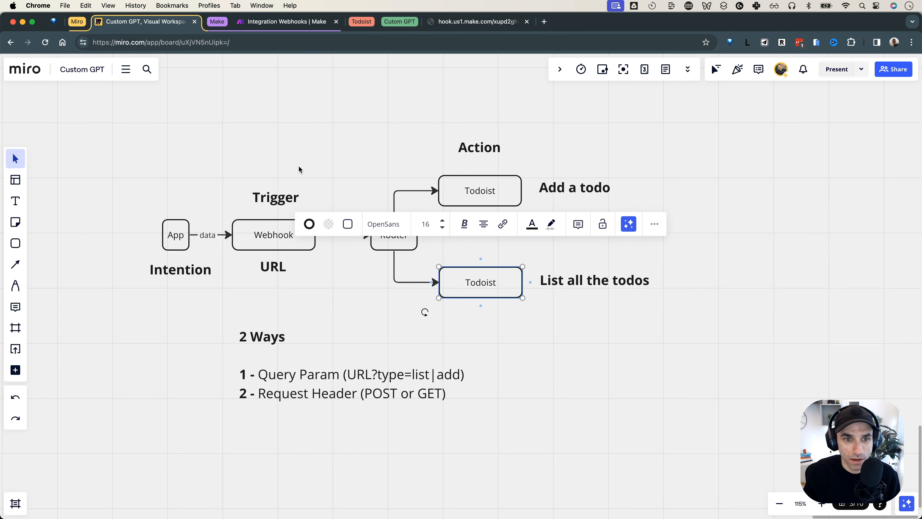
{"action": "left_click", "coordinate": [279, 160]}
{"action": "left_click_drag", "start_coordinate": [278, 160], "coordinate": [300, 255]}
{"action": "left_click", "coordinate": [473, 241]}
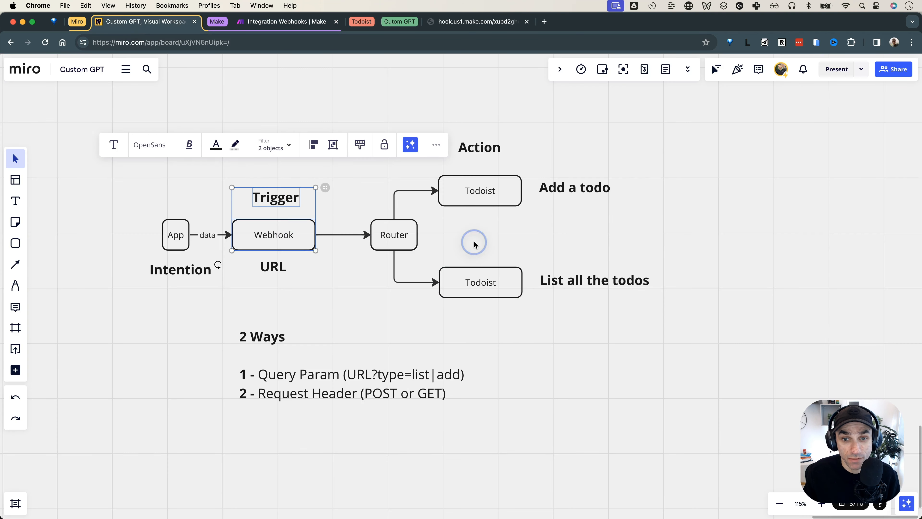
{"action": "left_click_drag", "start_coordinate": [421, 169], "coordinate": [485, 211]}
{"action": "left_click", "coordinate": [512, 240]}
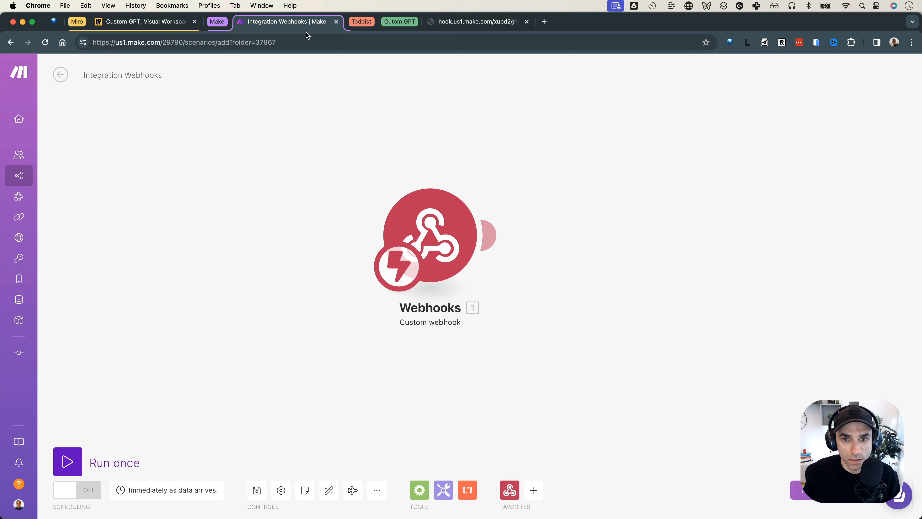
{"action": "left_click", "coordinate": [300, 23]}
Add a Todoist Create a Task module after the Webhooks trigger
{"action": "left_click", "coordinate": [491, 237]}
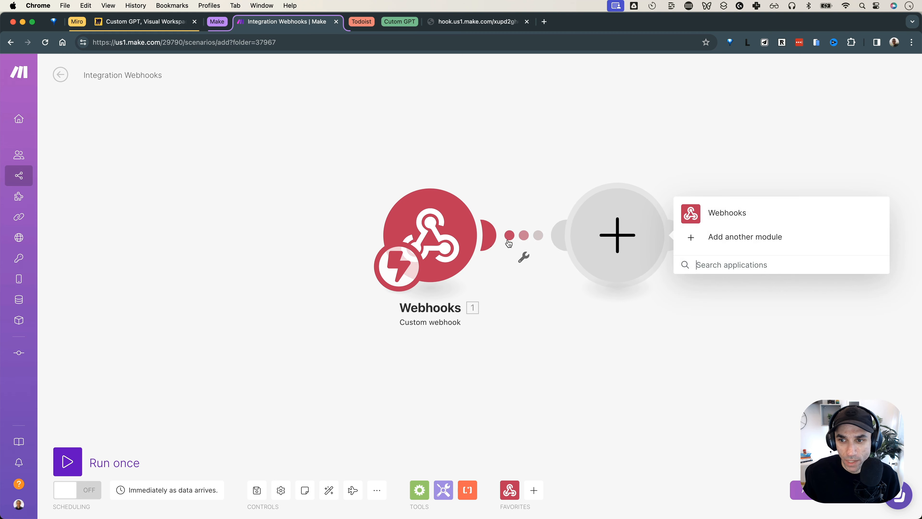
{"action": "left_click", "coordinate": [765, 268]}
{"action": "type", "text": "to"}
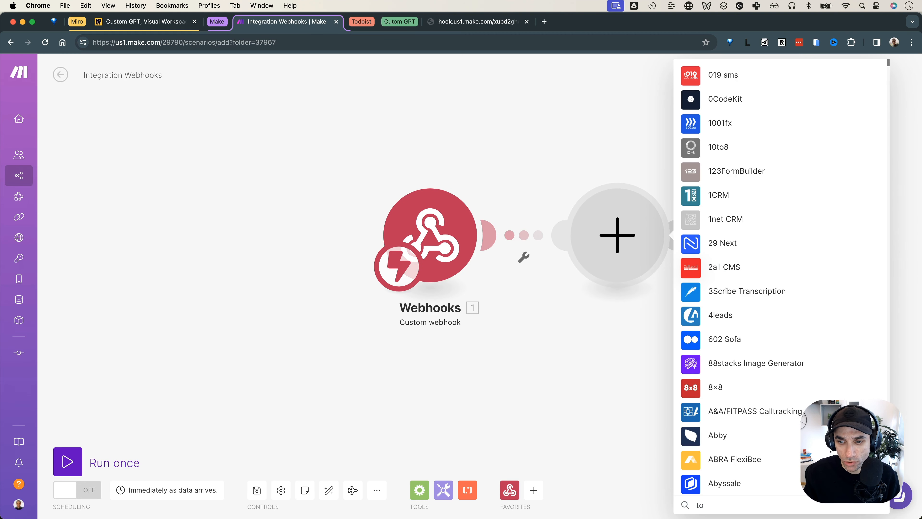
{"action": "type", "text": "doist"}
{"action": "left_click", "coordinate": [710, 214]}
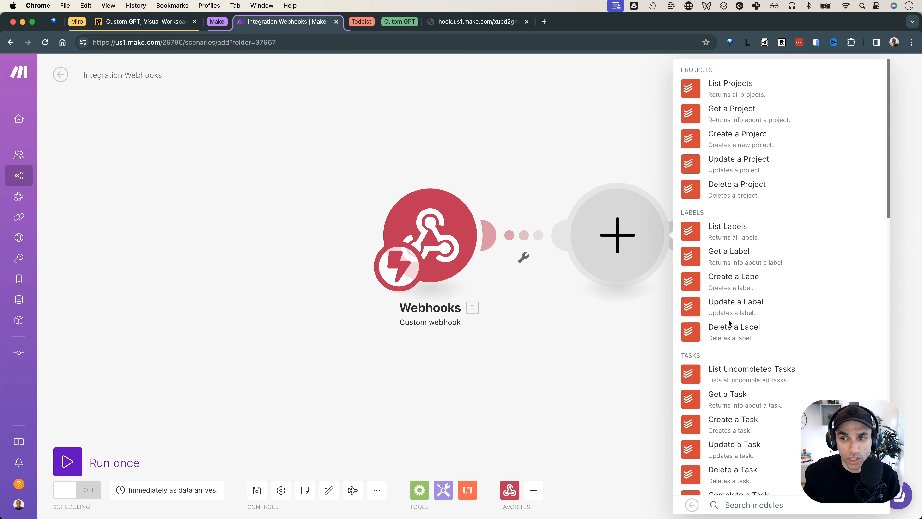
{"action": "scroll", "coordinate": [728, 318], "scroll_direction": "down", "scroll_amount": 5}
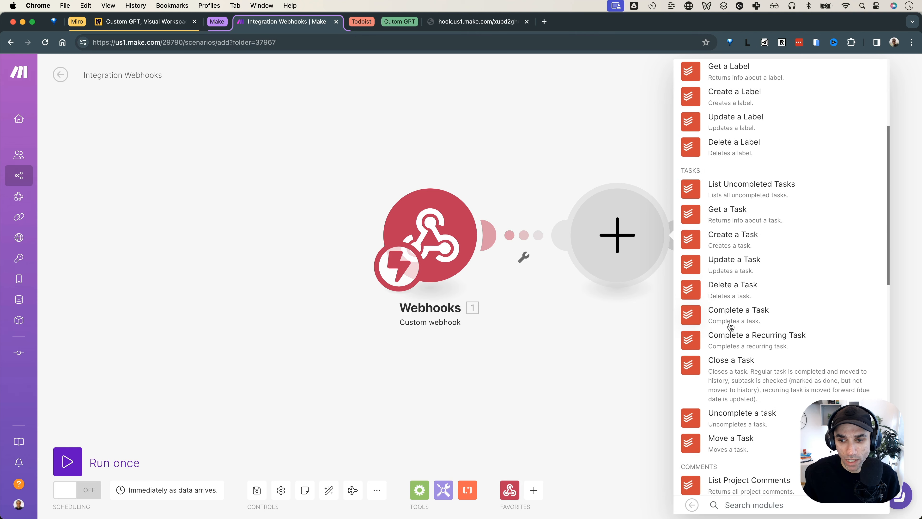
{"action": "scroll", "coordinate": [730, 323], "scroll_direction": "up", "scroll_amount": 3}
{"action": "scroll", "coordinate": [729, 323], "scroll_direction": "down", "scroll_amount": 10}
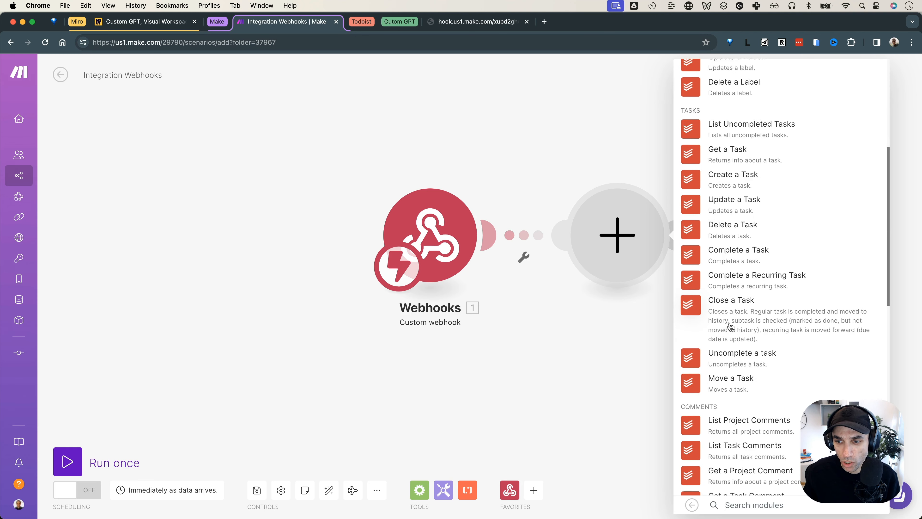
{"action": "scroll", "coordinate": [730, 327], "scroll_direction": "down", "scroll_amount": 5}
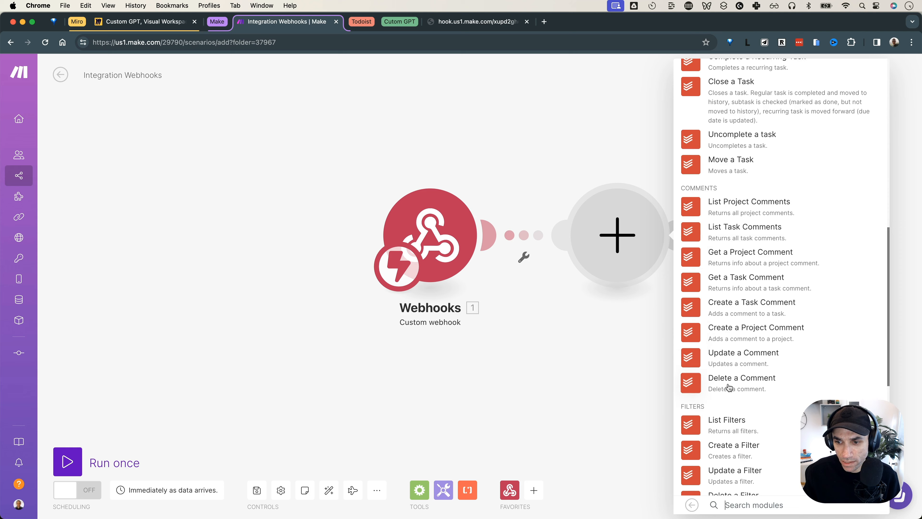
{"action": "scroll", "coordinate": [728, 385], "scroll_direction": "down", "scroll_amount": 3}
{"action": "scroll", "coordinate": [729, 364], "scroll_direction": "up", "scroll_amount": 10}
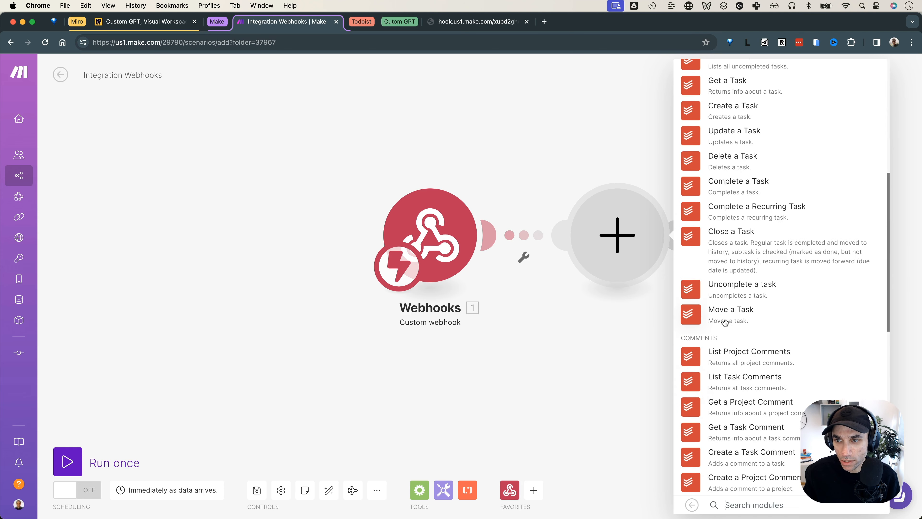
{"action": "scroll", "coordinate": [734, 156], "scroll_direction": "up", "scroll_amount": 2}
{"action": "left_click", "coordinate": [734, 157]}
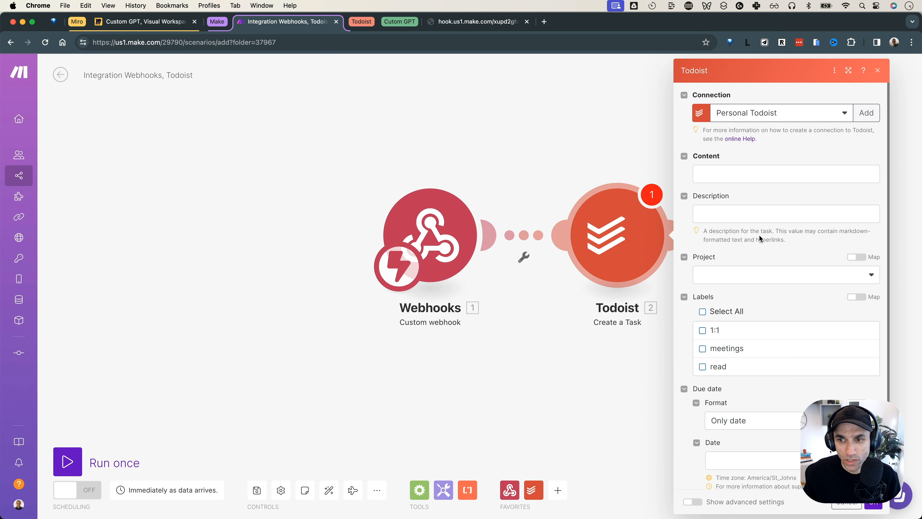
Set the task Content to 'test task' with project Inbox and confirm
{"action": "left_click", "coordinate": [726, 172]}
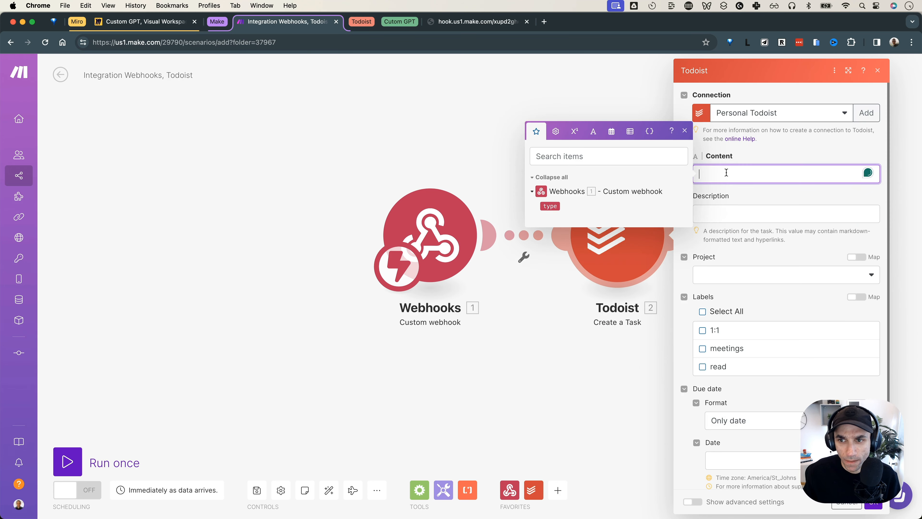
{"action": "left_click", "coordinate": [754, 151]}
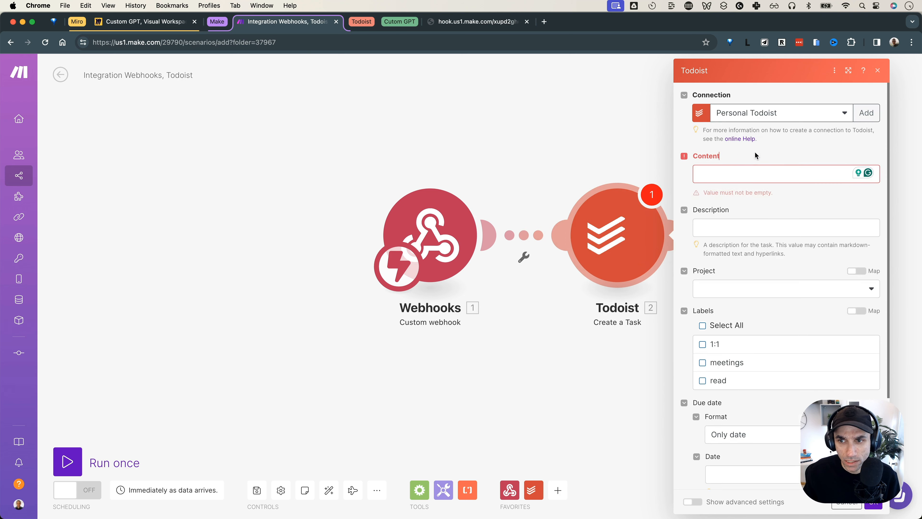
{"action": "left_click", "coordinate": [734, 178]}
{"action": "type", "text": "test task"}
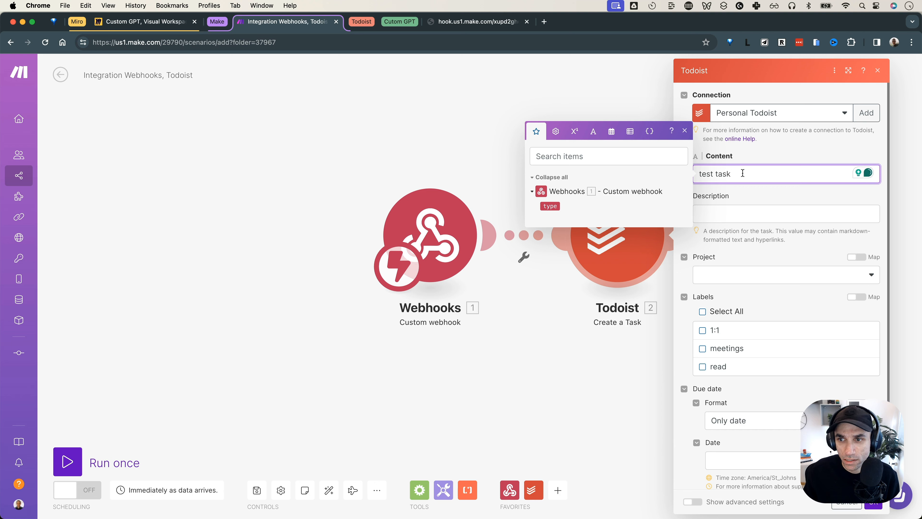
{"action": "left_click", "coordinate": [751, 156]}
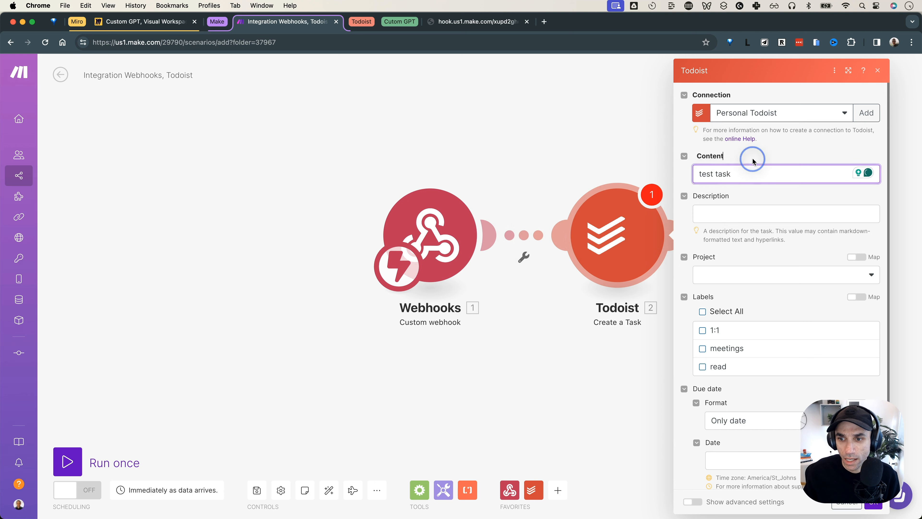
{"action": "left_click", "coordinate": [746, 285]}
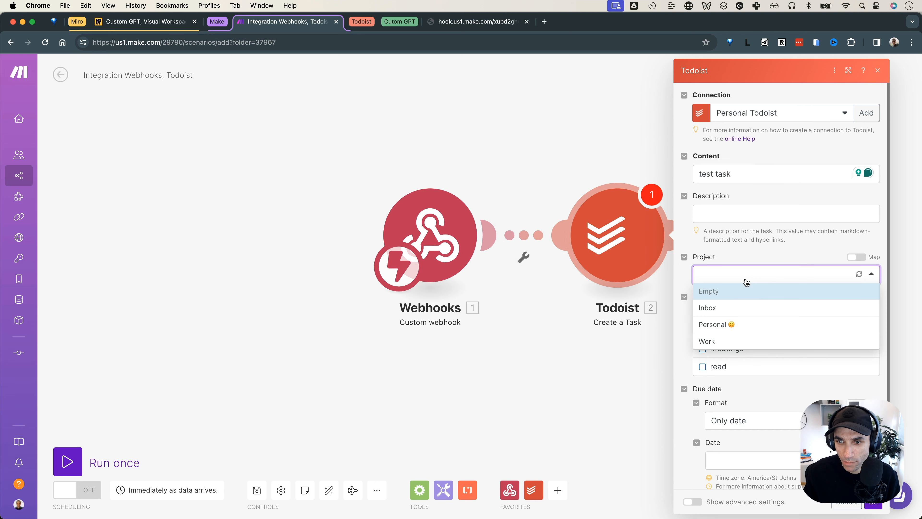
{"action": "left_click", "coordinate": [734, 306]}
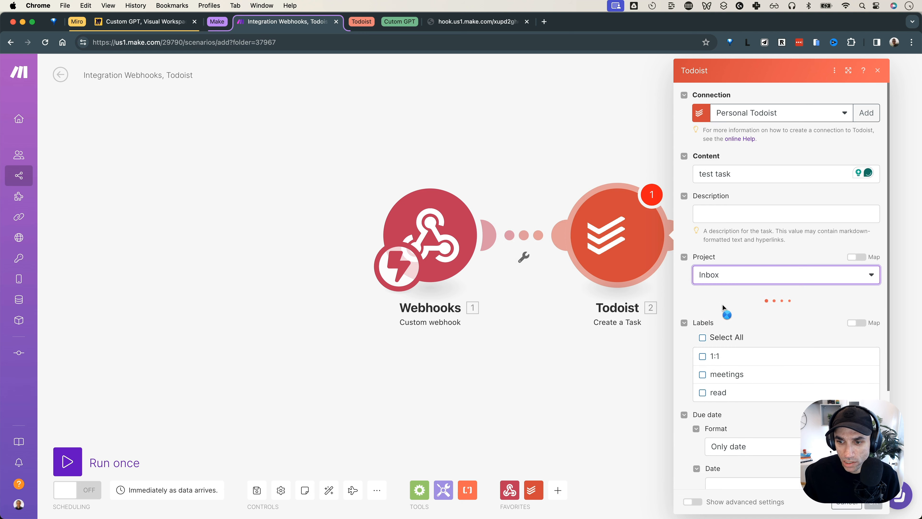
{"action": "scroll", "coordinate": [748, 312], "scroll_direction": "down", "scroll_amount": 4}
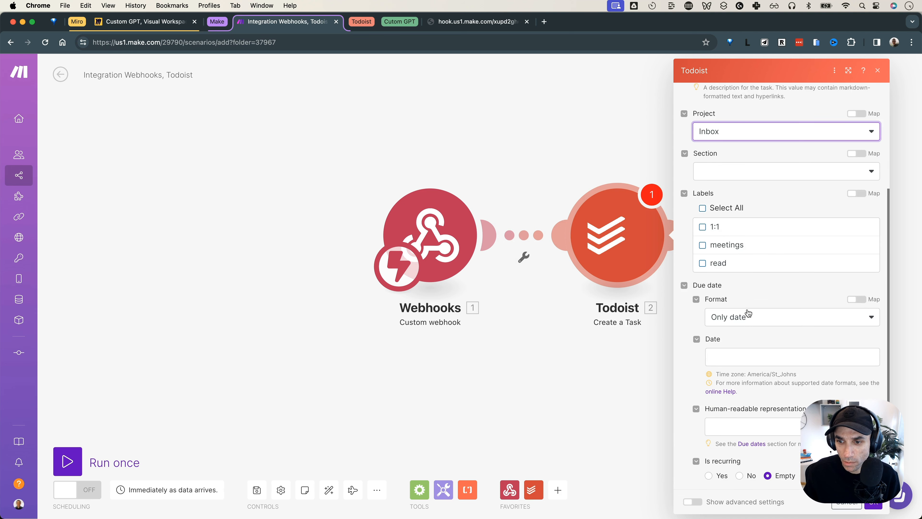
{"action": "left_click", "coordinate": [875, 504]}
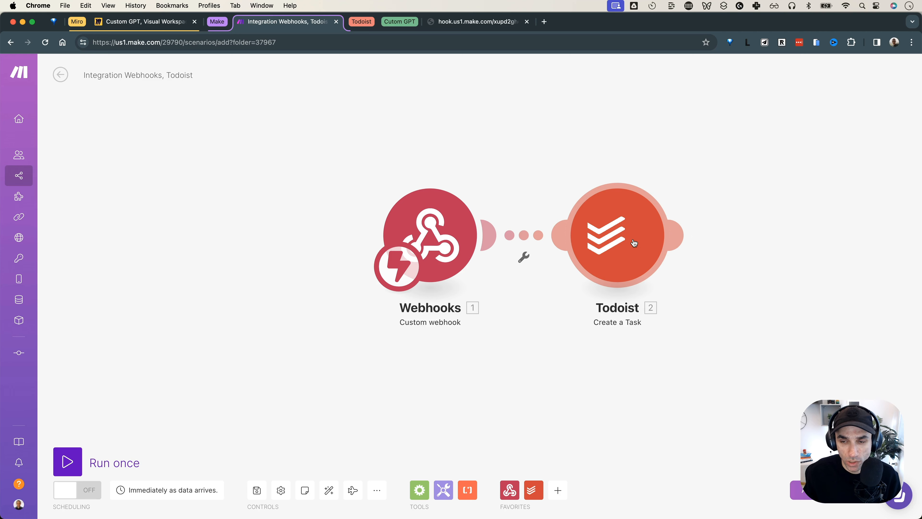
Run only the Todoist module, then find the test task in Todoist's Inbox and complete it
{"action": "right_click", "coordinate": [620, 223]}
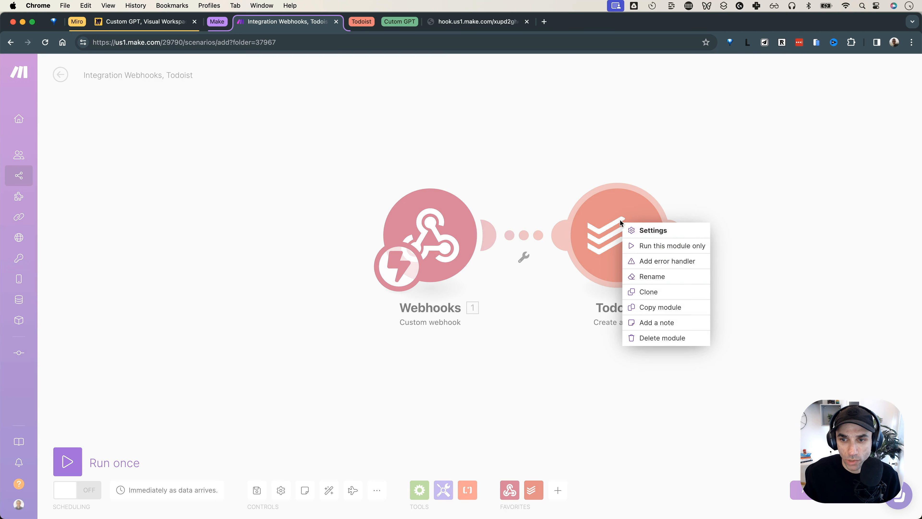
{"action": "left_click", "coordinate": [632, 247]}
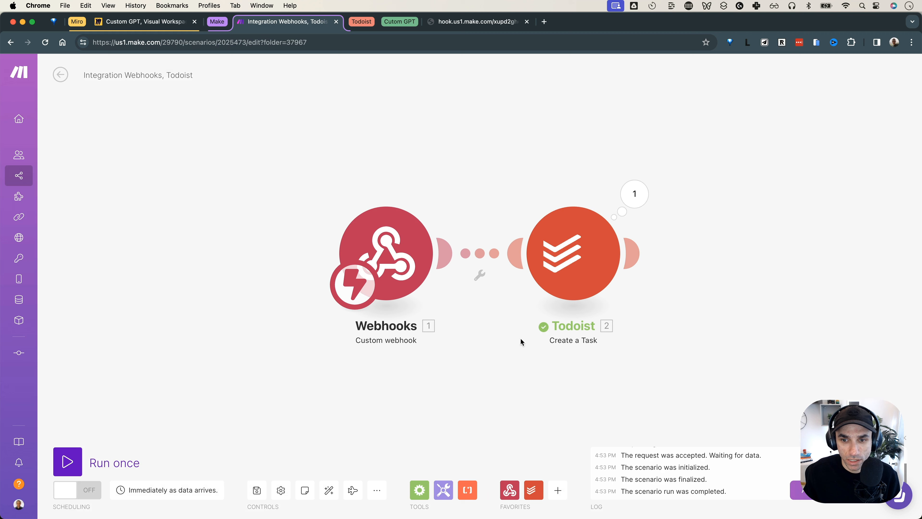
{"action": "left_click", "coordinate": [368, 24]}
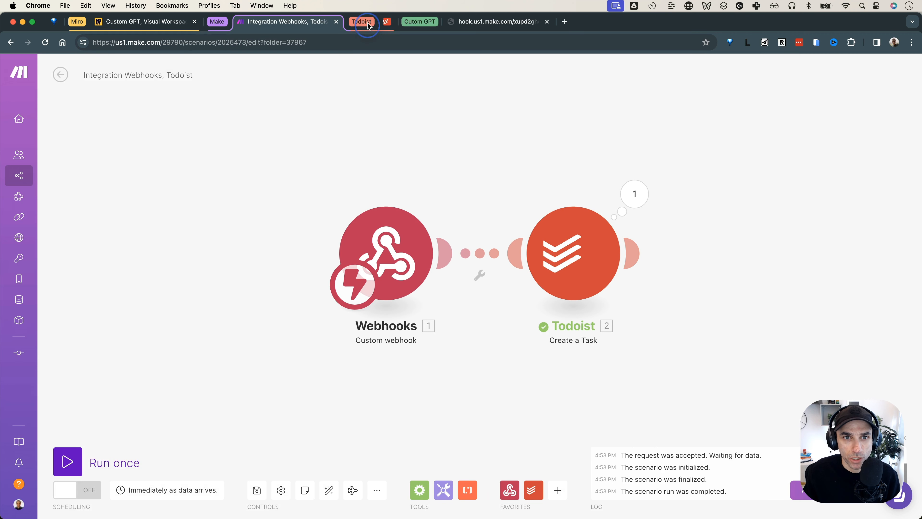
{"action": "left_click", "coordinate": [404, 25]}
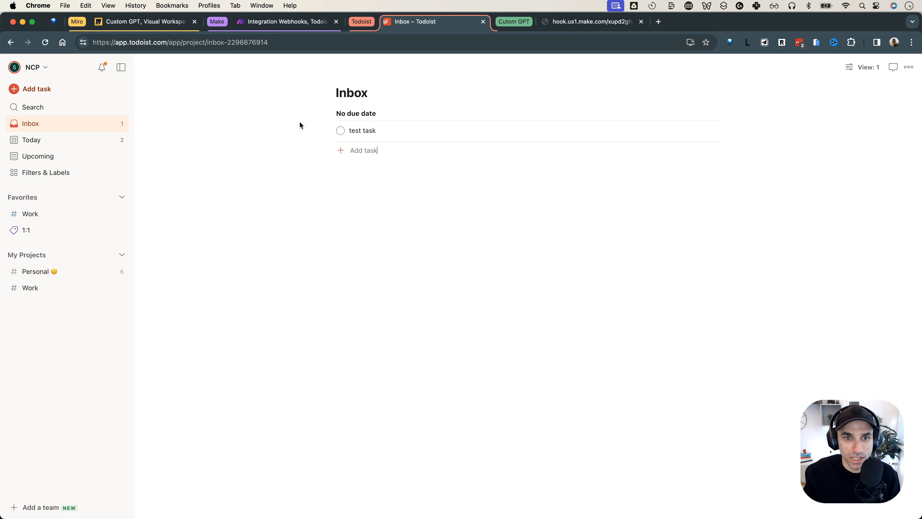
{"action": "left_click", "coordinate": [340, 131]}
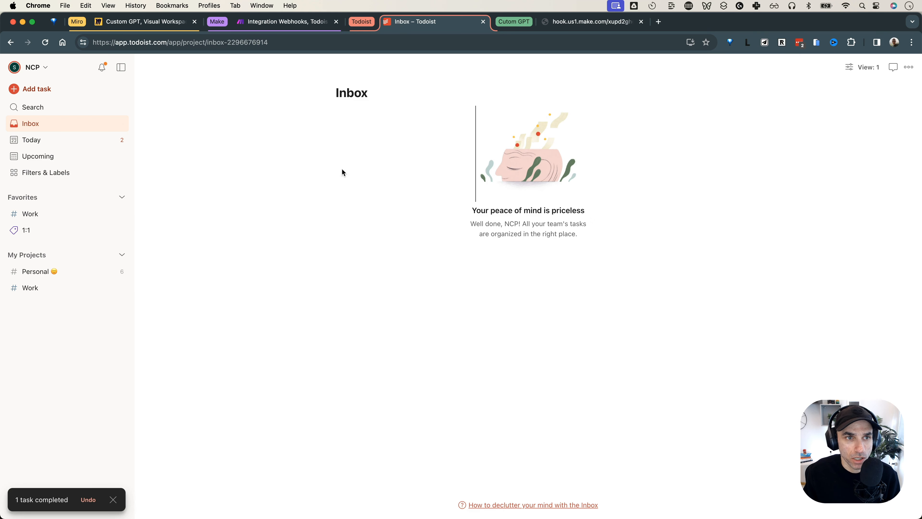
{"action": "key", "text": "ctrl+shift+Tab"}
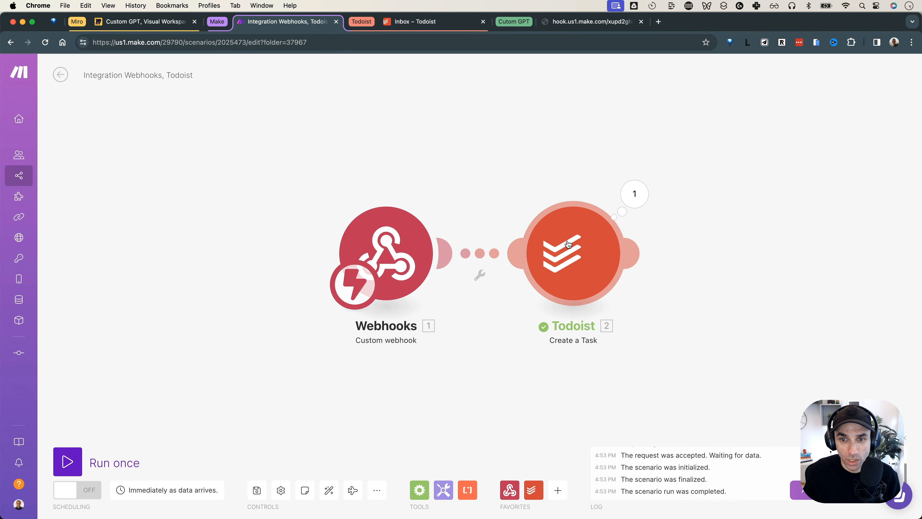
Turn the scenario's scheduling ON
{"action": "left_click_drag", "start_coordinate": [273, 169], "coordinate": [248, 171]}
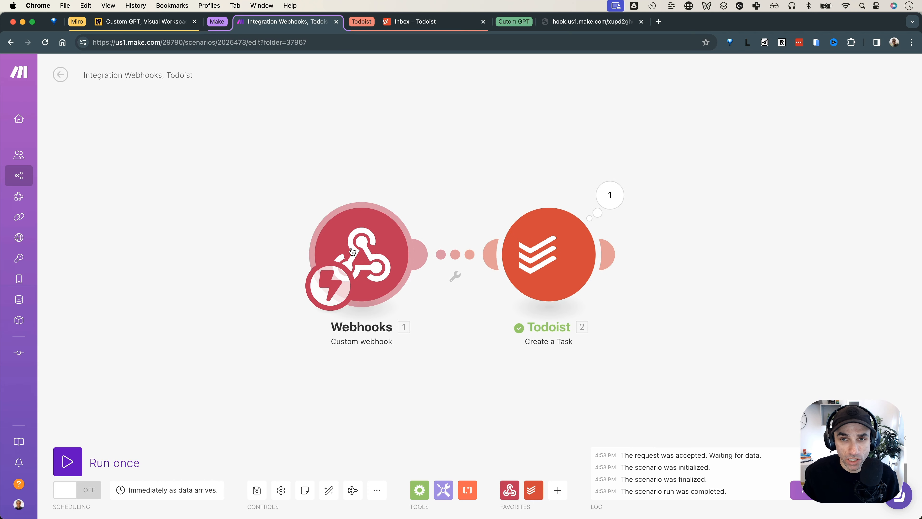
{"action": "left_click", "coordinate": [571, 23]}
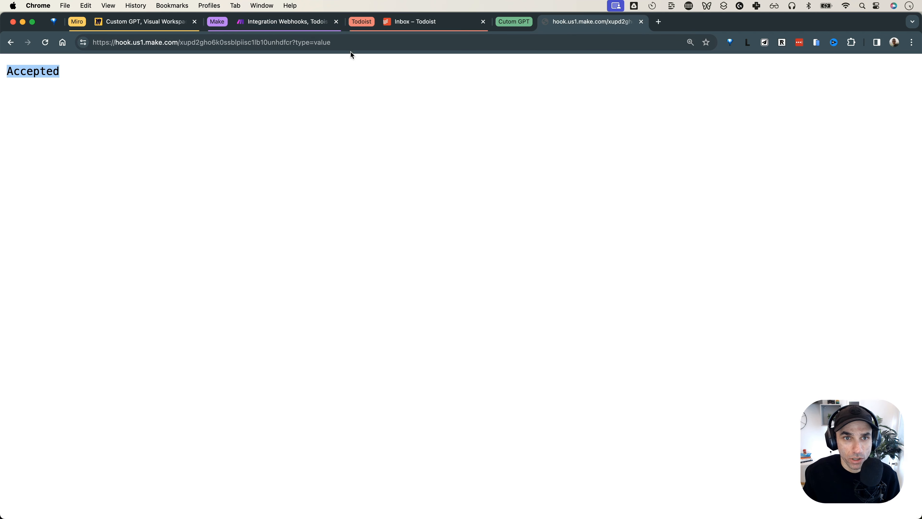
{"action": "left_click", "coordinate": [299, 42]}
{"action": "left_click", "coordinate": [299, 42]}
{"action": "left_click_drag", "start_coordinate": [293, 42], "coordinate": [366, 41]}
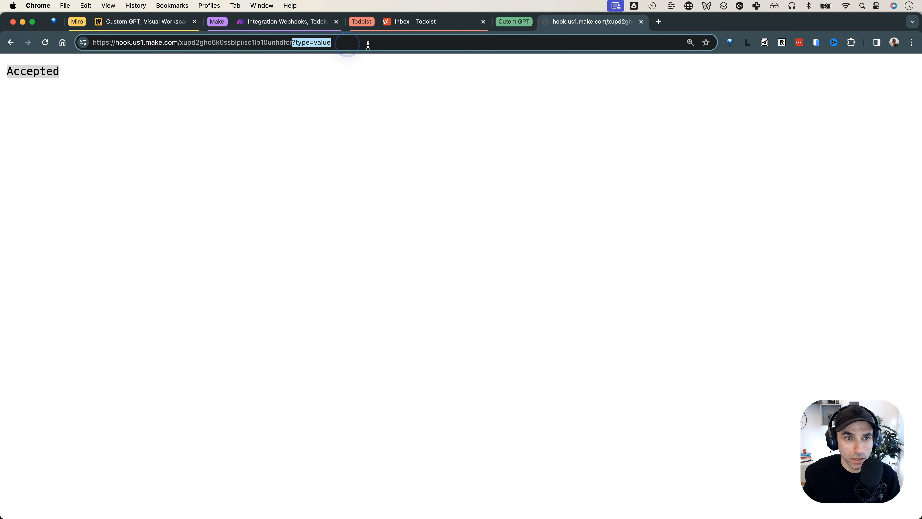
{"action": "left_click", "coordinate": [309, 22]}
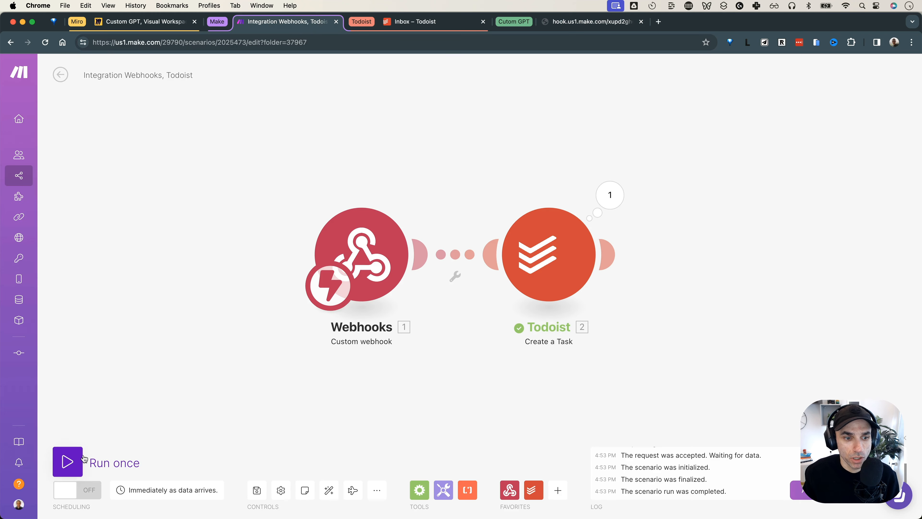
{"action": "left_click", "coordinate": [71, 496]}
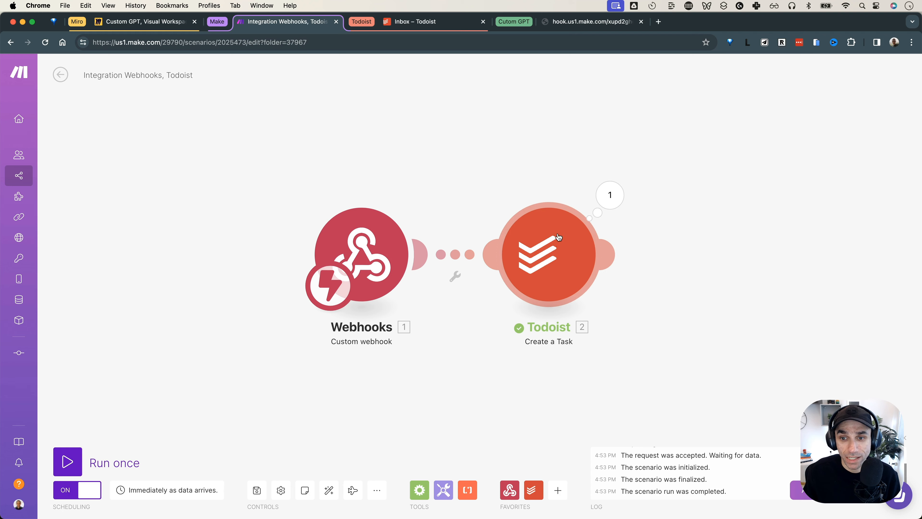
Call the webhook URL without ?type=value, get 'Accepted', and check Todoist's Inbox for the new task
{"action": "left_click", "coordinate": [571, 25]}
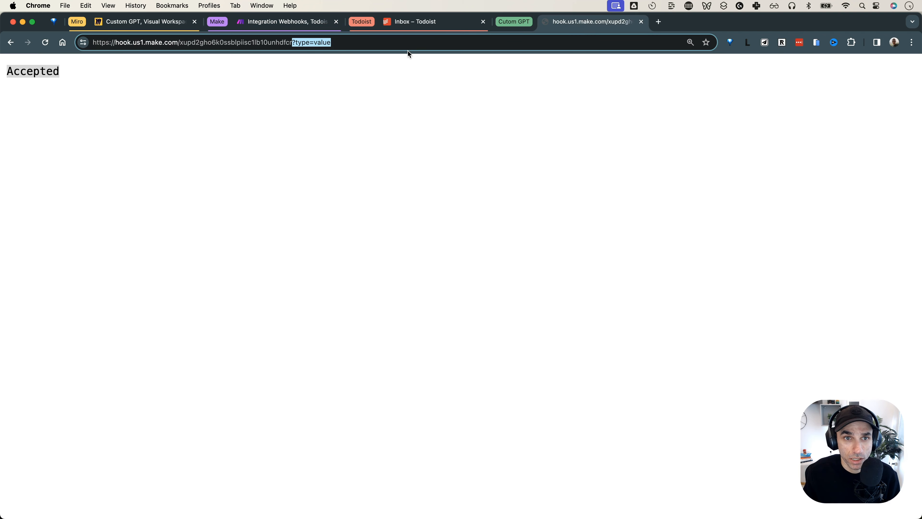
{"action": "left_click", "coordinate": [409, 43]}
{"action": "key", "text": "BackSpace"}
{"action": "key", "text": "BackSpace"}
{"action": "key", "text": "BackSpace"}
{"action": "key", "text": "BackSpace"}
{"action": "key", "text": "BackSpace"}
{"action": "key", "text": "BackSpace"}
{"action": "key", "text": "BackSpace"}
{"action": "key", "text": "BackSpace"}
{"action": "key", "text": "BackSpace"}
{"action": "key", "text": "BackSpace"}
{"action": "key", "text": "BackSpace"}
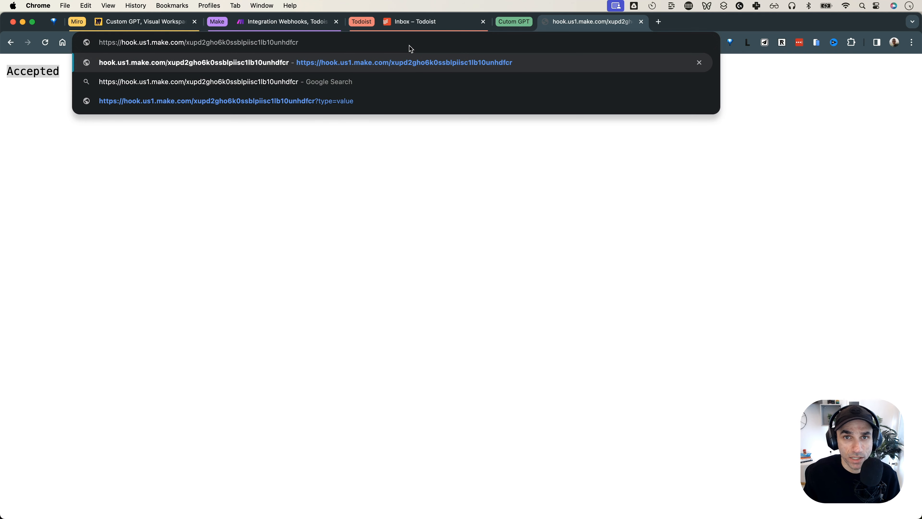
{"action": "key", "text": "Return"}
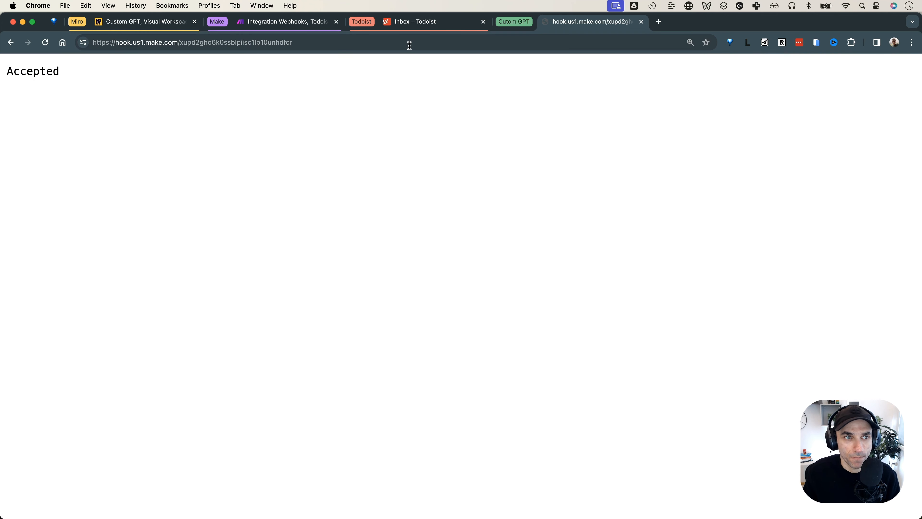
{"action": "double_click", "coordinate": [21, 72]}
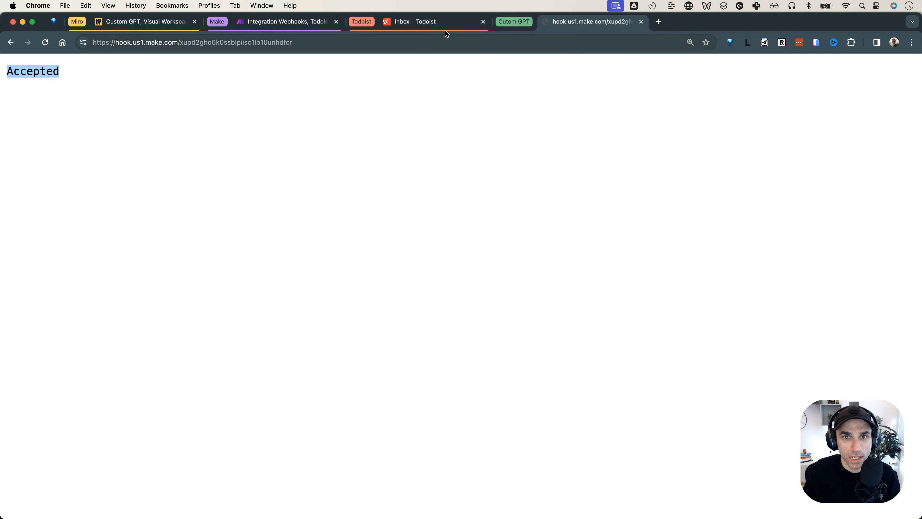
{"action": "left_click", "coordinate": [439, 21]}
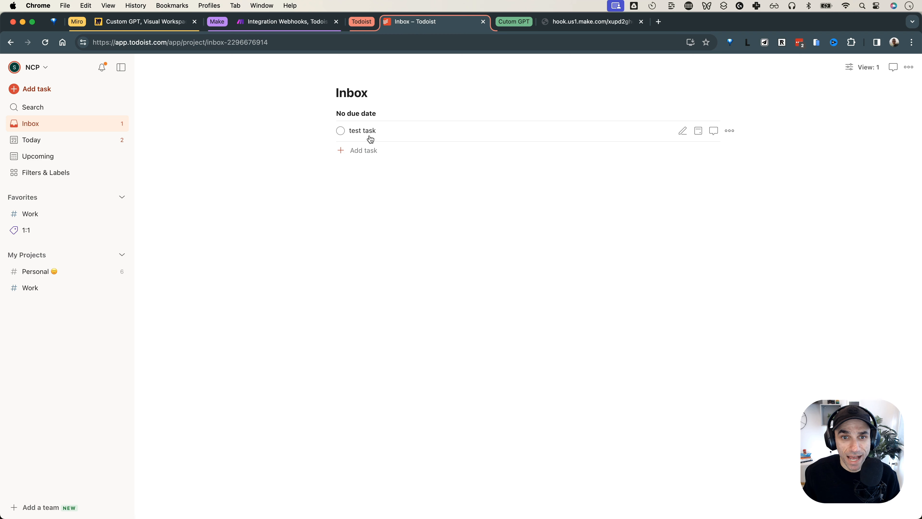
{"action": "left_click", "coordinate": [574, 21]}
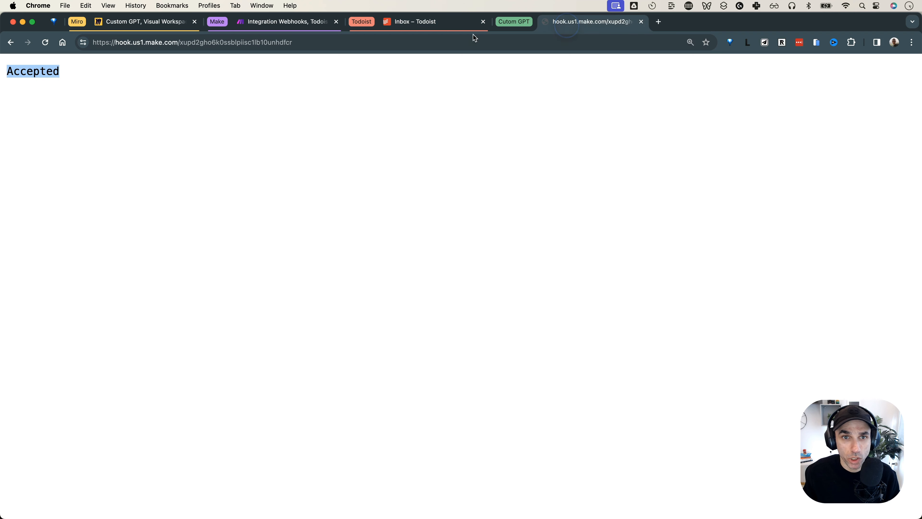
{"action": "double_click", "coordinate": [15, 79]}
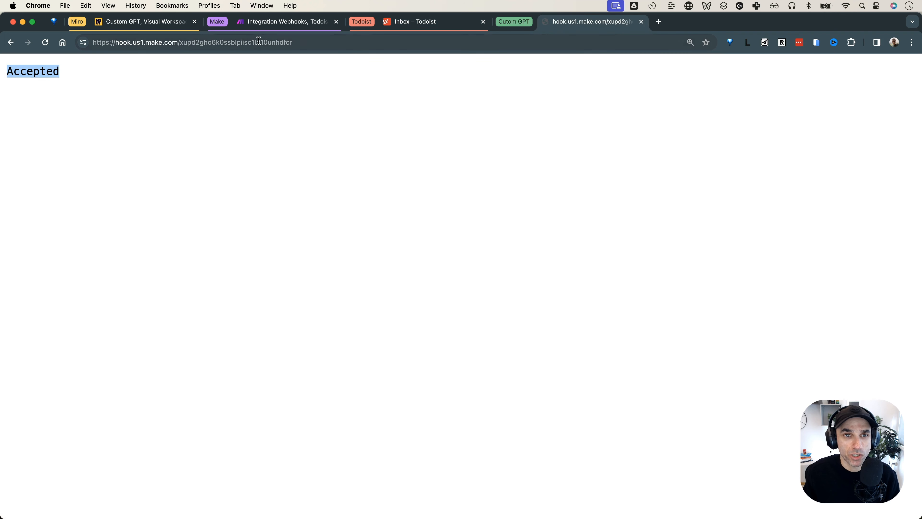
{"action": "left_click", "coordinate": [268, 30]}
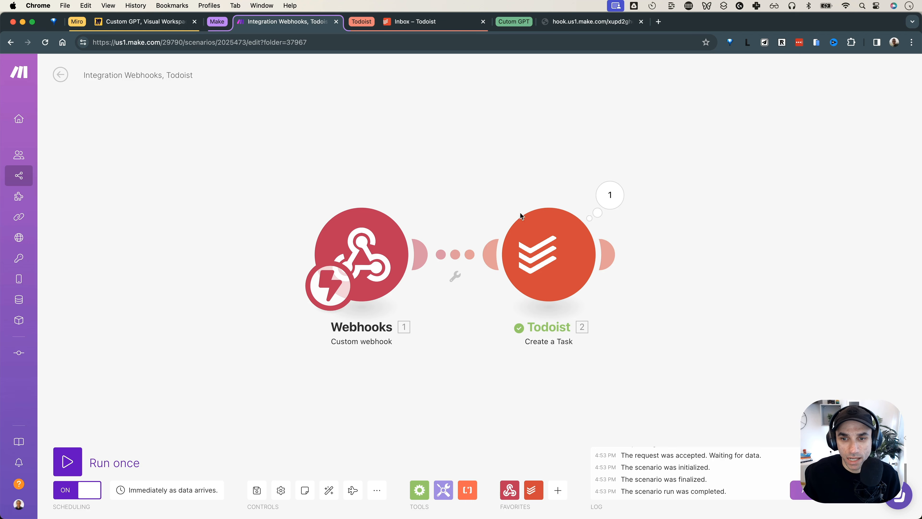
Inspect the Todoist module's 'test task' content and Inbox project, close it, and switch to Miro
{"action": "left_click", "coordinate": [527, 244]}
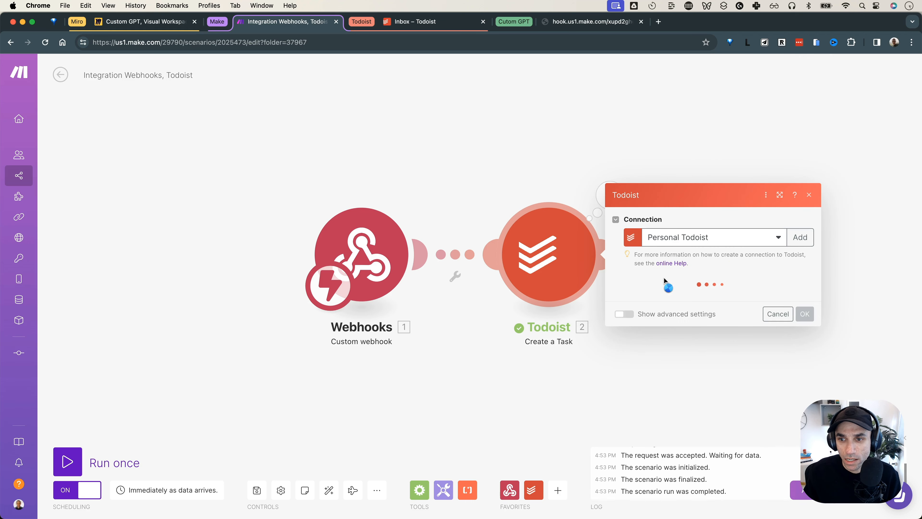
{"action": "left_click", "coordinate": [670, 172]}
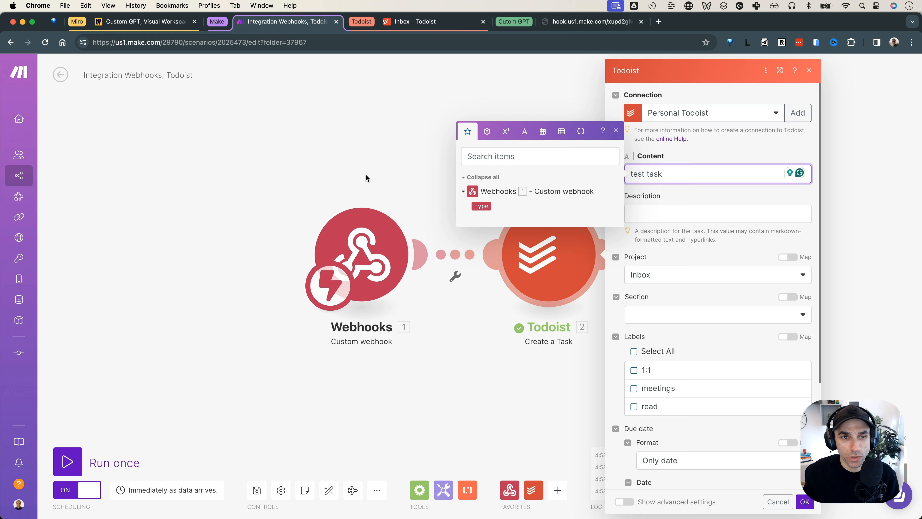
{"action": "left_click", "coordinate": [344, 140]}
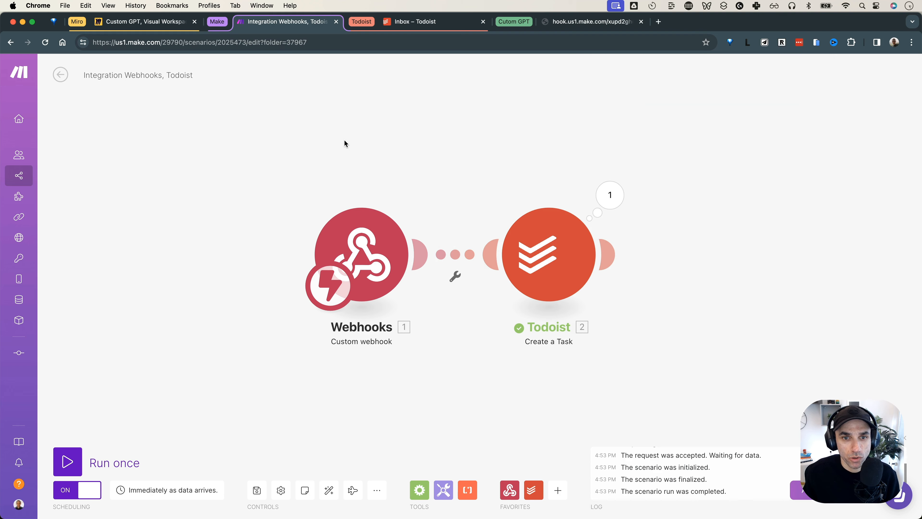
{"action": "left_click", "coordinate": [170, 22]}
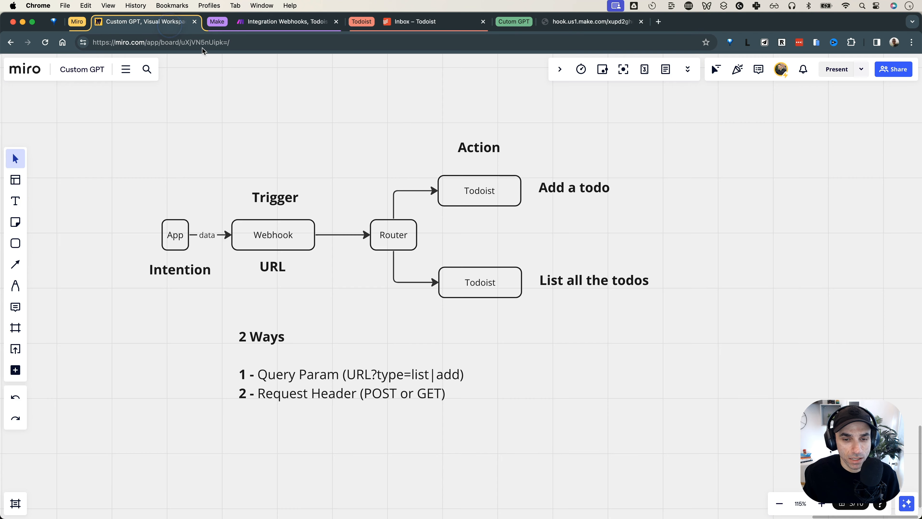
Extend the Miro example to URL?type=list|add&task=task description and widen the box to fit one line
{"action": "triple_click", "coordinate": [382, 375]}
{"action": "left_click", "coordinate": [459, 374]}
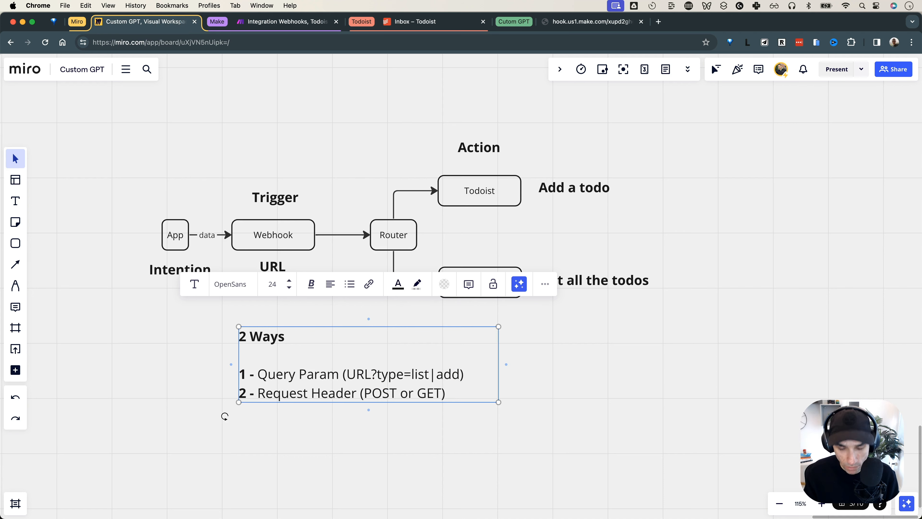
{"action": "type", "text": "&"}
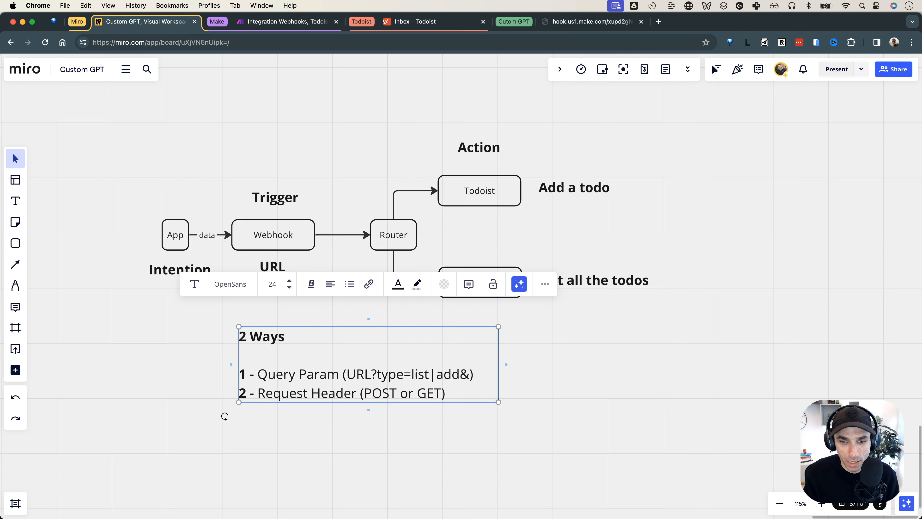
{"action": "type", "text": "task"}
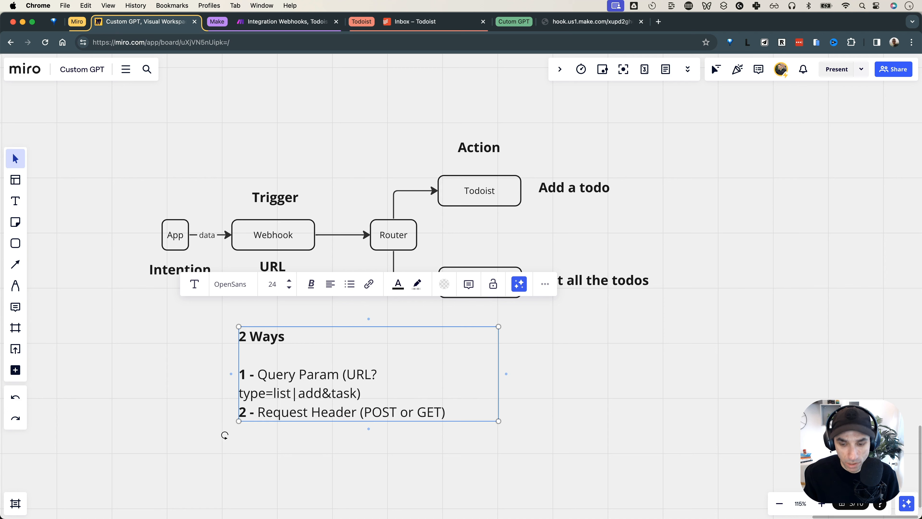
{"action": "type", "text": "=task descript"}
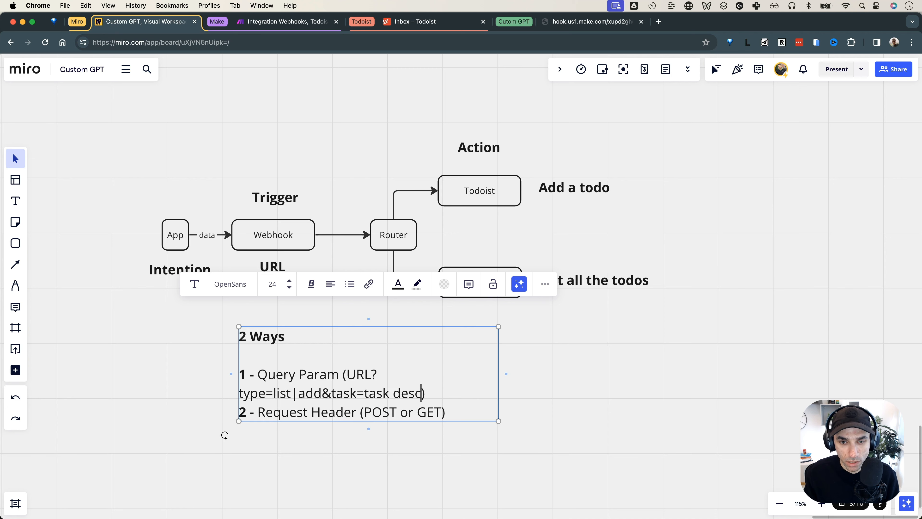
{"action": "type", "text": "ion"}
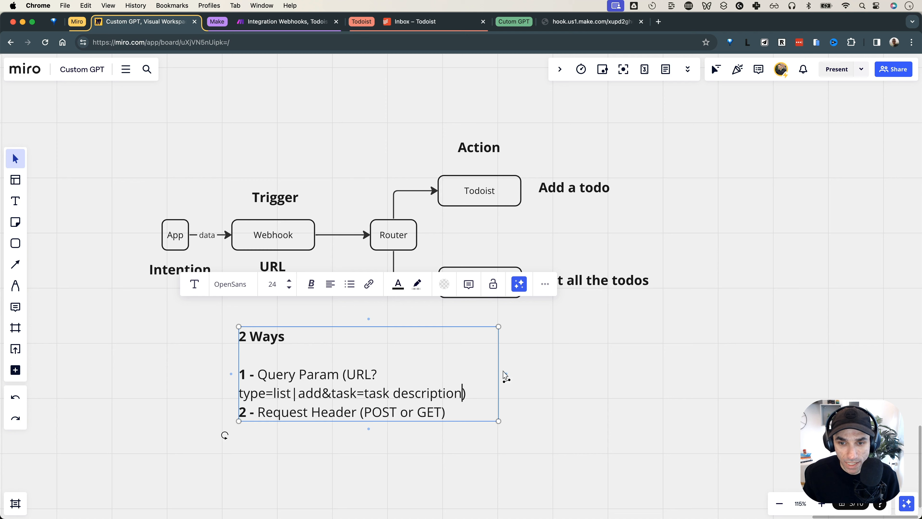
{"action": "left_click_drag", "start_coordinate": [506, 373], "coordinate": [680, 358]}
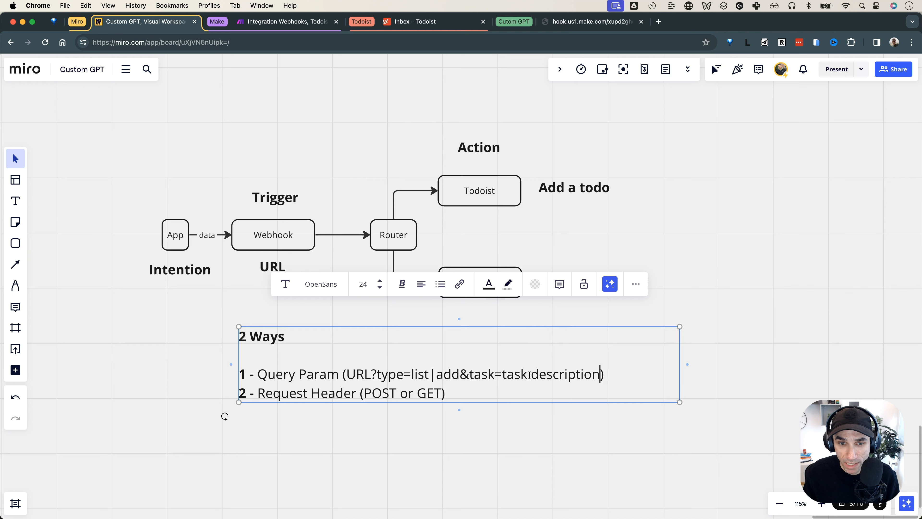
Make the words type and task bold in the query example
{"action": "left_click", "coordinate": [330, 238]}
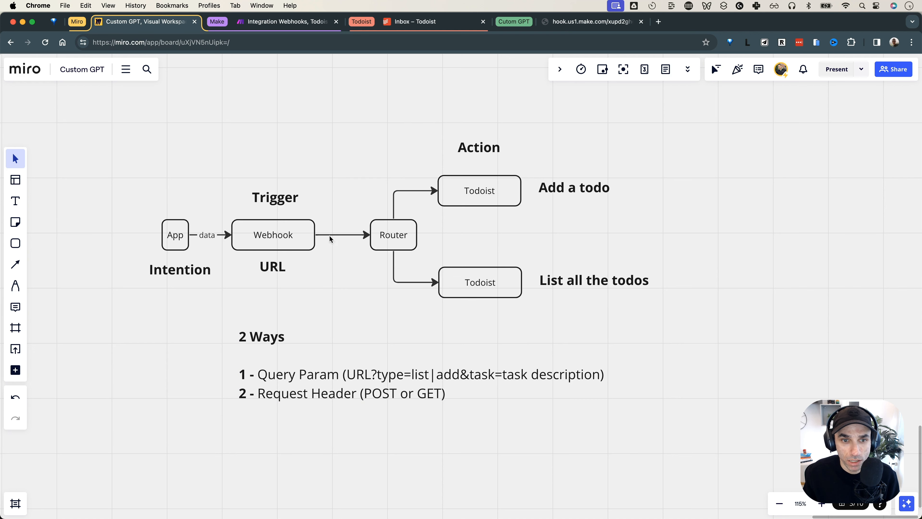
{"action": "left_click", "coordinate": [211, 238]}
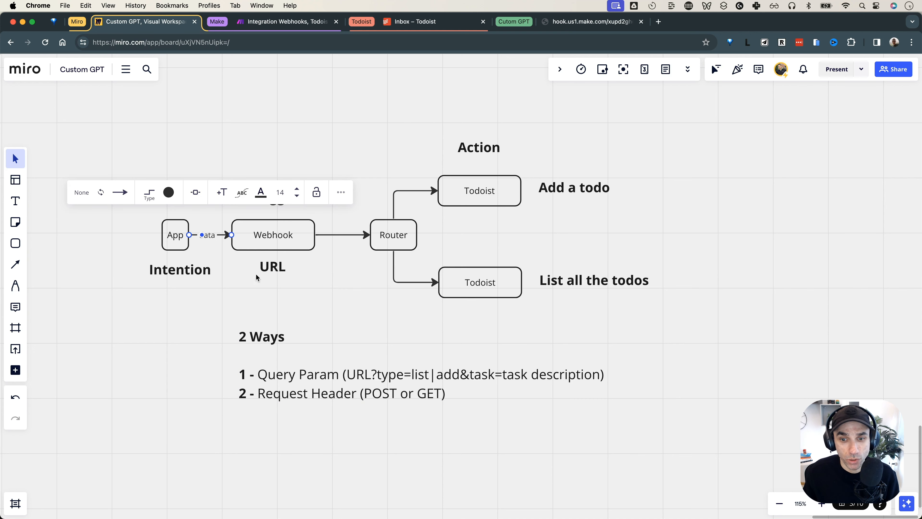
{"action": "left_click", "coordinate": [388, 374]}
{"action": "double_click", "coordinate": [390, 374]}
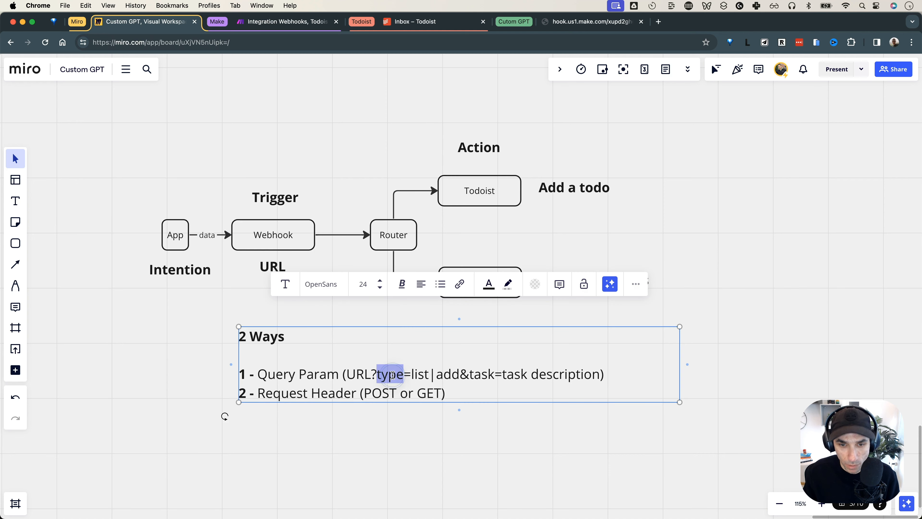
{"action": "key", "text": "super+b"}
{"action": "double_click", "coordinate": [484, 374]}
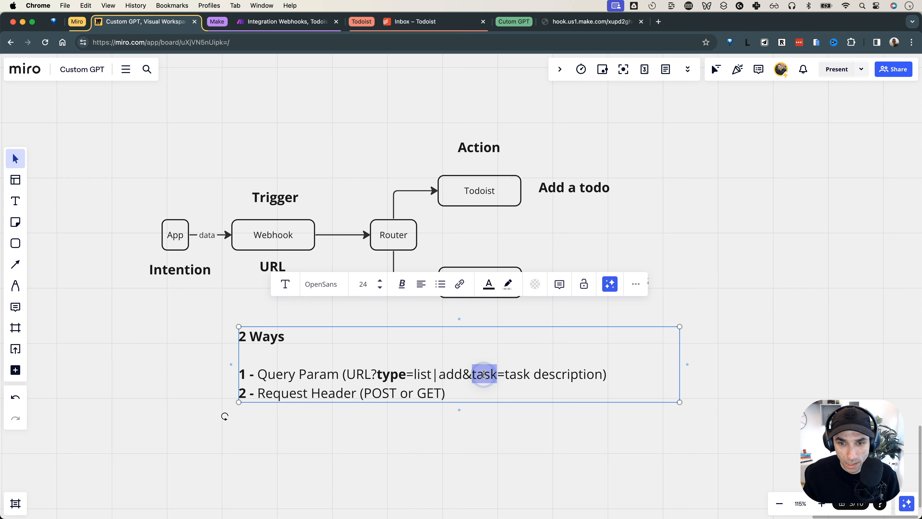
{"action": "key", "text": "super+b"}
{"action": "left_click", "coordinate": [740, 366]}
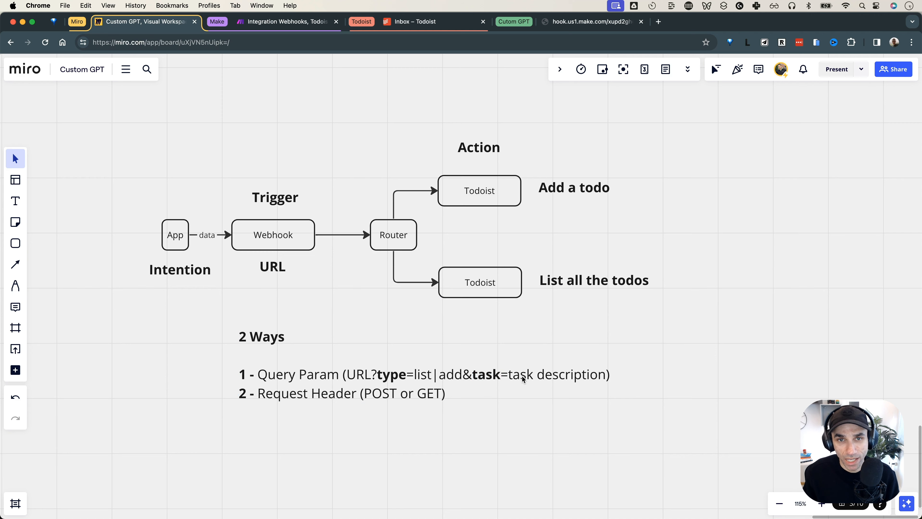
{"action": "left_click", "coordinate": [298, 24]}
Have the webhook redetermine its data structure and call its URL with ?type=value&task=description
{"action": "left_click", "coordinate": [378, 259]}
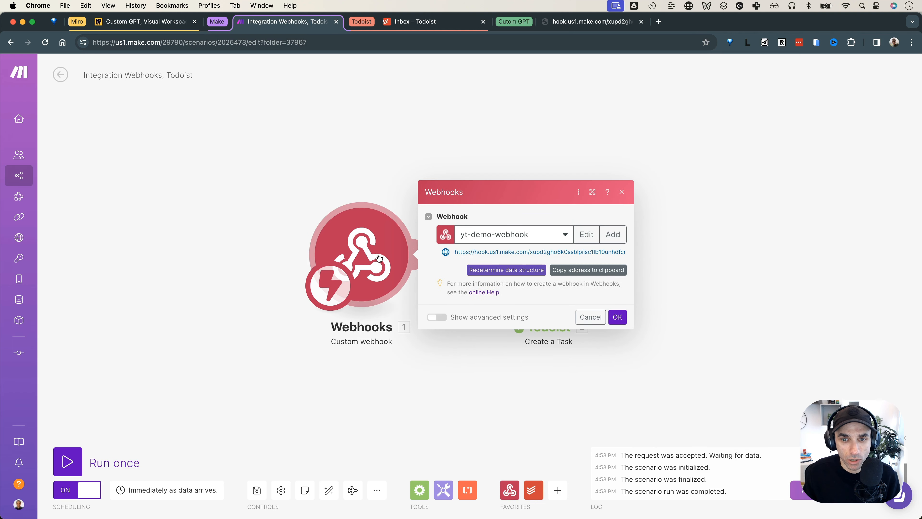
{"action": "left_click", "coordinate": [492, 272]}
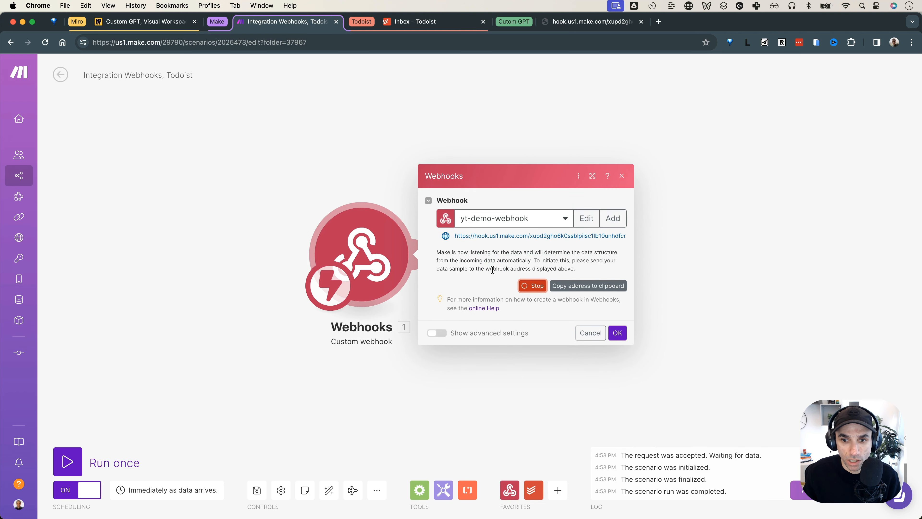
{"action": "left_click", "coordinate": [570, 21]}
{"action": "left_click", "coordinate": [368, 43]}
{"action": "left_click", "coordinate": [368, 44]}
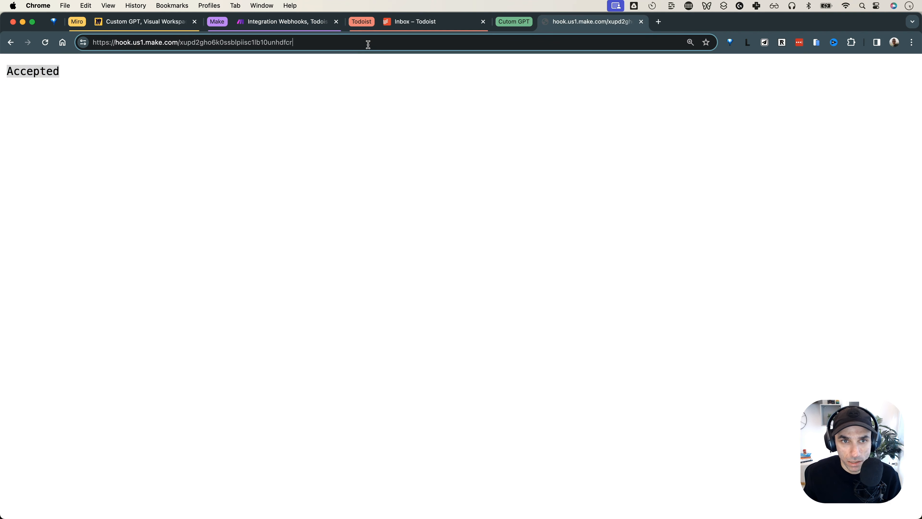
{"action": "type", "text": "?t"}
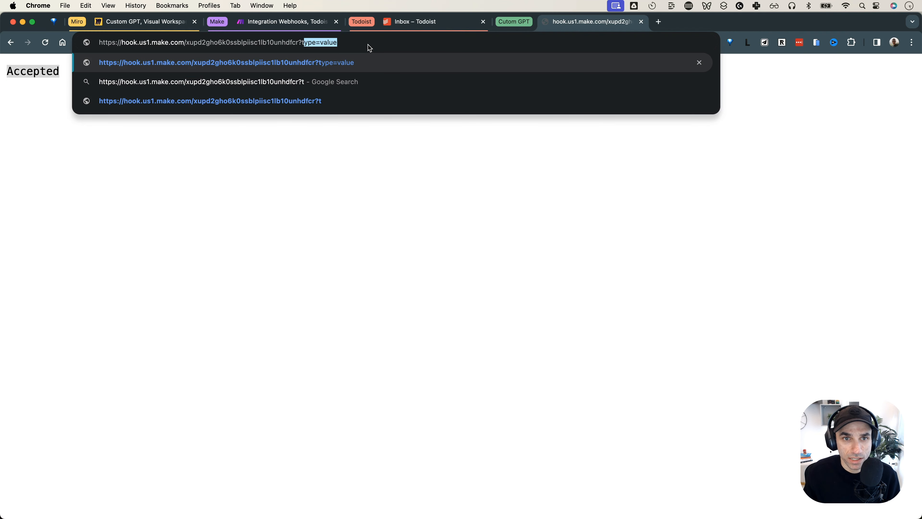
{"action": "key", "text": "Right"}
{"action": "type", "text": "&tas"}
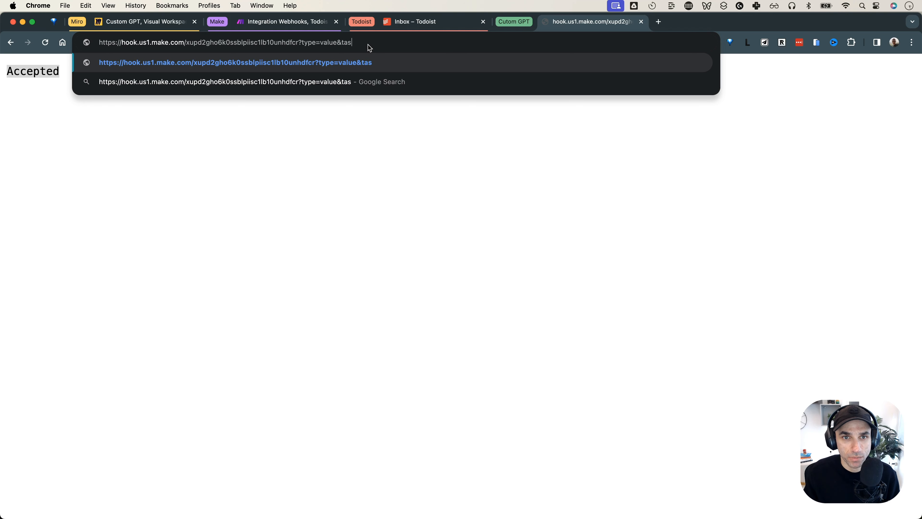
{"action": "type", "text": "k="}
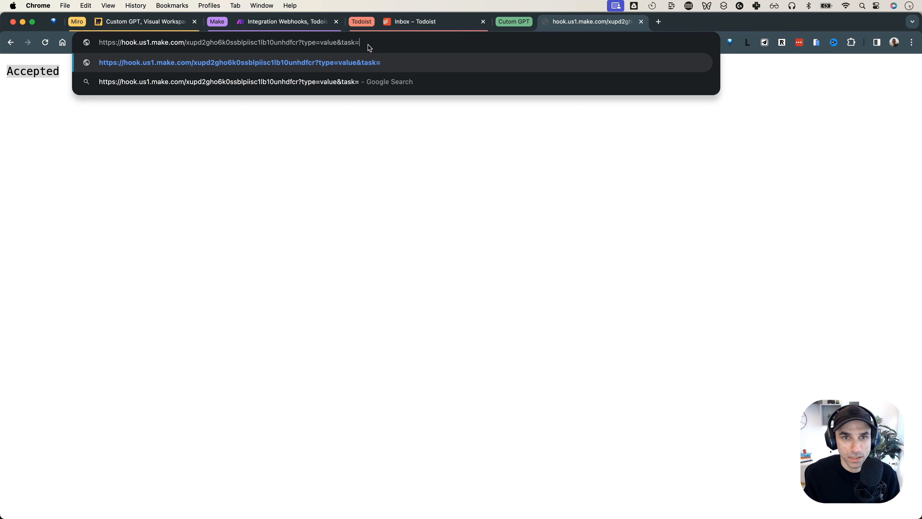
{"action": "type", "text": "description"}
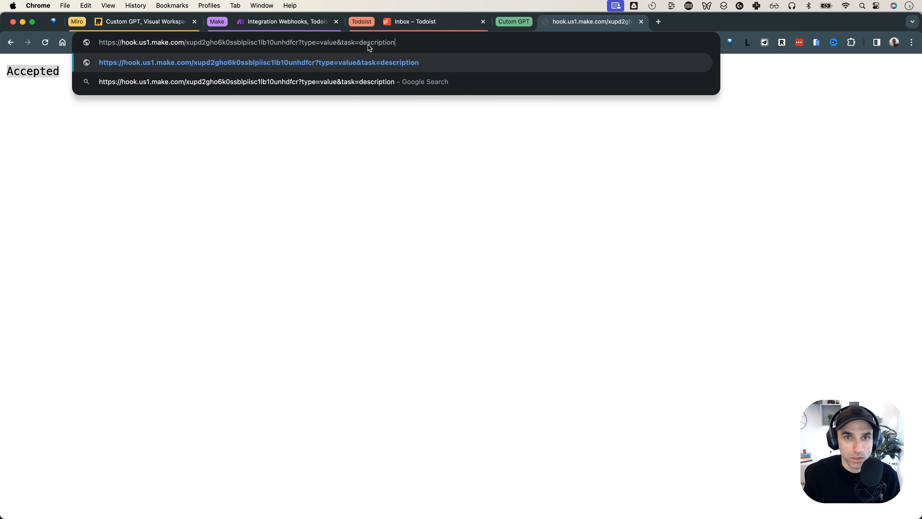
{"action": "key", "text": "Return"}
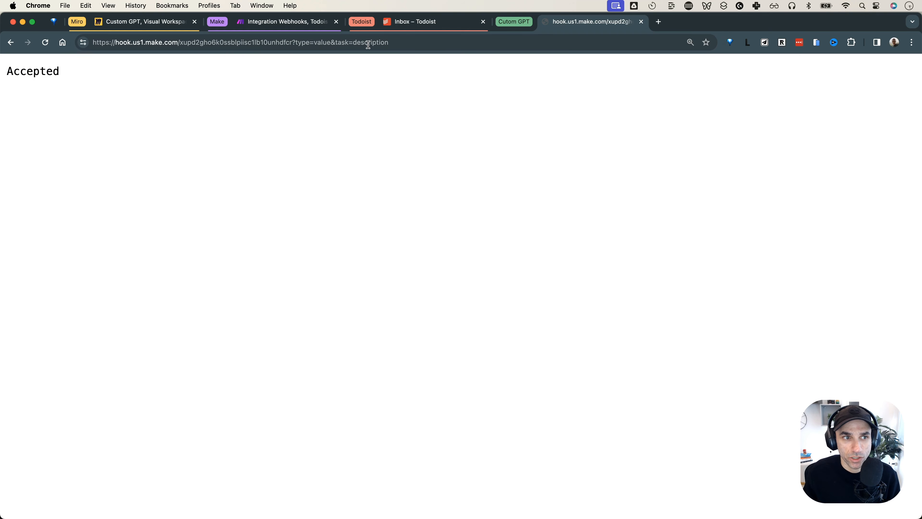
Check the Accepted response and the successfully determined structure, then close the webhook settings
{"action": "double_click", "coordinate": [22, 70]}
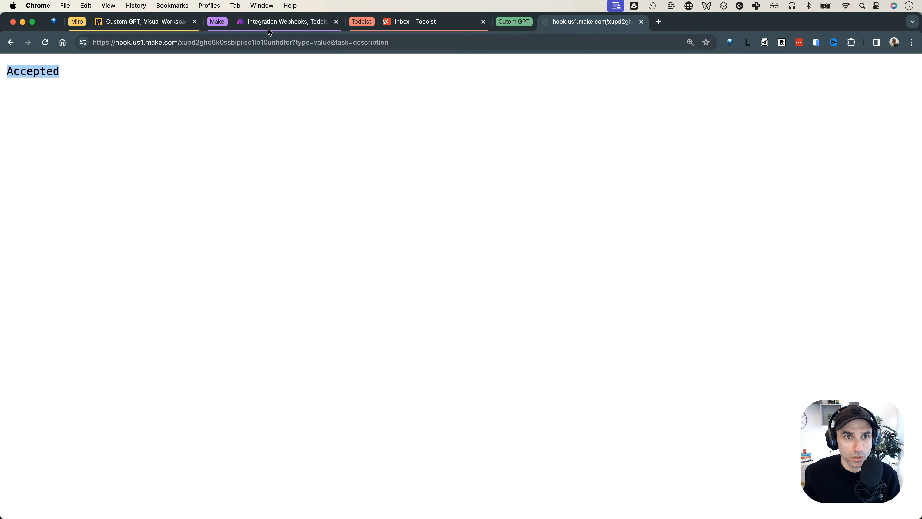
{"action": "left_click", "coordinate": [271, 22]}
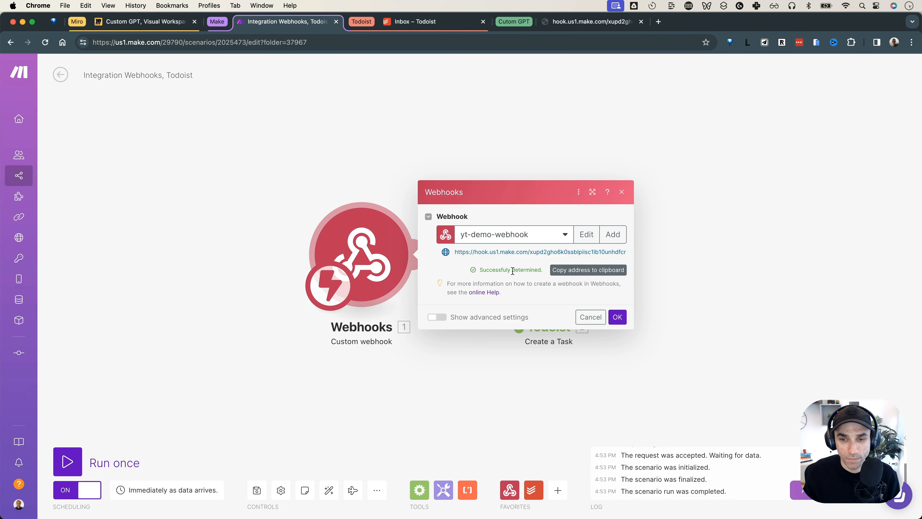
{"action": "left_click_drag", "start_coordinate": [483, 268], "coordinate": [558, 274]}
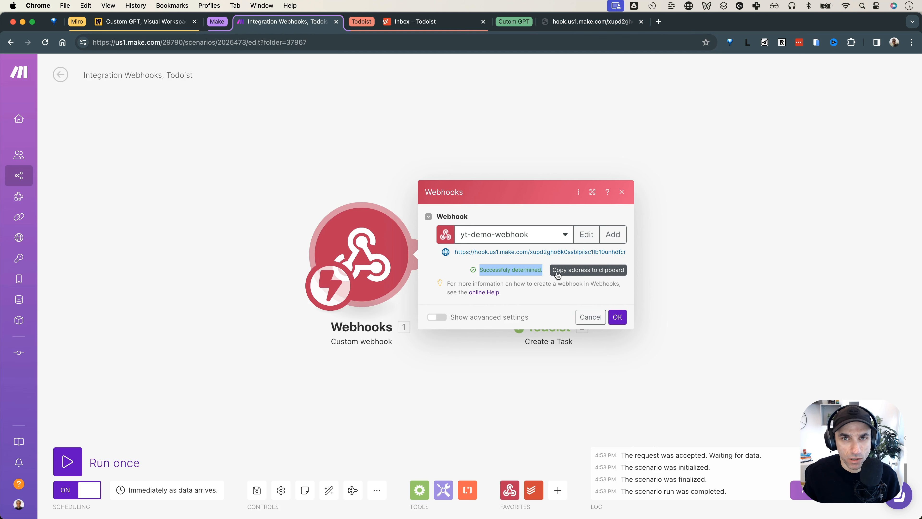
{"action": "left_click", "coordinate": [617, 317]}
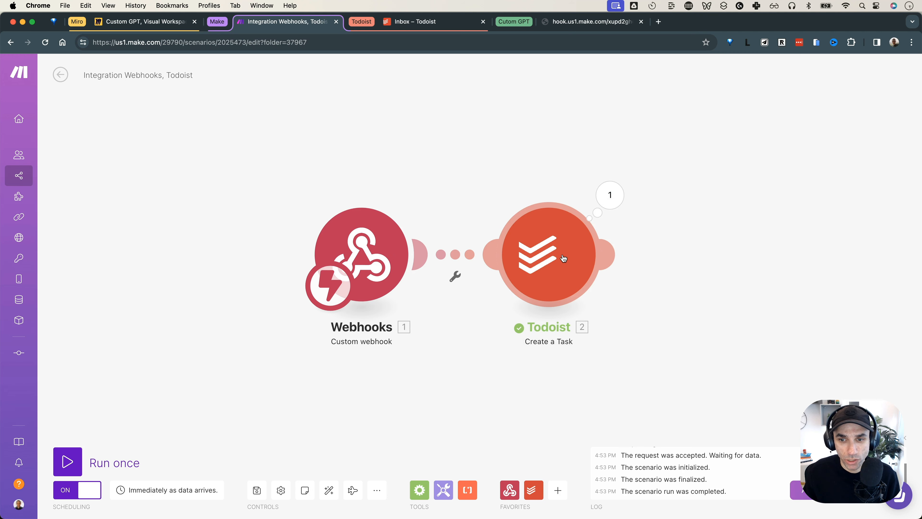
Clear the Create a Task Content field and review the type and task parameters in the webhook URL
{"action": "left_click", "coordinate": [544, 253]}
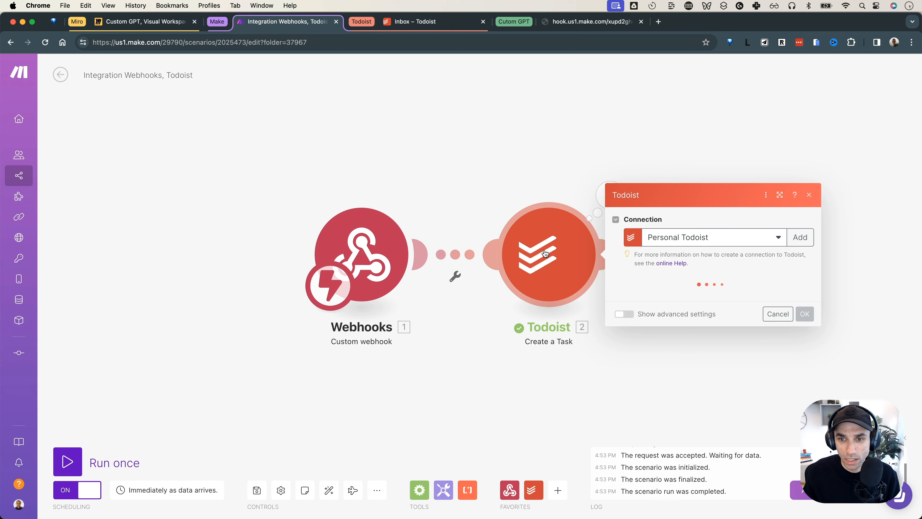
{"action": "left_click", "coordinate": [673, 175]}
{"action": "key", "text": "super+a"}
{"action": "key", "text": "BackSpace"}
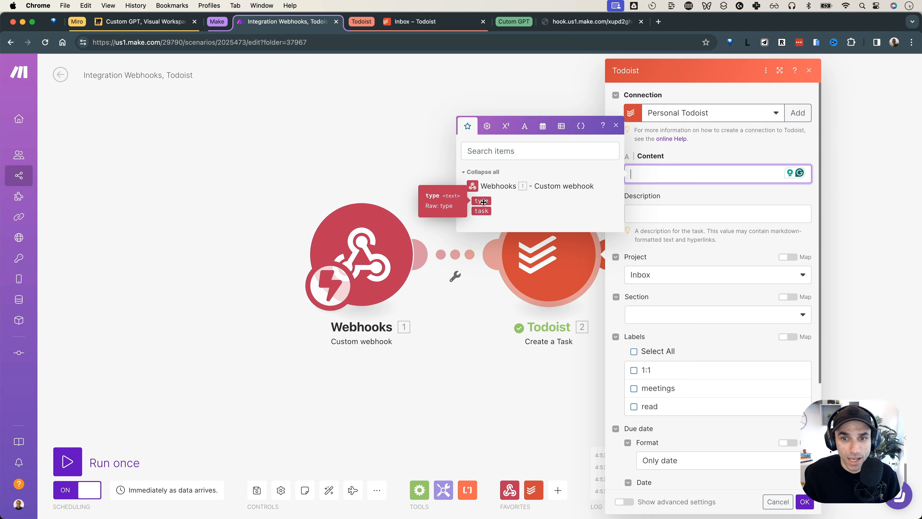
{"action": "left_click", "coordinate": [574, 23]}
{"action": "left_click", "coordinate": [330, 42]}
{"action": "left_click_drag", "start_coordinate": [298, 42], "coordinate": [389, 42]}
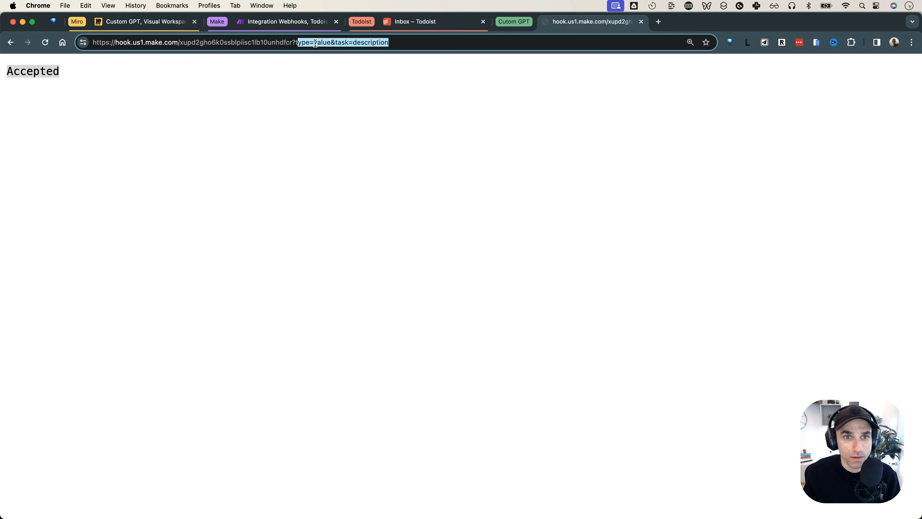
{"action": "left_click", "coordinate": [300, 42]}
{"action": "left_click_drag", "start_coordinate": [295, 42], "coordinate": [399, 41]}
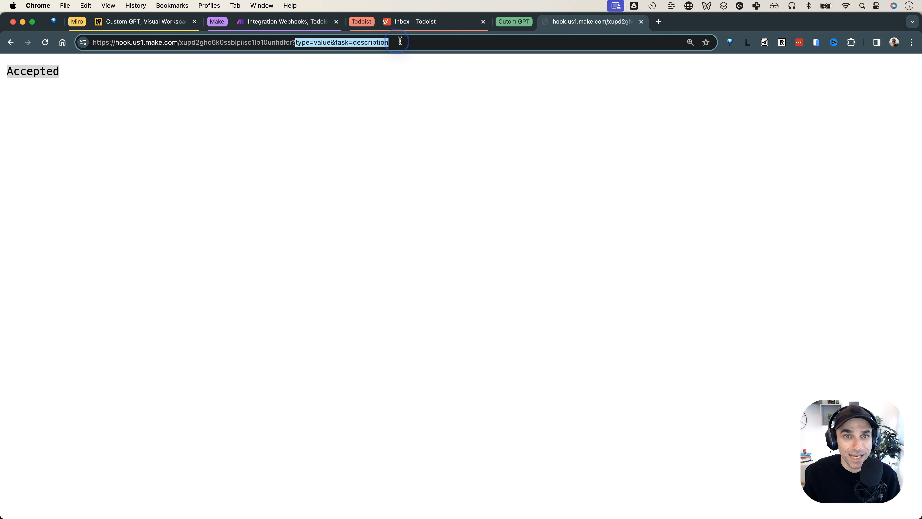
{"action": "double_click", "coordinate": [302, 43]}
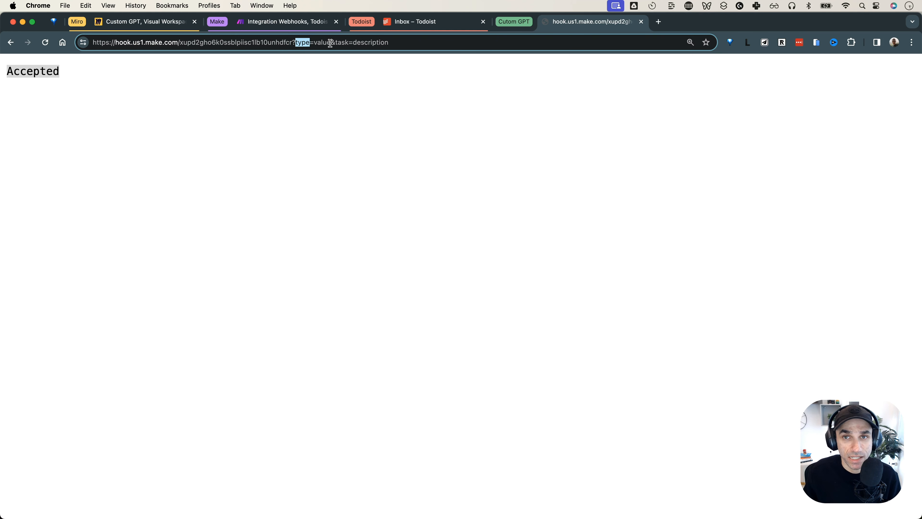
Map the webhook's task value into the Create a Task Content field
{"action": "left_click", "coordinate": [315, 26]}
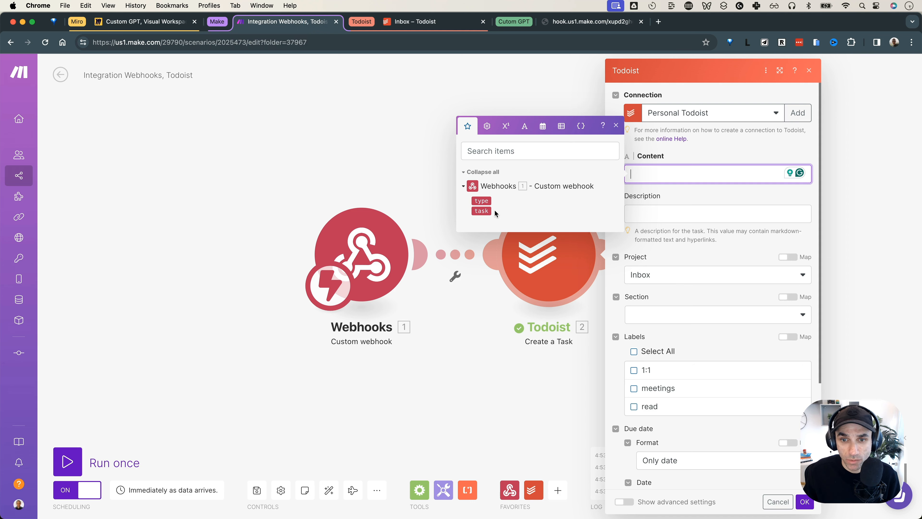
{"action": "left_click", "coordinate": [482, 211]}
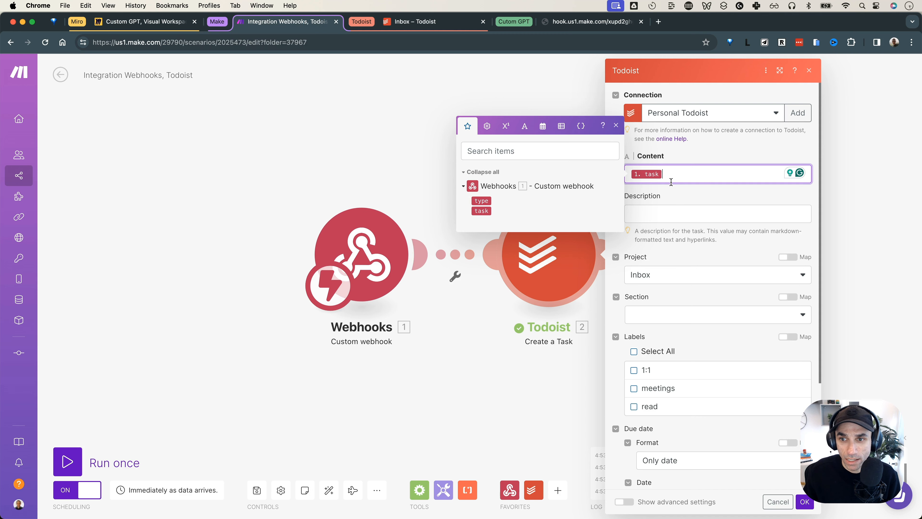
{"action": "left_click", "coordinate": [691, 157]}
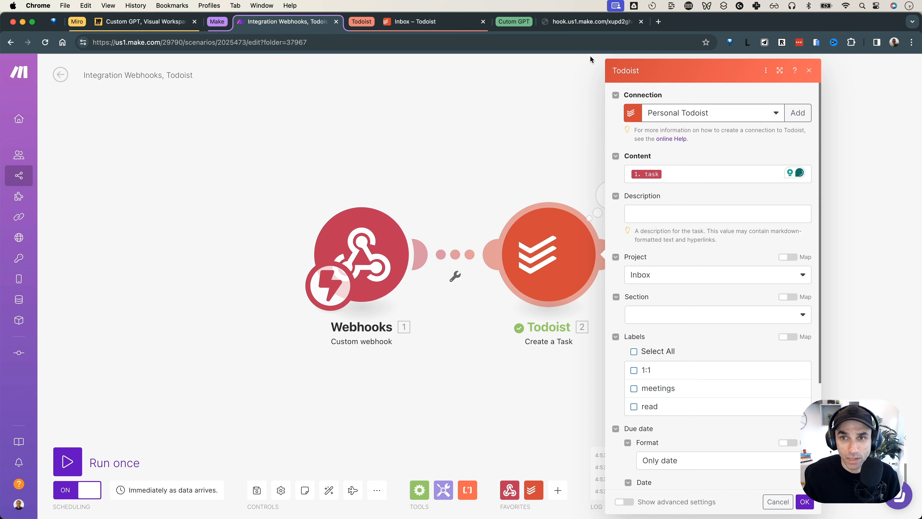
{"action": "left_click", "coordinate": [590, 21]}
{"action": "double_click", "coordinate": [370, 43]}
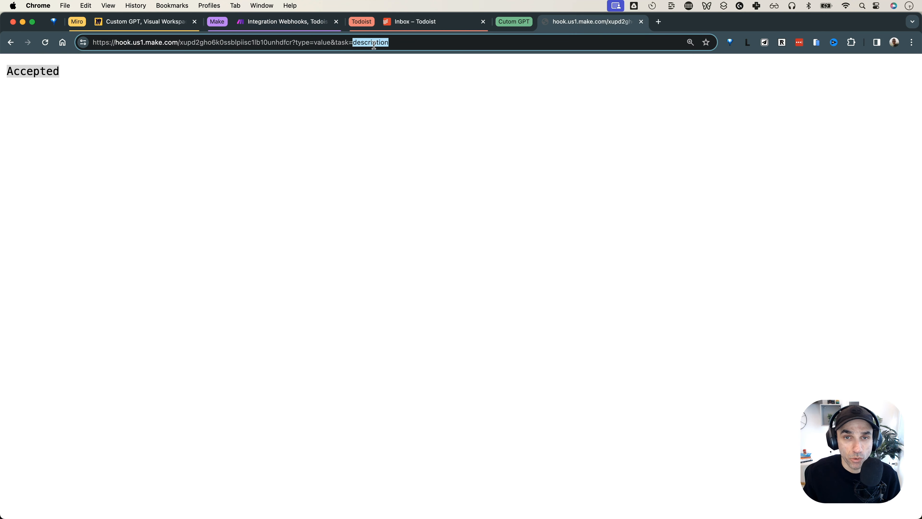
Confirm the Create a Task module settings and save the scenario
{"action": "left_click", "coordinate": [403, 23]}
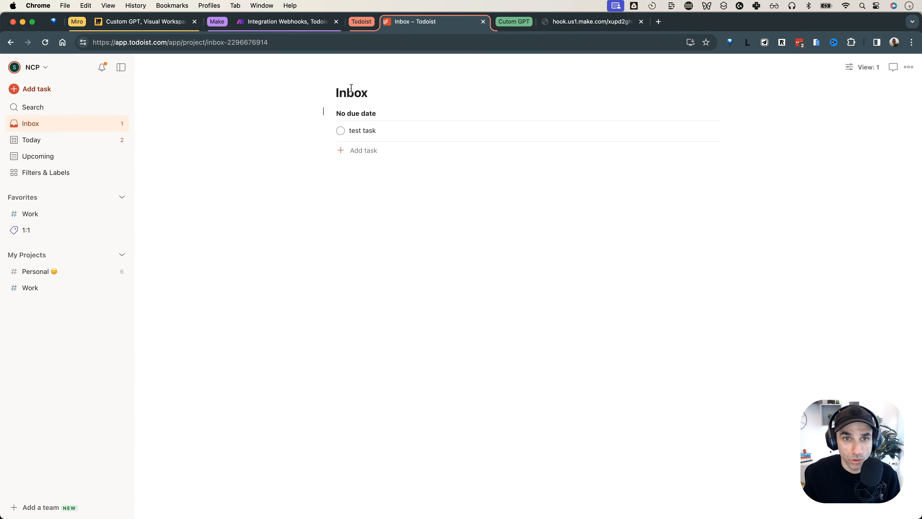
{"action": "left_click", "coordinate": [291, 23]}
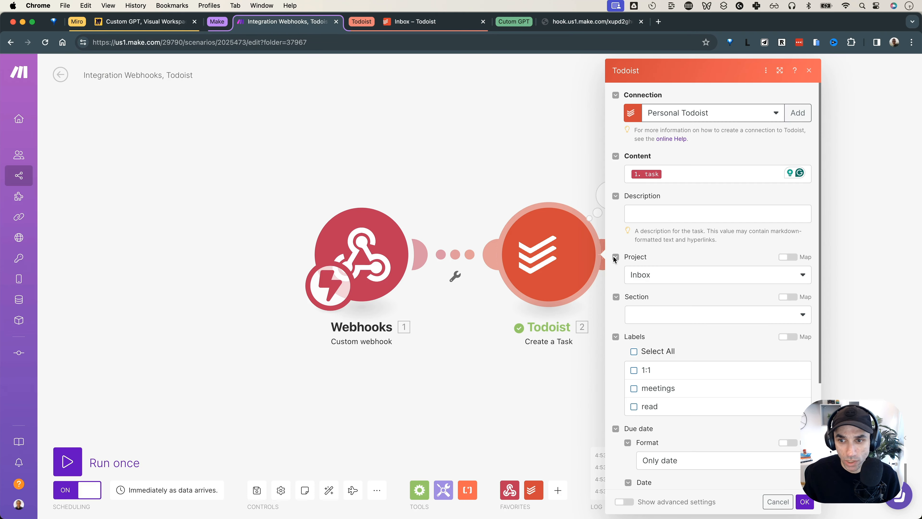
{"action": "left_click", "coordinate": [804, 501]}
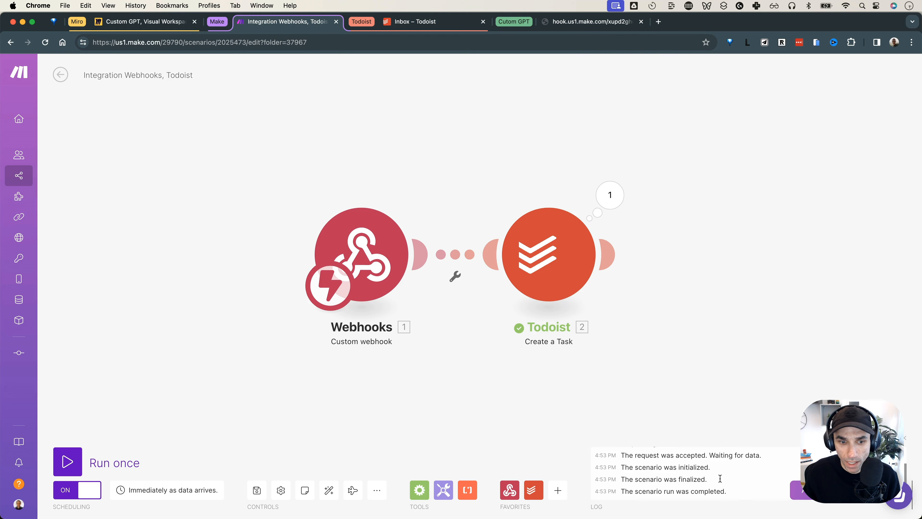
{"action": "left_click", "coordinate": [256, 490]}
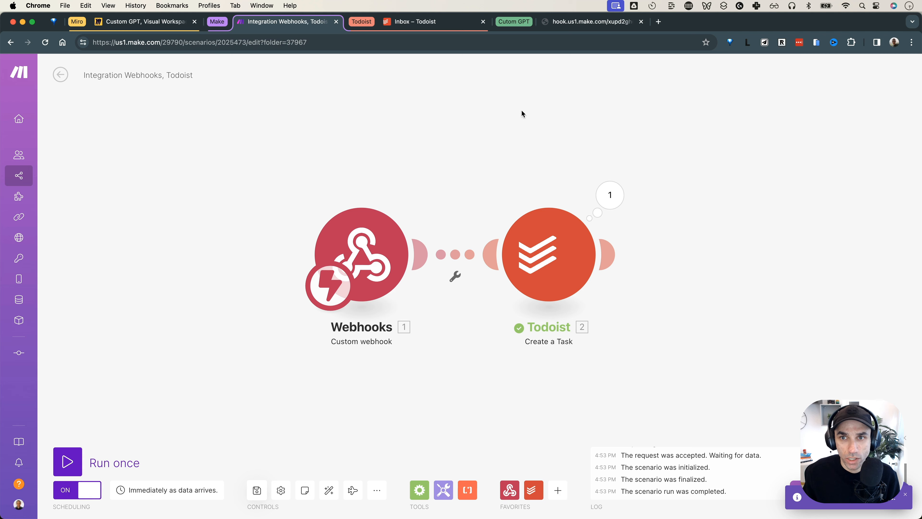
Call the webhook with task=this is coming from the browser and check the Todoist Inbox for it
{"action": "left_click", "coordinate": [568, 21]}
{"action": "left_click", "coordinate": [376, 43]}
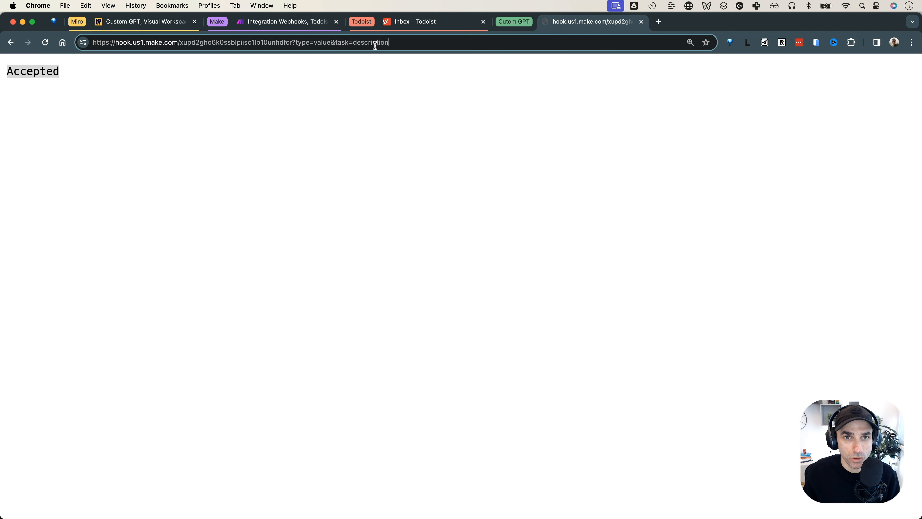
{"action": "left_click", "coordinate": [375, 42]}
{"action": "double_click", "coordinate": [376, 42]}
{"action": "type", "text": "this "}
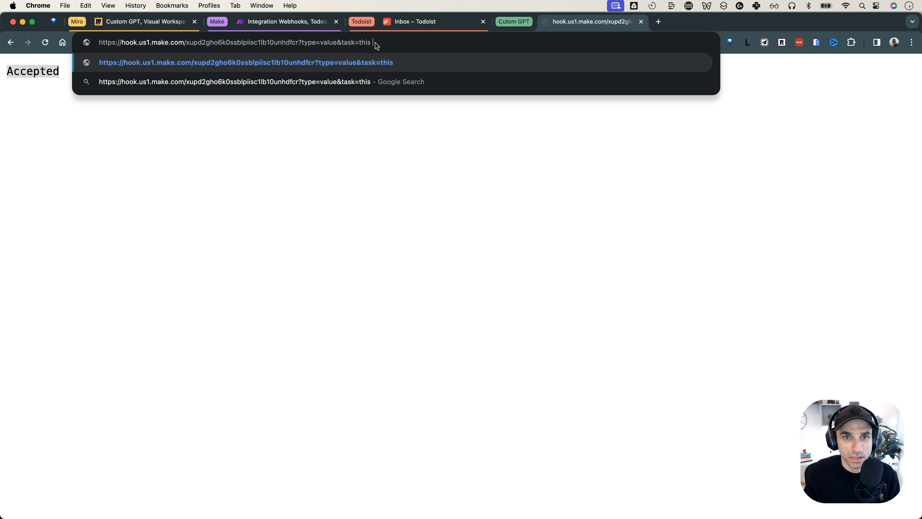
{"action": "type", "text": "is coming from the "}
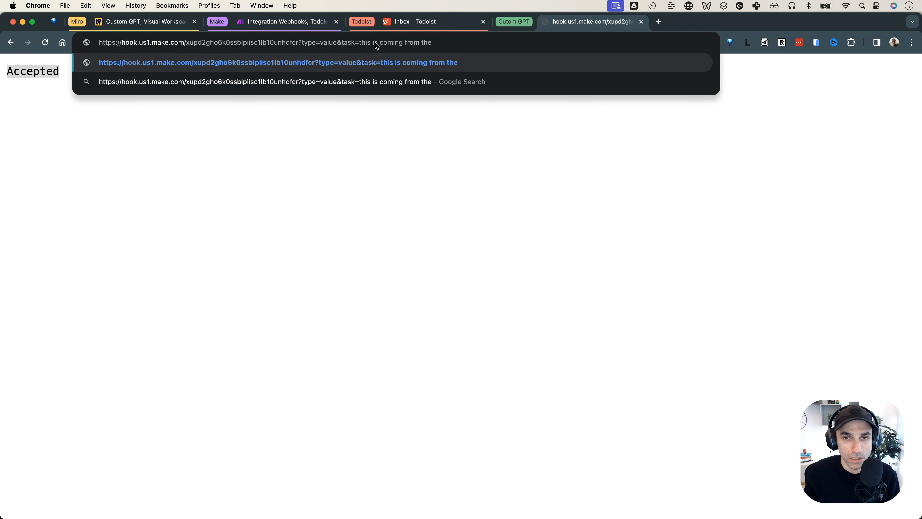
{"action": "type", "text": "browser"}
{"action": "key", "text": "Return"}
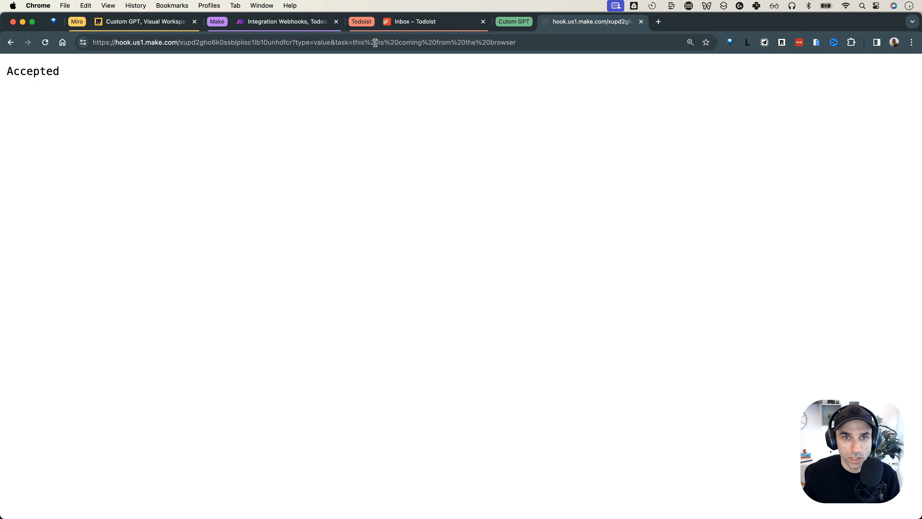
{"action": "double_click", "coordinate": [16, 71]}
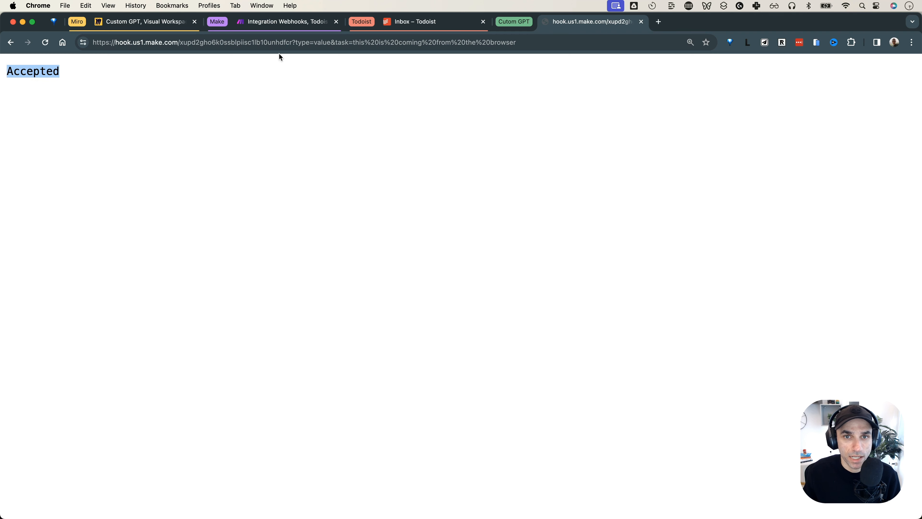
{"action": "left_click", "coordinate": [418, 22]}
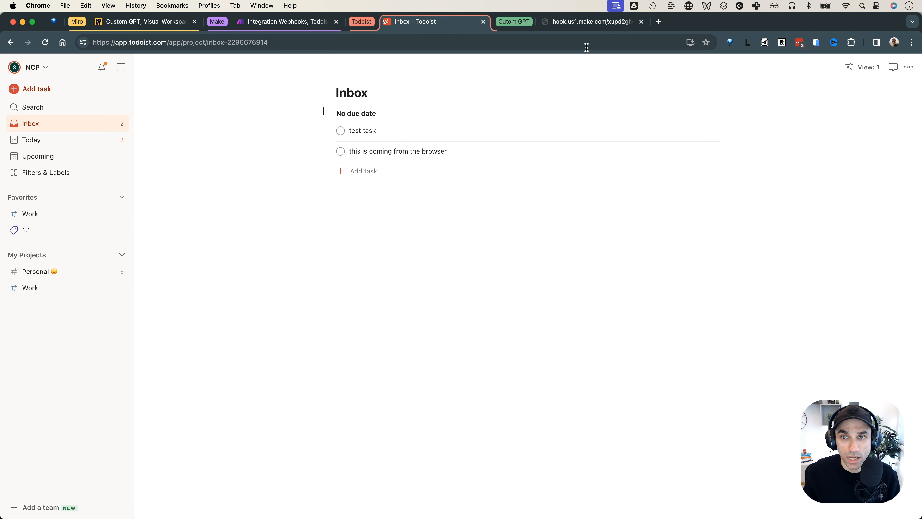
Highlight the task value in the webhook address, then go back to the Make scenario editor
{"action": "left_click", "coordinate": [587, 22]}
{"action": "left_click_drag", "start_coordinate": [352, 42], "coordinate": [539, 45]}
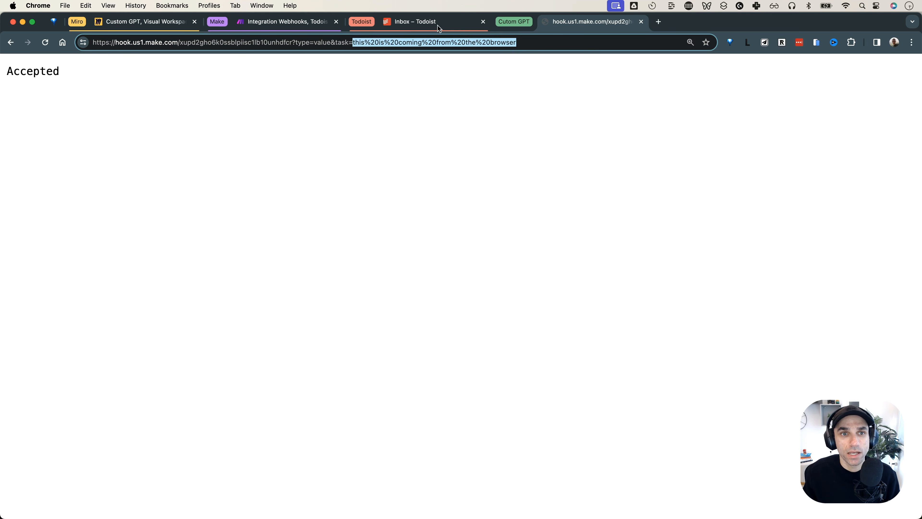
{"action": "left_click", "coordinate": [292, 22]}
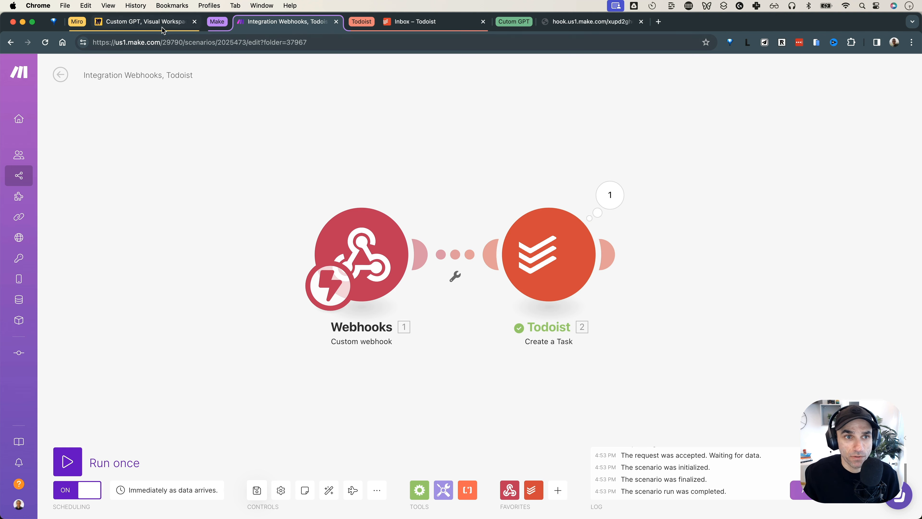
{"action": "left_click", "coordinate": [164, 21]}
{"action": "left_click", "coordinate": [393, 234]}
{"action": "left_click", "coordinate": [476, 294]}
{"action": "left_click", "coordinate": [571, 305]}
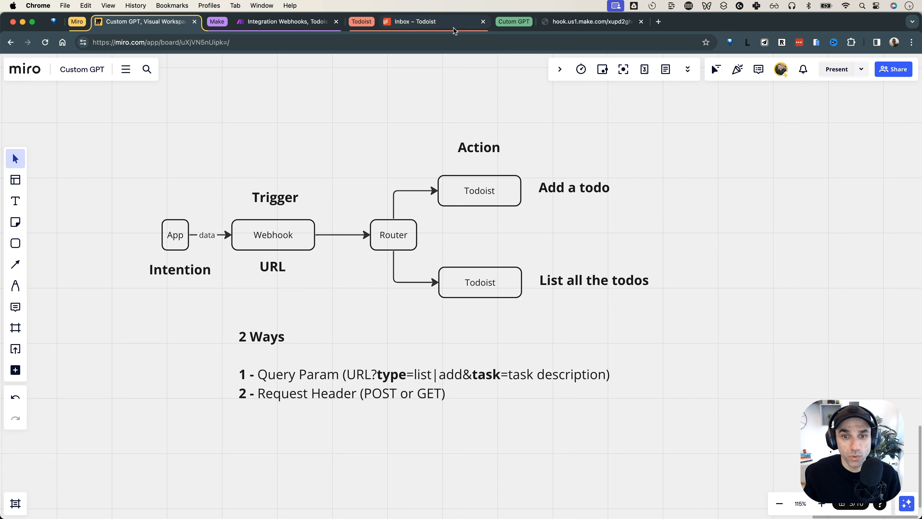
{"action": "left_click", "coordinate": [402, 241]}
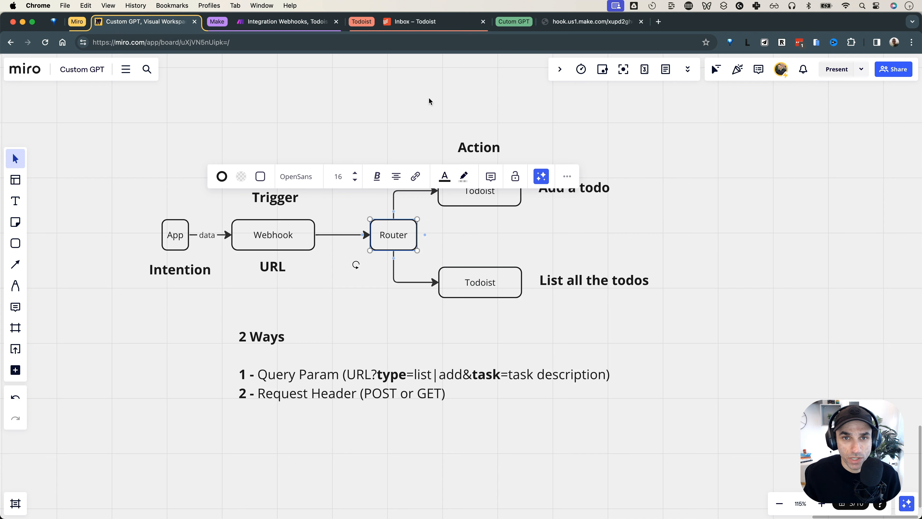
{"action": "left_click", "coordinate": [287, 21]}
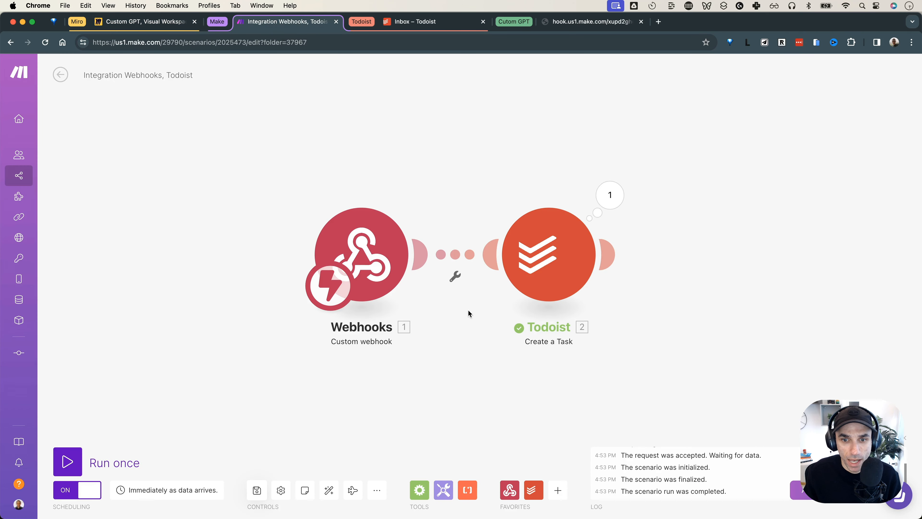
Insert a Router between the Webhooks trigger and Todoist Create a Task
{"action": "left_click", "coordinate": [455, 278]}
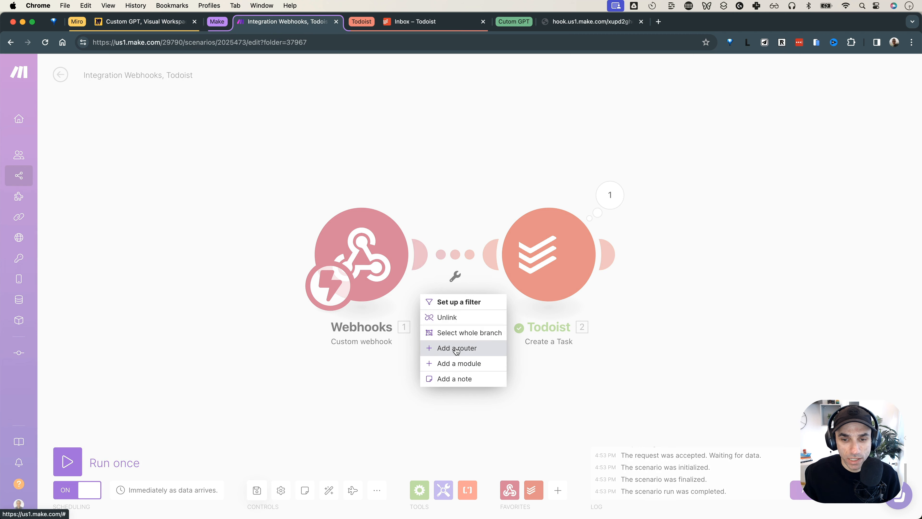
{"action": "left_click", "coordinate": [456, 349]}
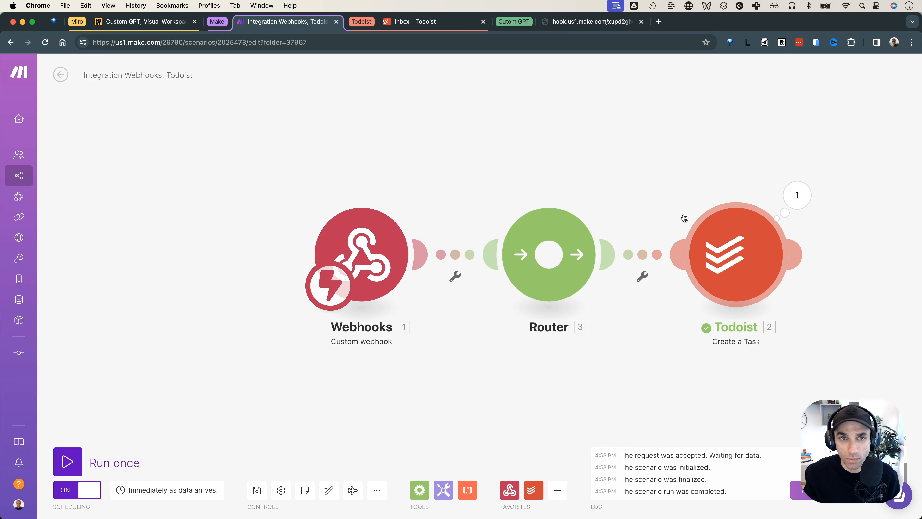
{"action": "left_click", "coordinate": [424, 29]}
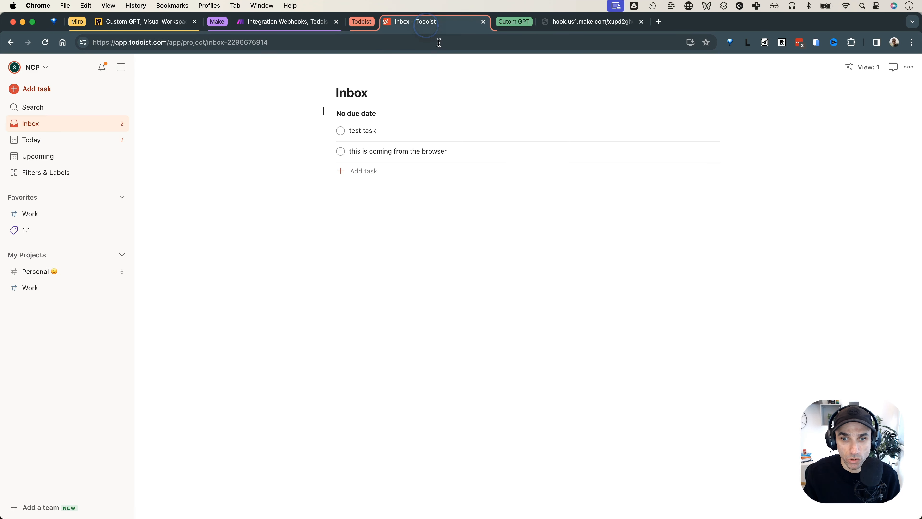
Review the Miro flow: Webhook, Router, and the two Todoist branches for adding and listing
{"action": "left_click", "coordinate": [149, 23]}
{"action": "left_click", "coordinate": [378, 140]}
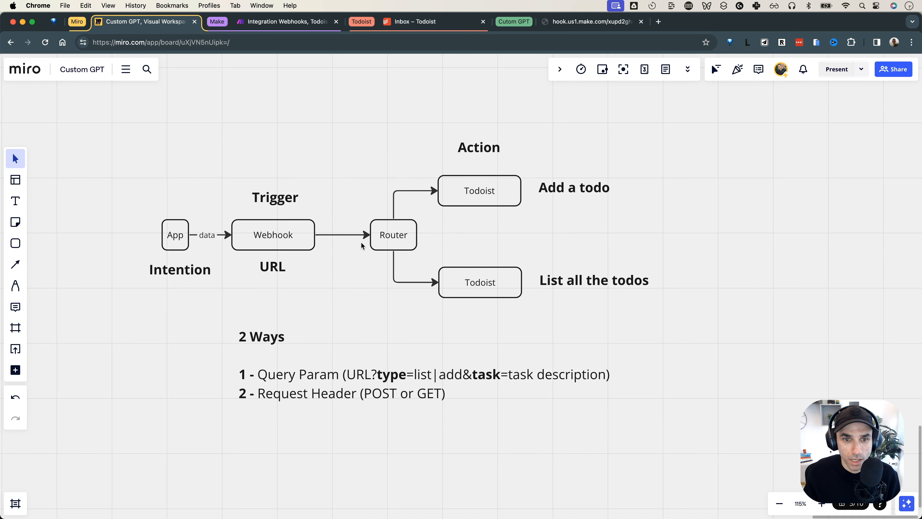
{"action": "left_click", "coordinate": [278, 238]}
{"action": "left_click", "coordinate": [385, 231]}
{"action": "left_click", "coordinate": [477, 194]}
{"action": "left_click", "coordinate": [438, 255]}
{"action": "left_click_drag", "start_coordinate": [439, 255], "coordinate": [523, 311]}
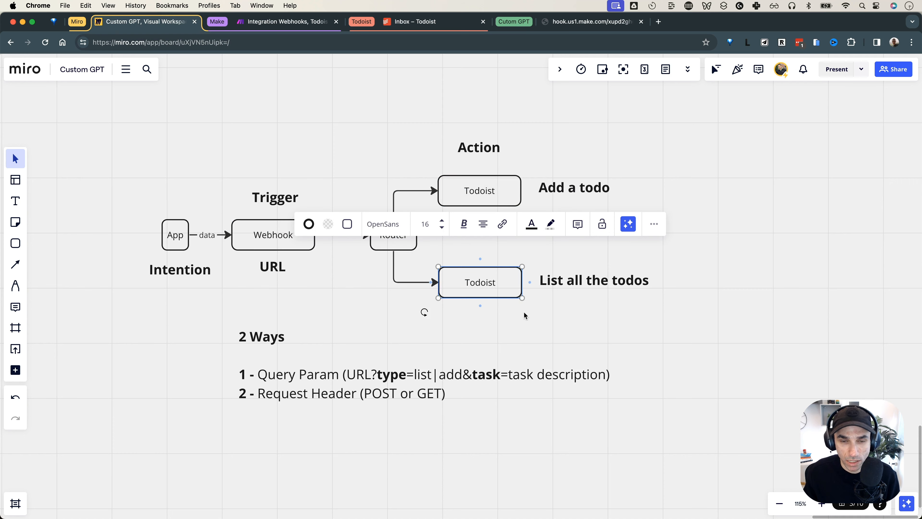
Add a second, empty route out of the Router
{"action": "left_click", "coordinate": [302, 22]}
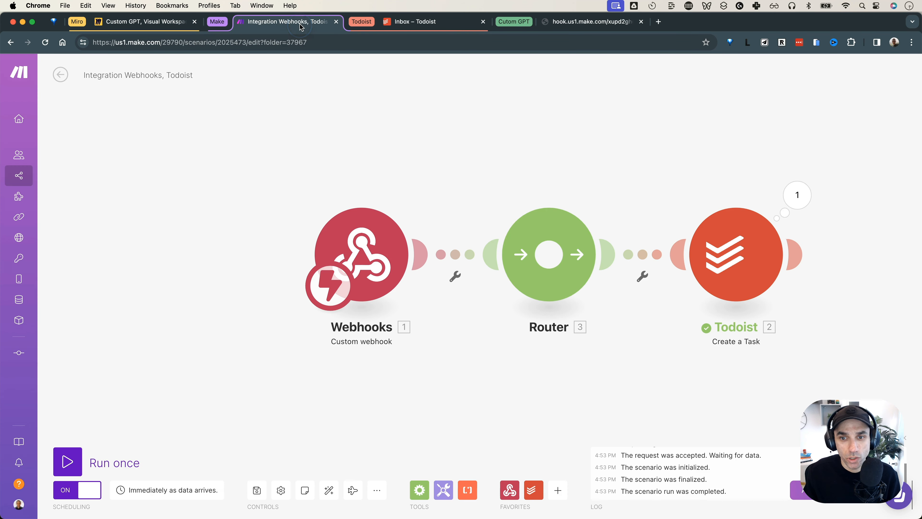
{"action": "left_click", "coordinate": [544, 264]}
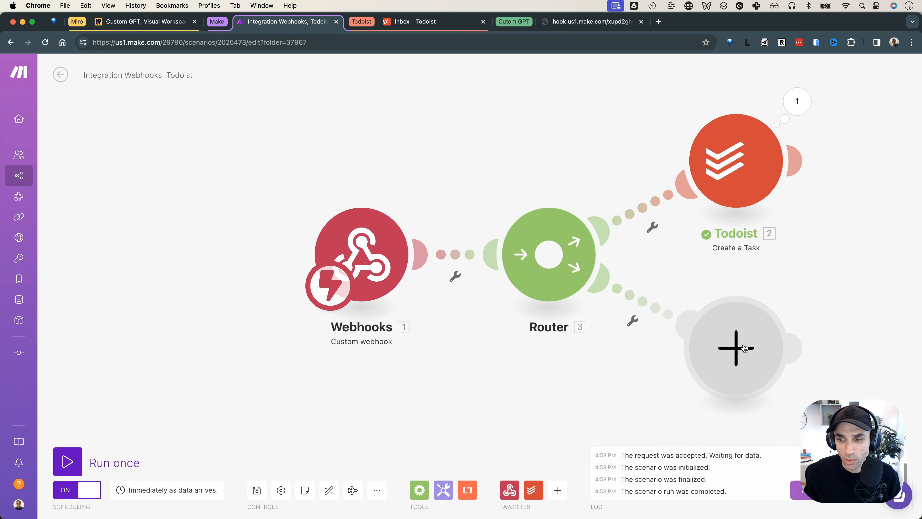
{"action": "left_click", "coordinate": [734, 349]}
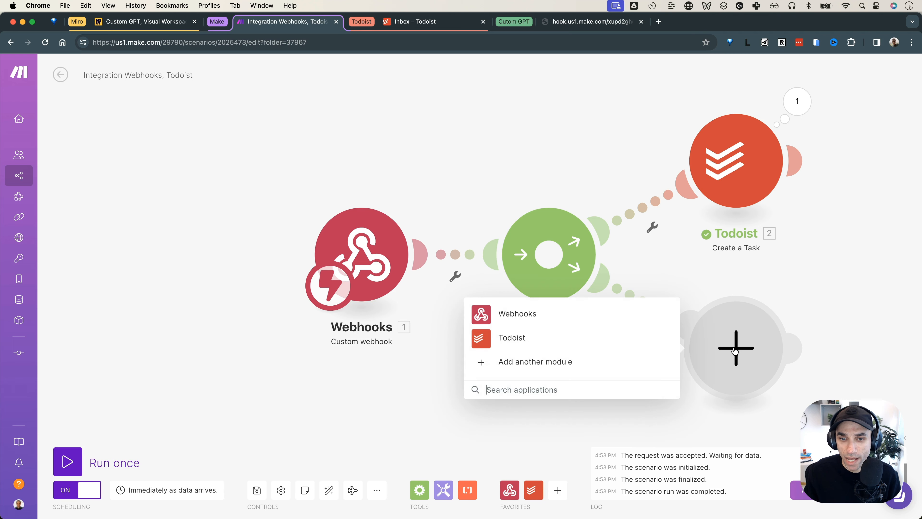
Put a Todoist List Uncompleted Tasks module on the lower route, limited to the Inbox project
{"action": "left_click", "coordinate": [531, 337]}
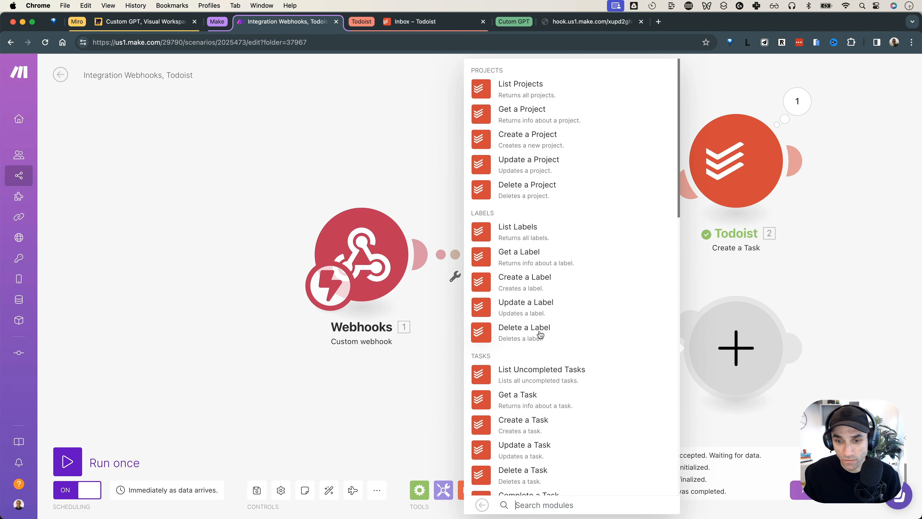
{"action": "scroll", "coordinate": [531, 335], "scroll_direction": "down", "scroll_amount": 2}
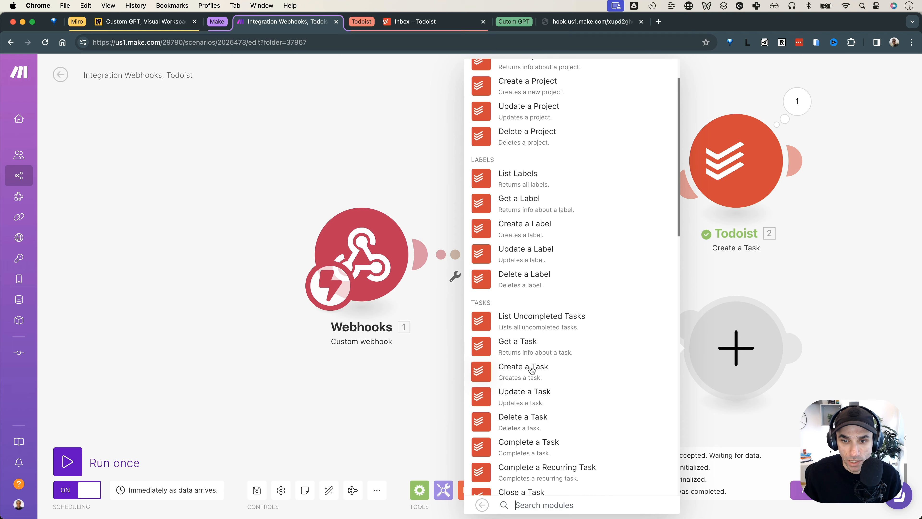
{"action": "scroll", "coordinate": [532, 365], "scroll_direction": "down", "scroll_amount": 2}
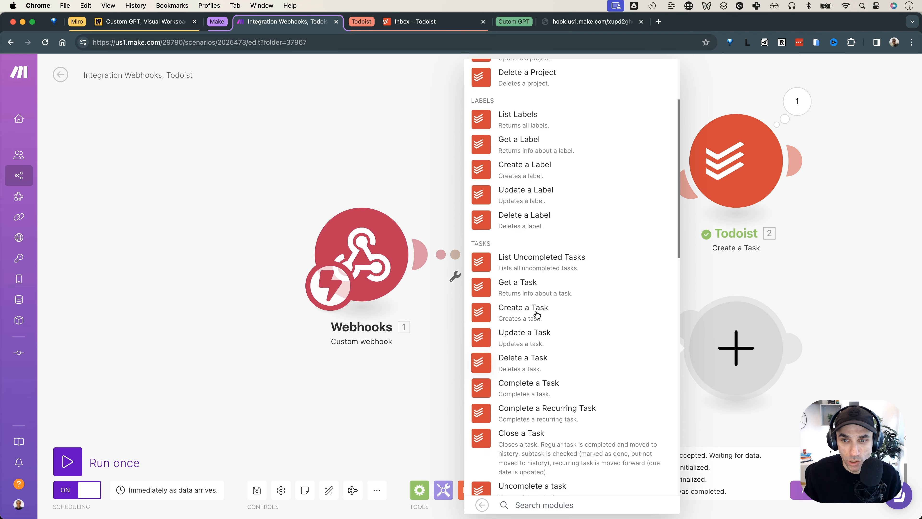
{"action": "left_click", "coordinate": [537, 264]}
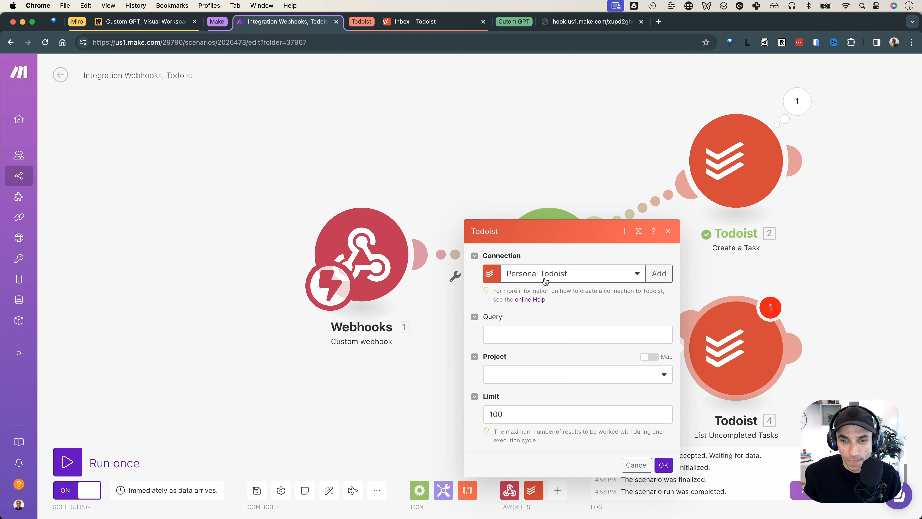
{"action": "left_click", "coordinate": [524, 375]}
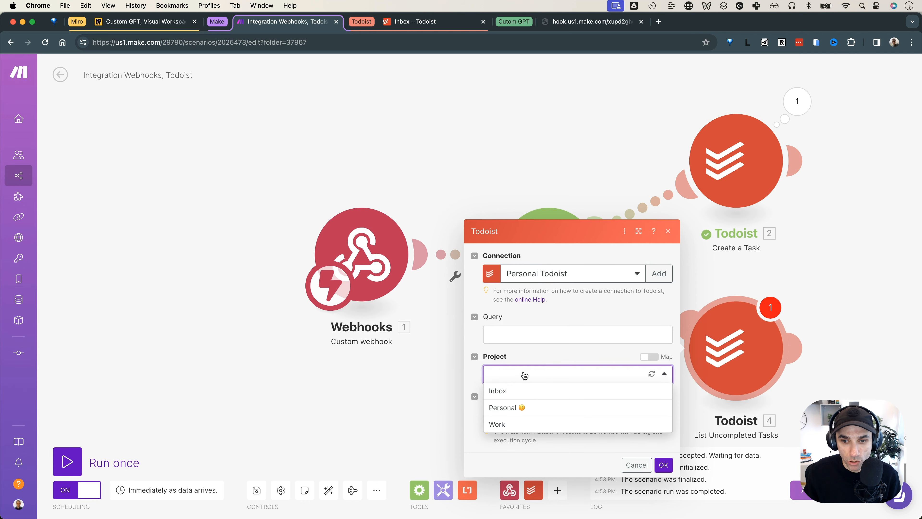
{"action": "left_click", "coordinate": [522, 396]}
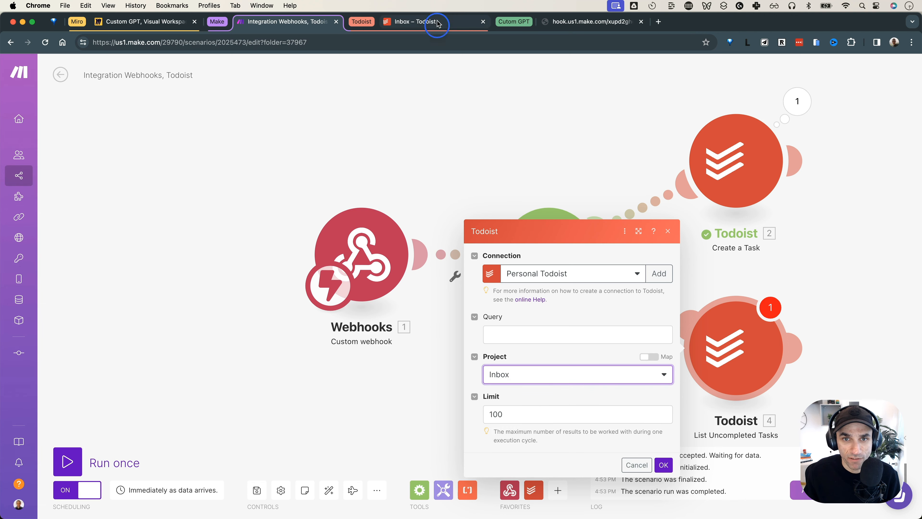
Change the result limit from 100 to 5 and confirm the List Uncompleted Tasks settings
{"action": "left_click", "coordinate": [413, 21]}
{"action": "left_click", "coordinate": [286, 22]}
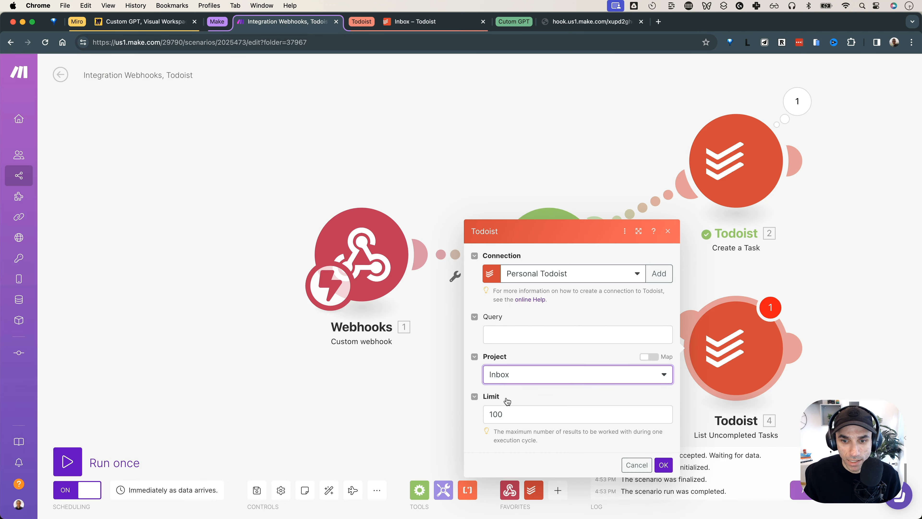
{"action": "left_click", "coordinate": [500, 416]}
{"action": "double_click", "coordinate": [499, 416]}
{"action": "type", "text": "5"}
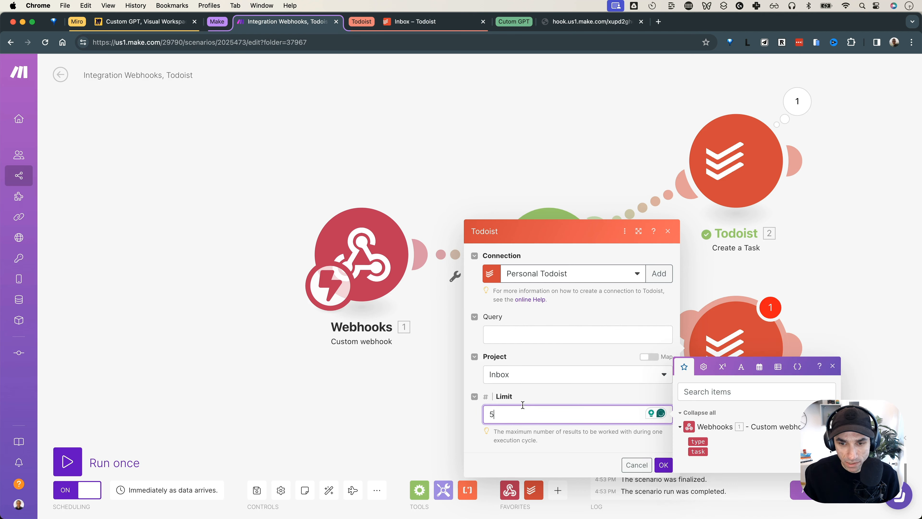
{"action": "left_click", "coordinate": [537, 396]}
{"action": "left_click", "coordinate": [664, 465]}
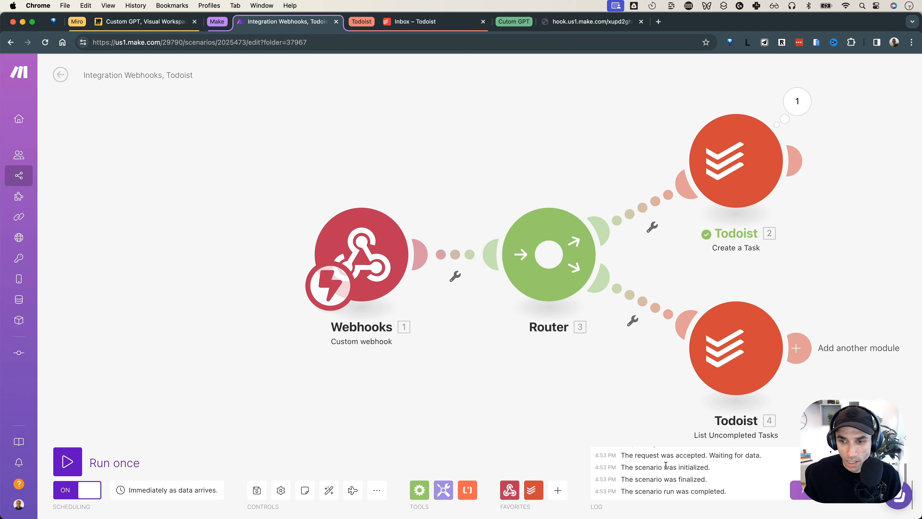
Run only the List Uncompleted Tasks module and open its output bundles
{"action": "left_click_drag", "start_coordinate": [630, 370], "coordinate": [452, 269]}
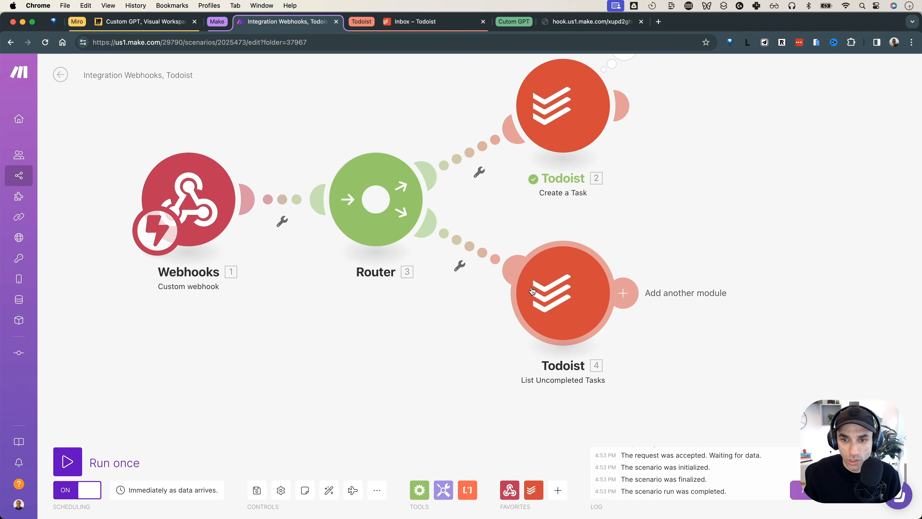
{"action": "right_click", "coordinate": [541, 283]}
{"action": "left_click", "coordinate": [561, 305]}
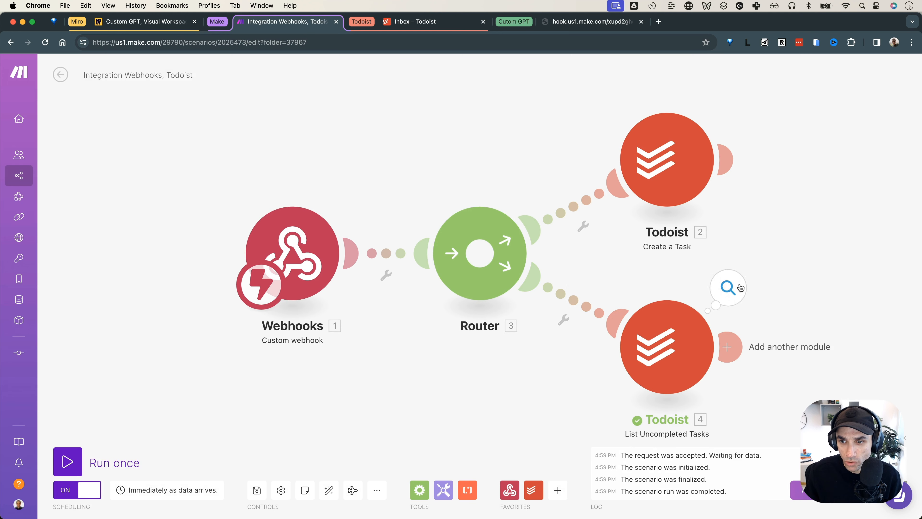
{"action": "left_click", "coordinate": [740, 288]}
Confirm the output lists 'test task' and the browser-created task, then close the inspector
{"action": "scroll", "coordinate": [584, 310], "scroll_direction": "down", "scroll_amount": 5}
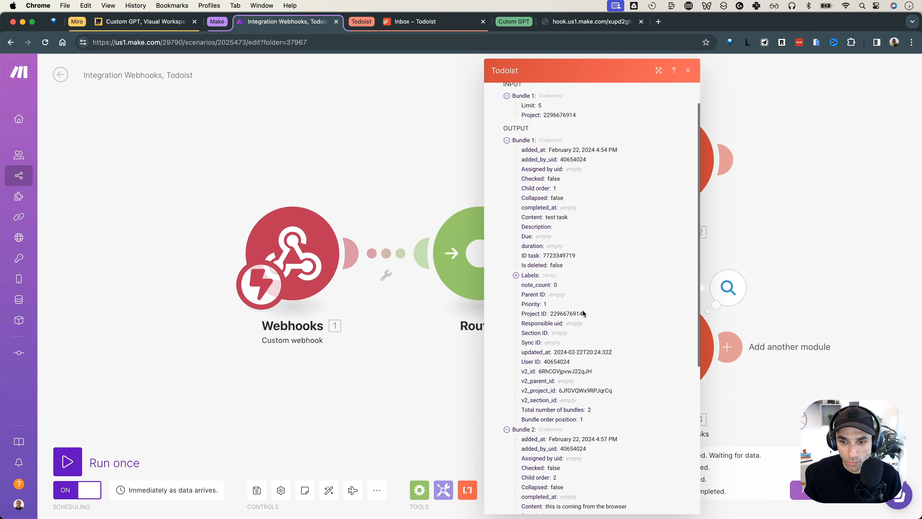
{"action": "scroll", "coordinate": [581, 309], "scroll_direction": "down", "scroll_amount": 3}
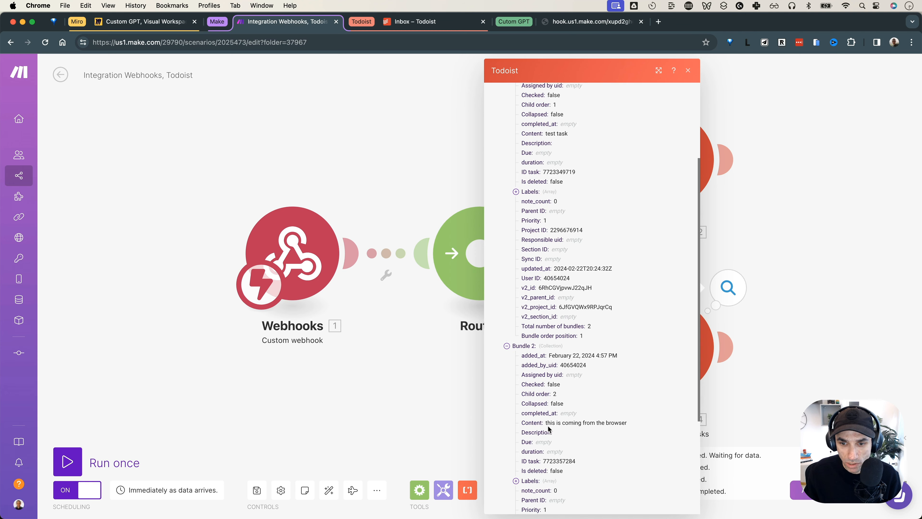
{"action": "left_click_drag", "start_coordinate": [547, 422], "coordinate": [618, 422]}
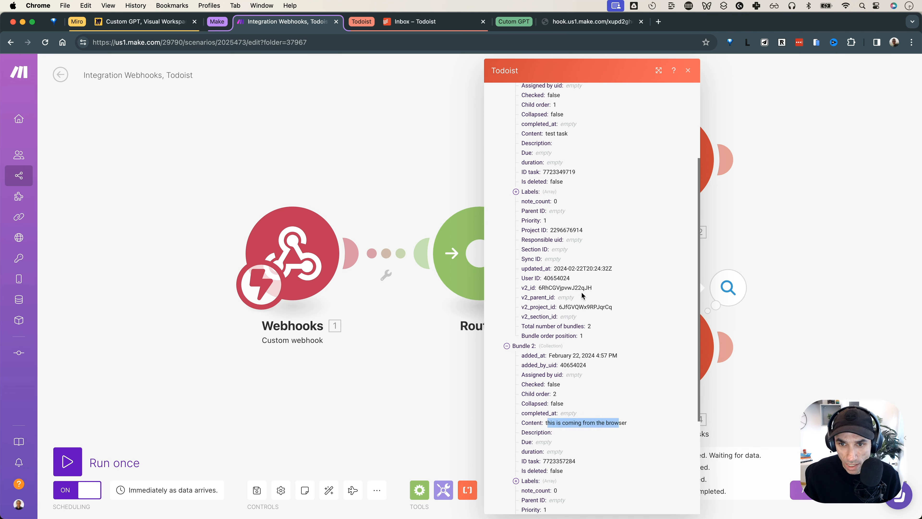
{"action": "scroll", "coordinate": [589, 307], "scroll_direction": "down", "scroll_amount": 9}
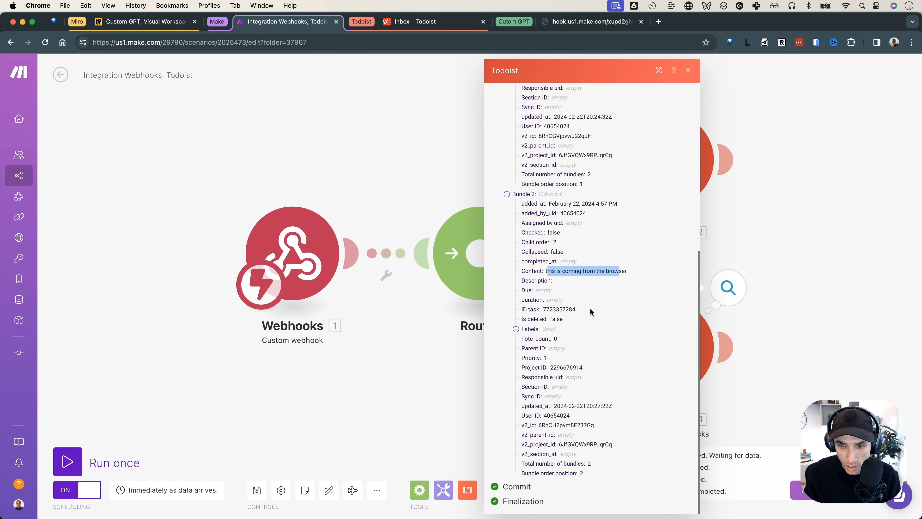
{"action": "scroll", "coordinate": [591, 312], "scroll_direction": "up", "scroll_amount": 10}
{"action": "scroll", "coordinate": [590, 310], "scroll_direction": "down", "scroll_amount": 6}
{"action": "scroll", "coordinate": [544, 311], "scroll_direction": "up", "scroll_amount": 5}
{"action": "scroll", "coordinate": [527, 311], "scroll_direction": "up", "scroll_amount": 1}
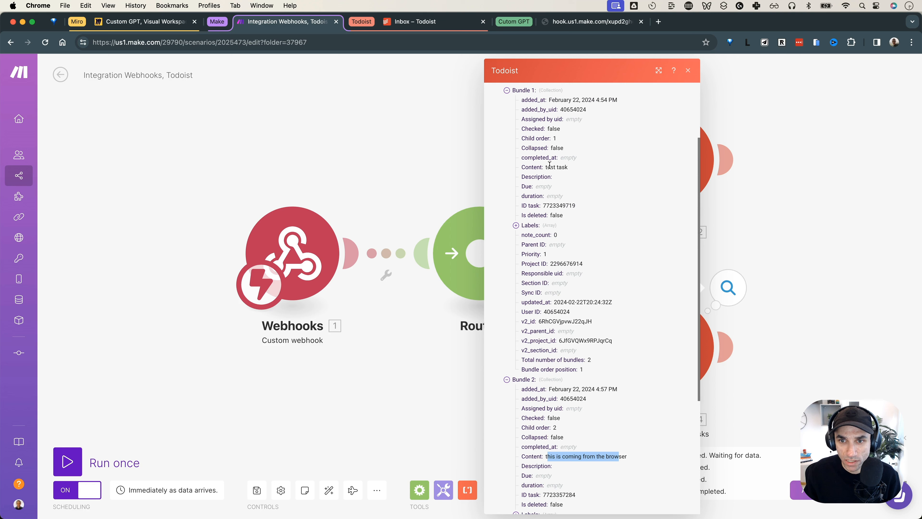
{"action": "left_click_drag", "start_coordinate": [547, 168], "coordinate": [567, 167]}
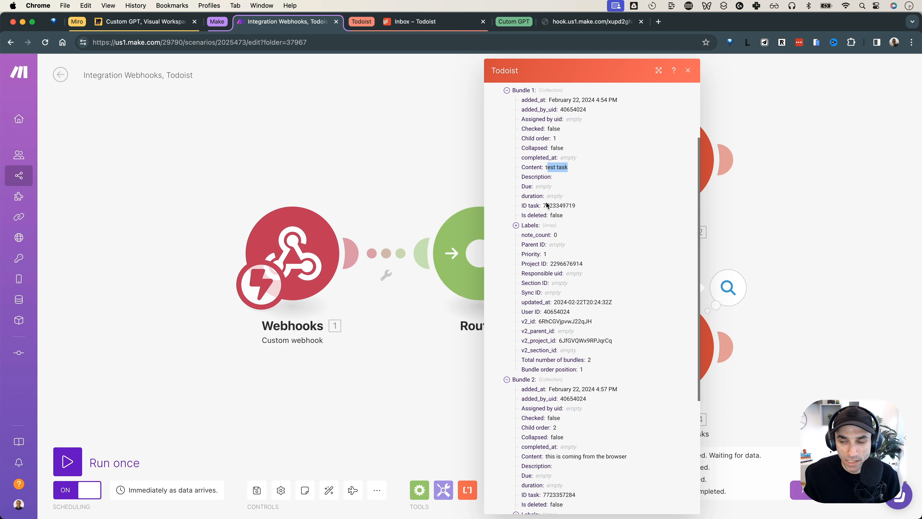
{"action": "scroll", "coordinate": [546, 204], "scroll_direction": "up", "scroll_amount": 6}
{"action": "left_click", "coordinate": [753, 200]}
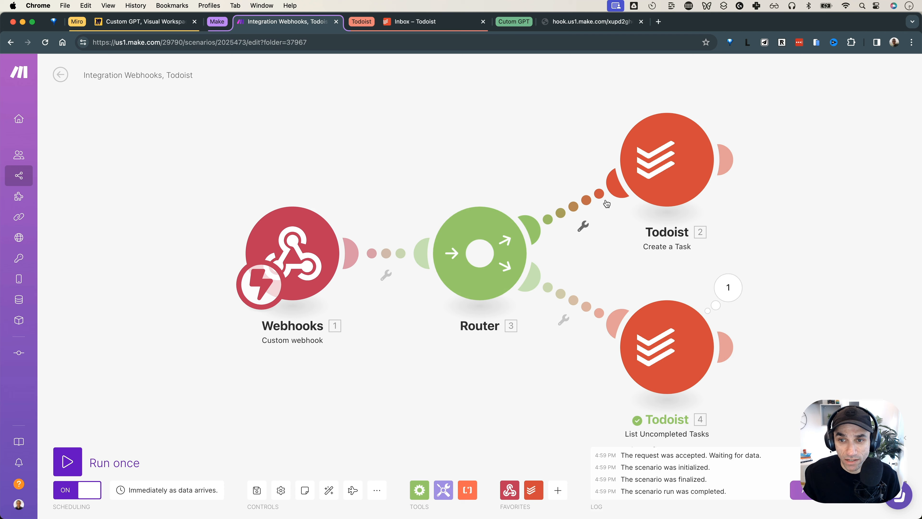
{"action": "left_click_drag", "start_coordinate": [544, 358], "coordinate": [490, 343]}
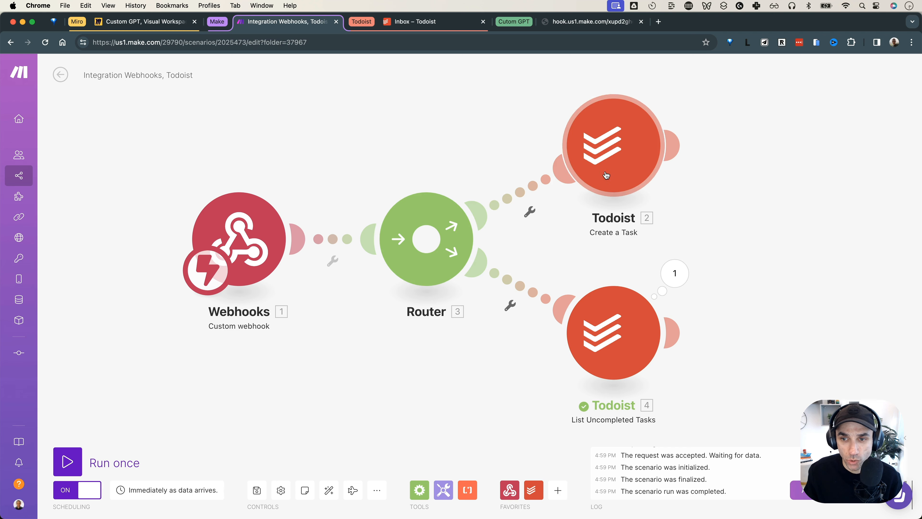
Add a filter on the upper route requiring the webhook's type to equal add
{"action": "left_click", "coordinate": [530, 212]}
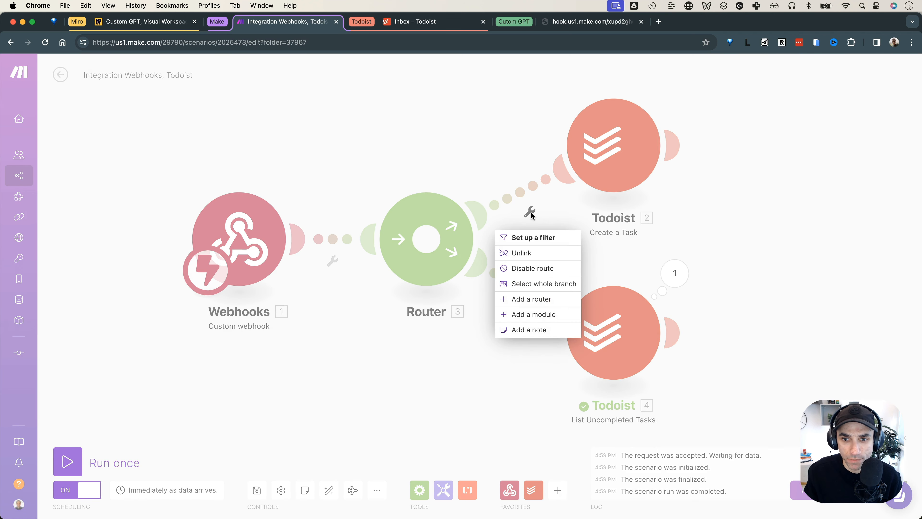
{"action": "left_click", "coordinate": [540, 238]}
{"action": "left_click", "coordinate": [623, 215]}
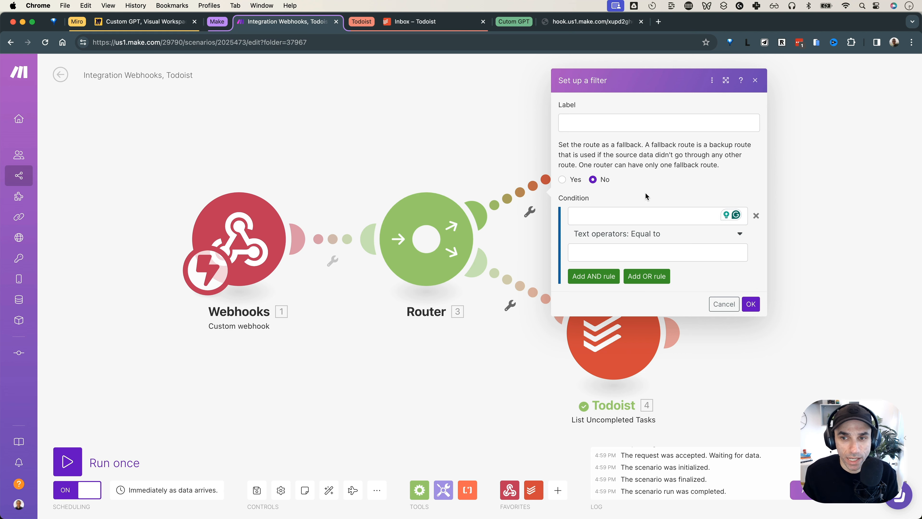
{"action": "left_click", "coordinate": [606, 217]}
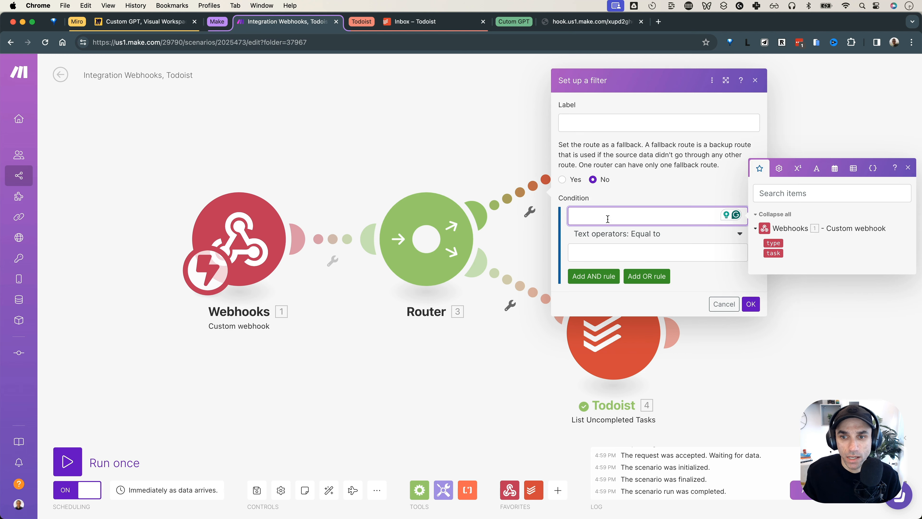
{"action": "left_click", "coordinate": [770, 244]}
{"action": "left_click", "coordinate": [641, 250]}
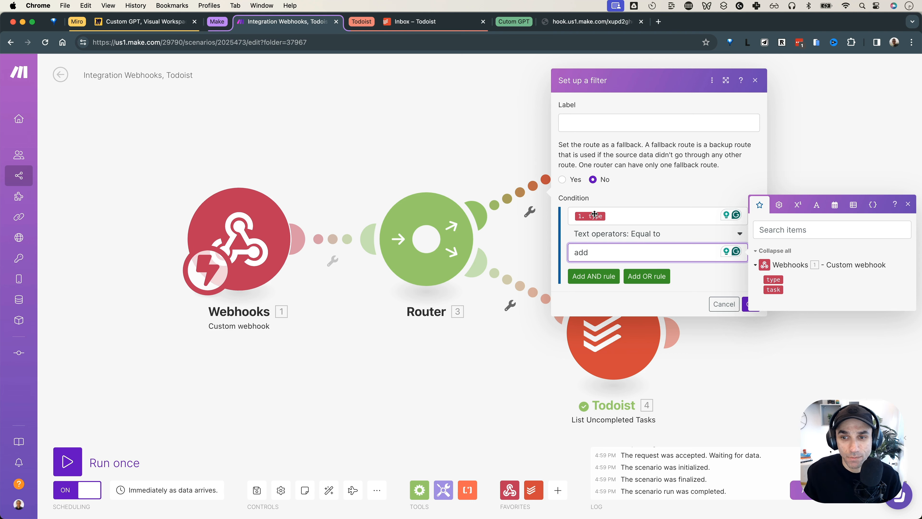
{"action": "left_click", "coordinate": [716, 279]}
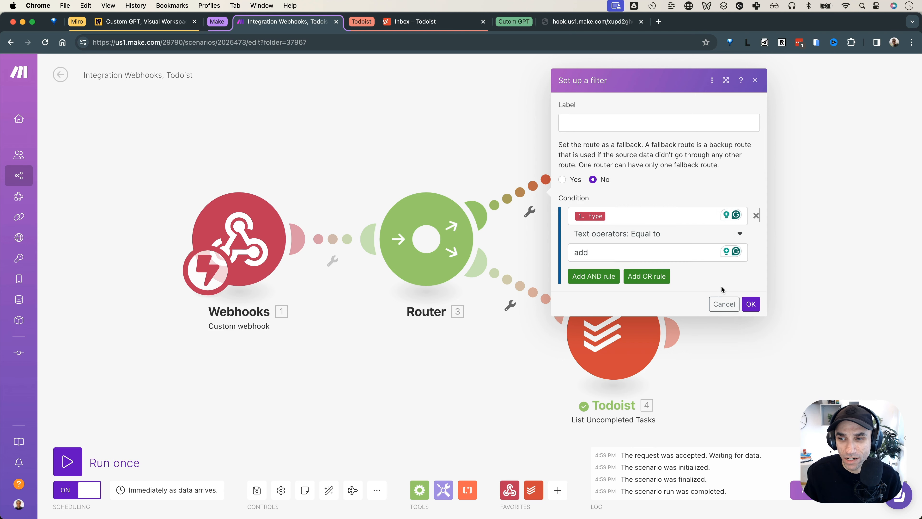
{"action": "left_click", "coordinate": [749, 304]}
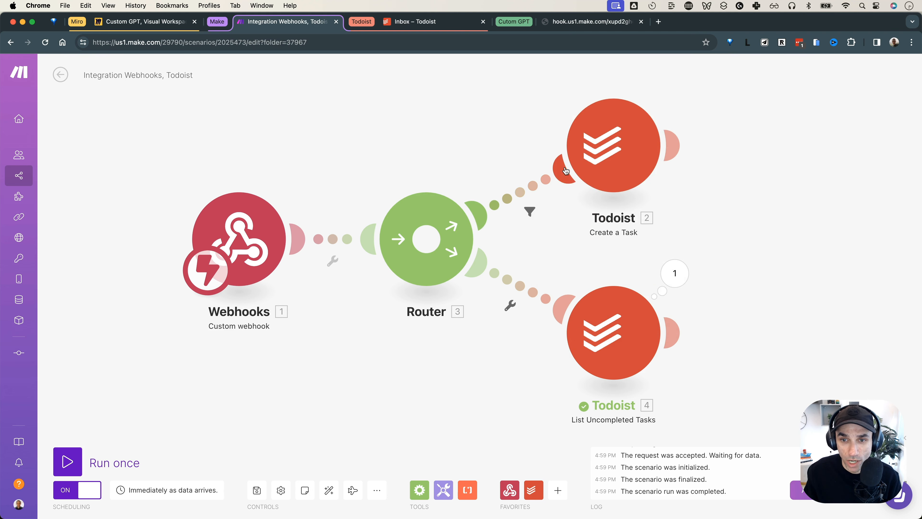
Label the upper route's filter 'ADD Case'
{"action": "left_click", "coordinate": [530, 210]}
{"action": "left_click", "coordinate": [616, 122]}
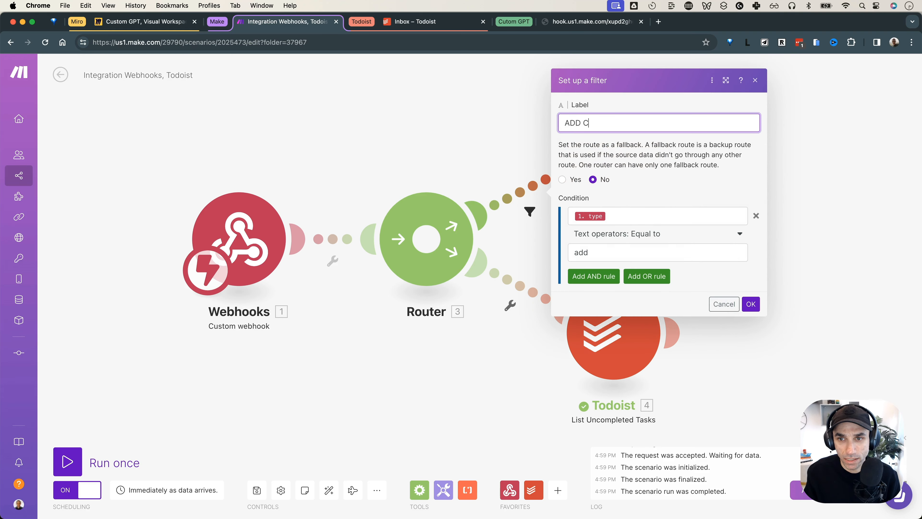
{"action": "left_click", "coordinate": [746, 302]}
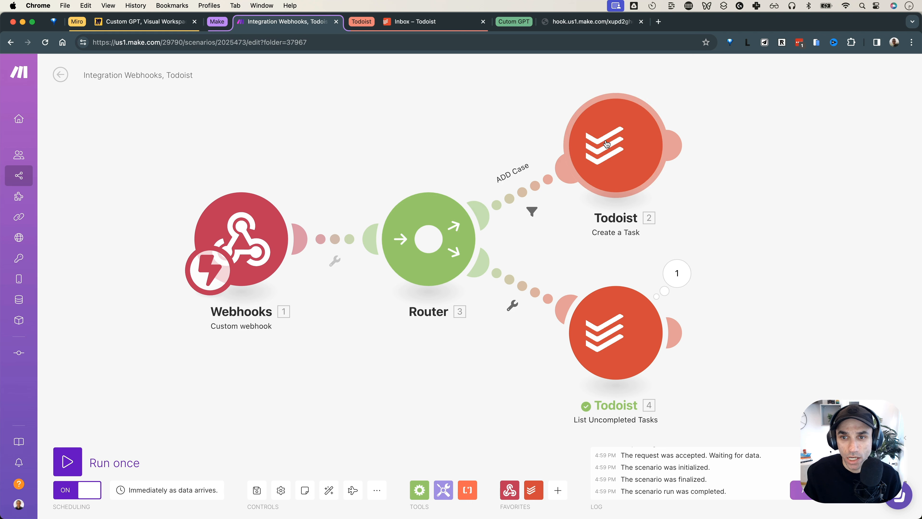
{"action": "left_click", "coordinate": [512, 305]}
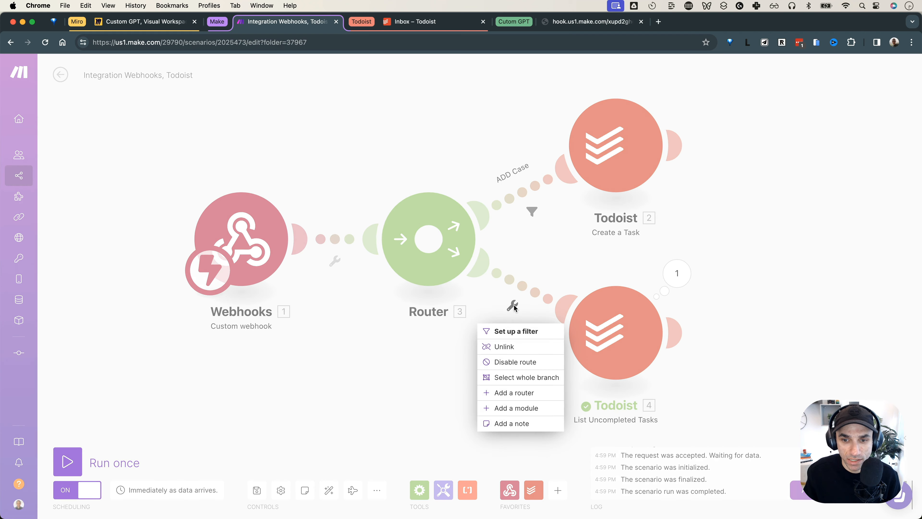
Start a filter on the lower route and set Fallback to Yes
{"action": "left_click", "coordinate": [514, 333]}
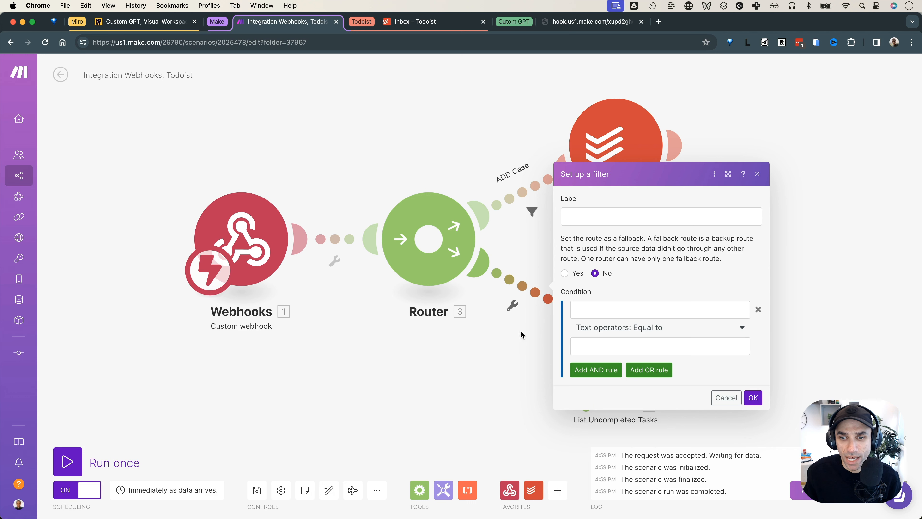
{"action": "left_click", "coordinate": [579, 273]}
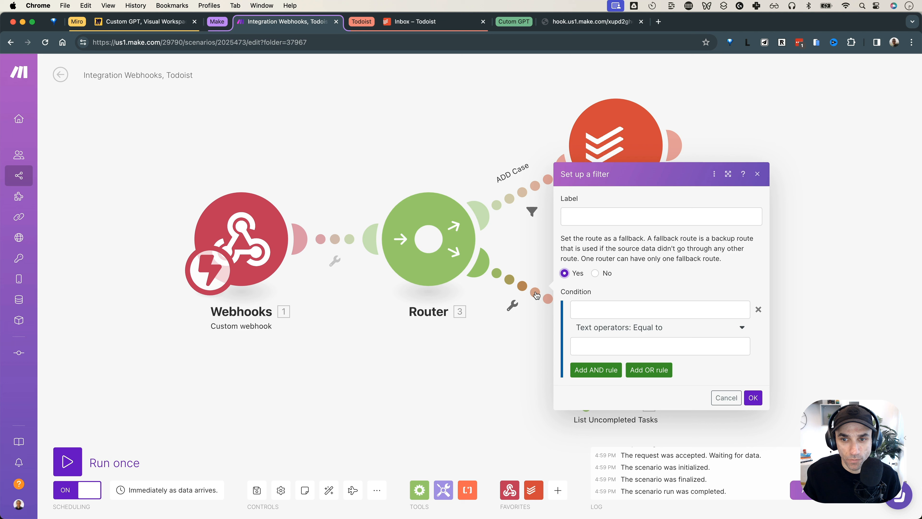
{"action": "left_click", "coordinate": [586, 308]}
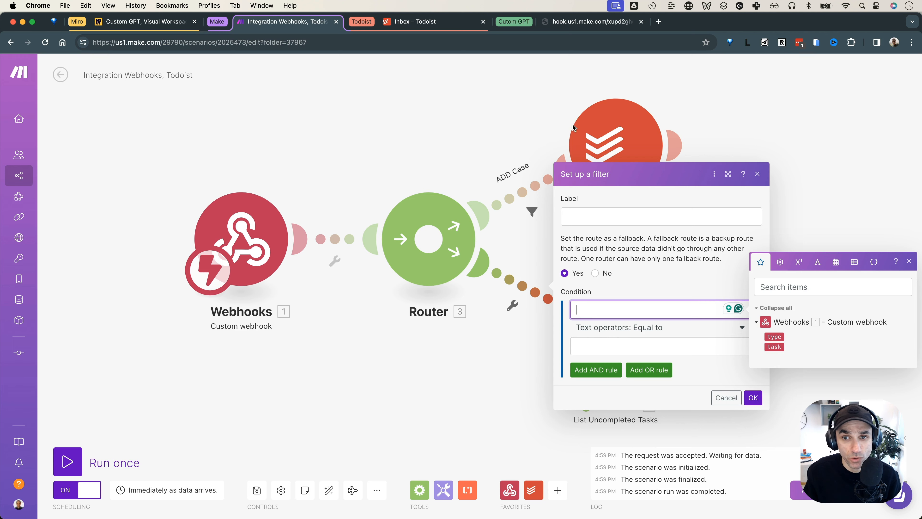
{"action": "left_click", "coordinate": [595, 131]}
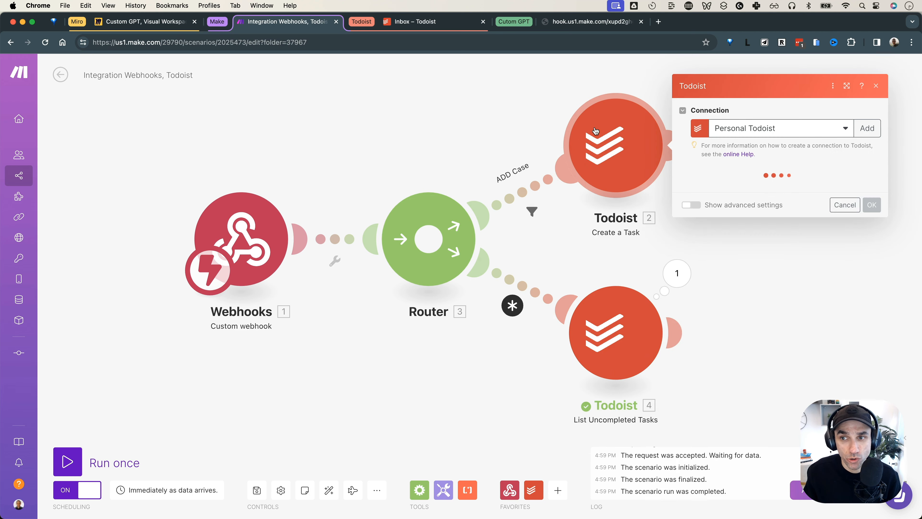
{"action": "left_click", "coordinate": [529, 145]}
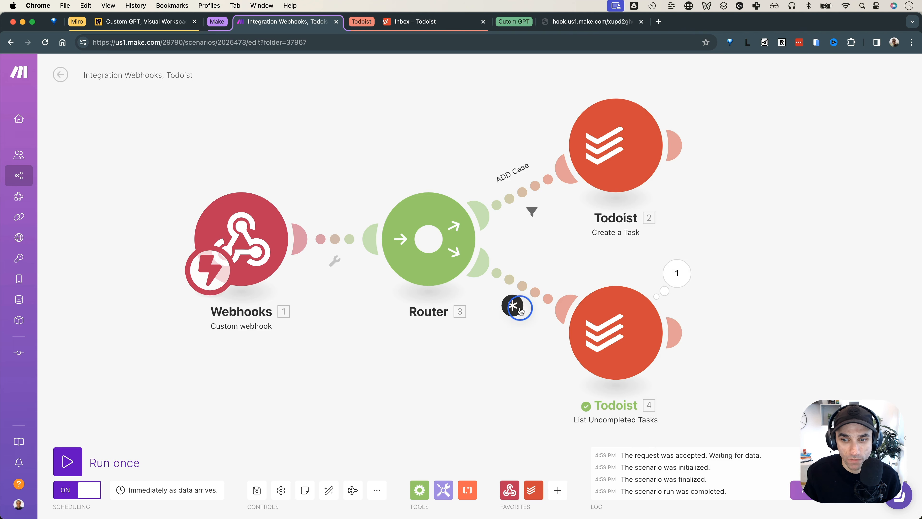
Label the lower fallback route 'Else Case (When Add is not true)' and save it
{"action": "left_click", "coordinate": [511, 314]}
{"action": "left_click", "coordinate": [653, 239]}
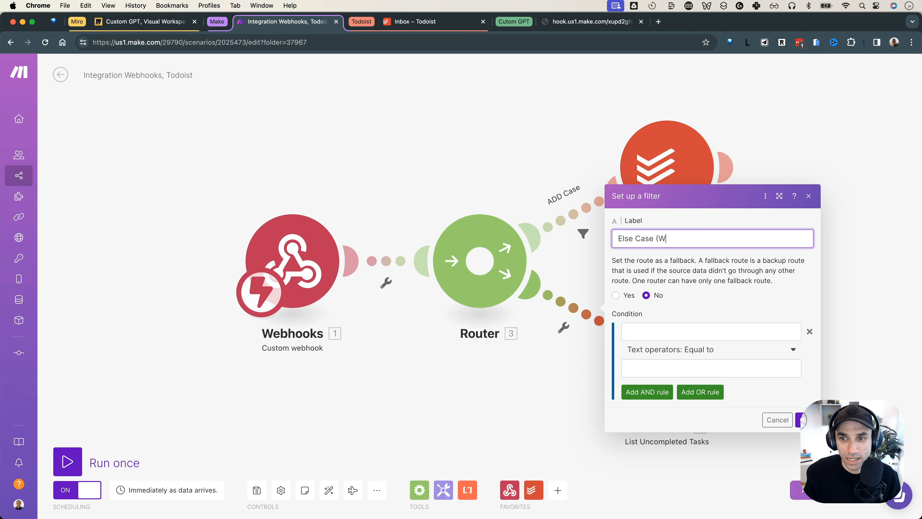
{"action": "type", "text": "Else Case (When Add is not tur"}
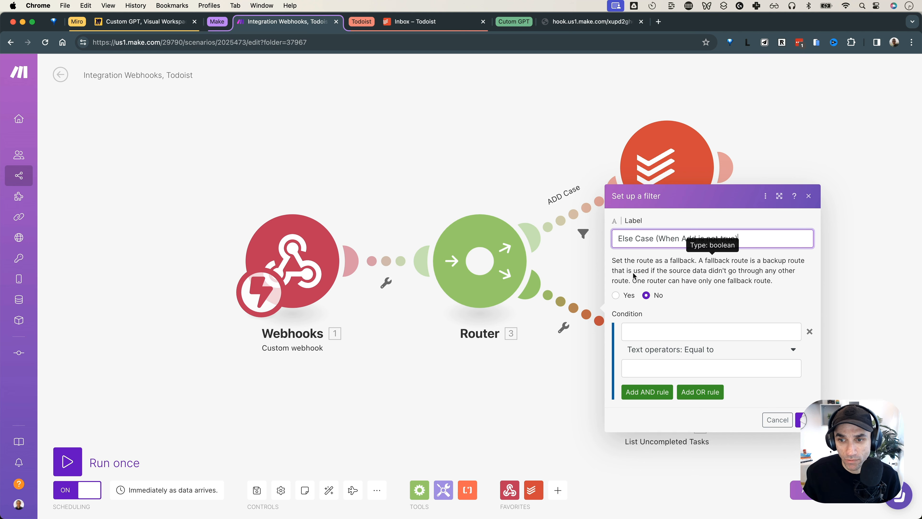
{"action": "left_click_drag", "start_coordinate": [621, 263], "coordinate": [671, 262]}
{"action": "left_click", "coordinate": [616, 295]}
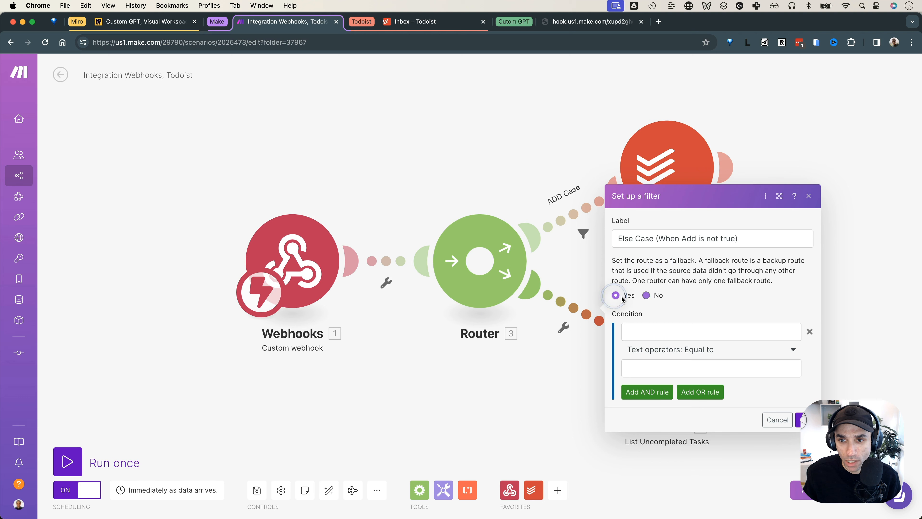
{"action": "double_click", "coordinate": [628, 239]}
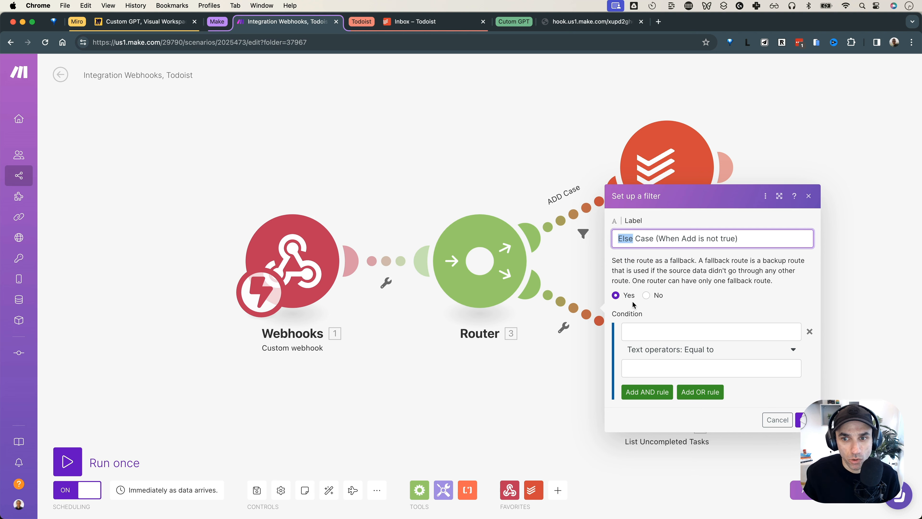
{"action": "left_click", "coordinate": [805, 419]}
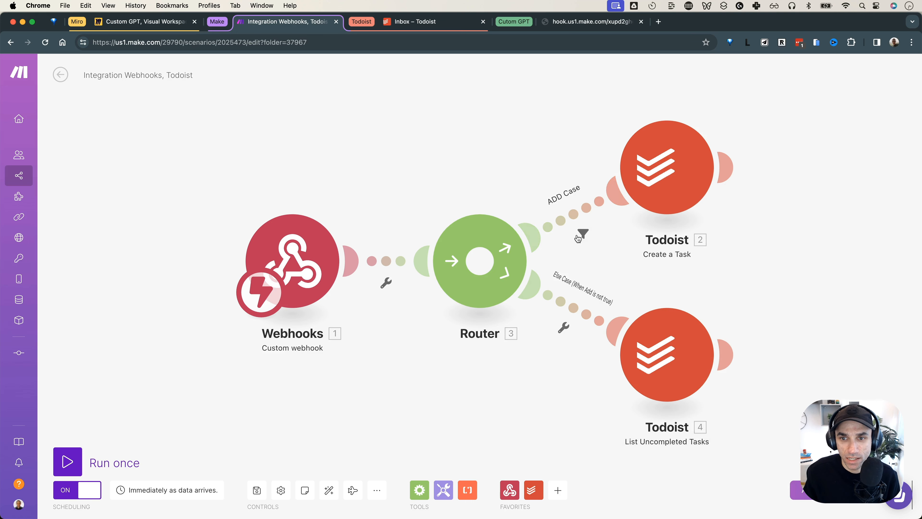
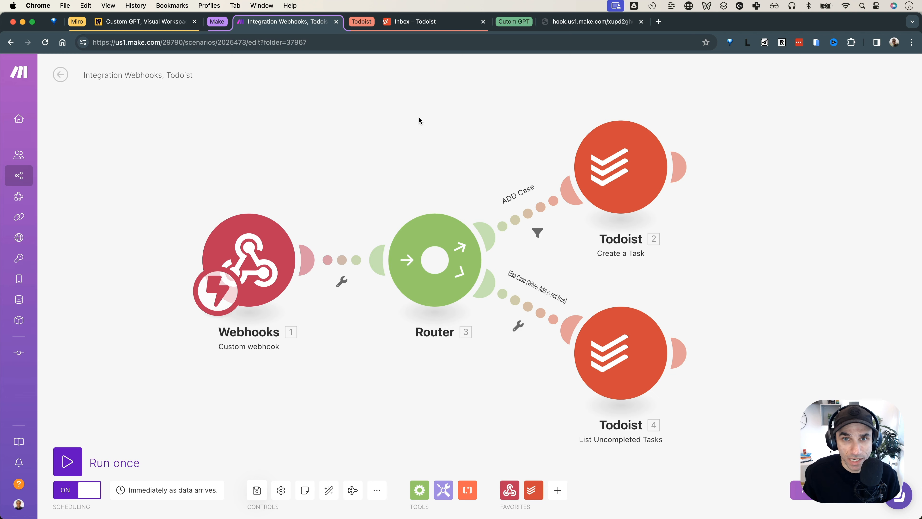
Highlight App, the data arrow and Intention on the Miro Custom GPT board, then view the Todoist inbox
{"action": "left_click", "coordinate": [140, 23]}
{"action": "left_click_drag", "start_coordinate": [141, 195], "coordinate": [198, 296]}
{"action": "left_click", "coordinate": [592, 301]}
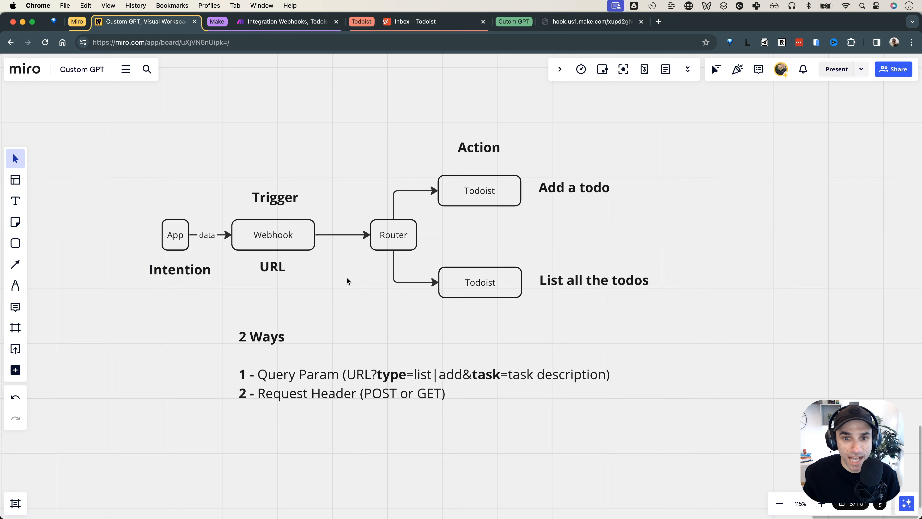
{"action": "left_click", "coordinate": [311, 245]}
{"action": "left_click", "coordinate": [486, 285]}
{"action": "left_click", "coordinate": [552, 305]}
{"action": "left_click_drag", "start_coordinate": [120, 227], "coordinate": [162, 286]}
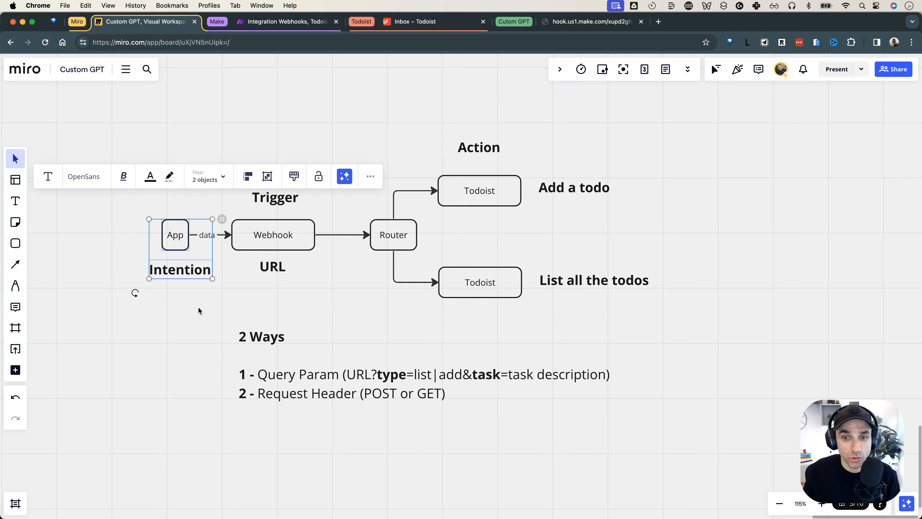
{"action": "left_click_drag", "start_coordinate": [120, 231], "coordinate": [193, 284]}
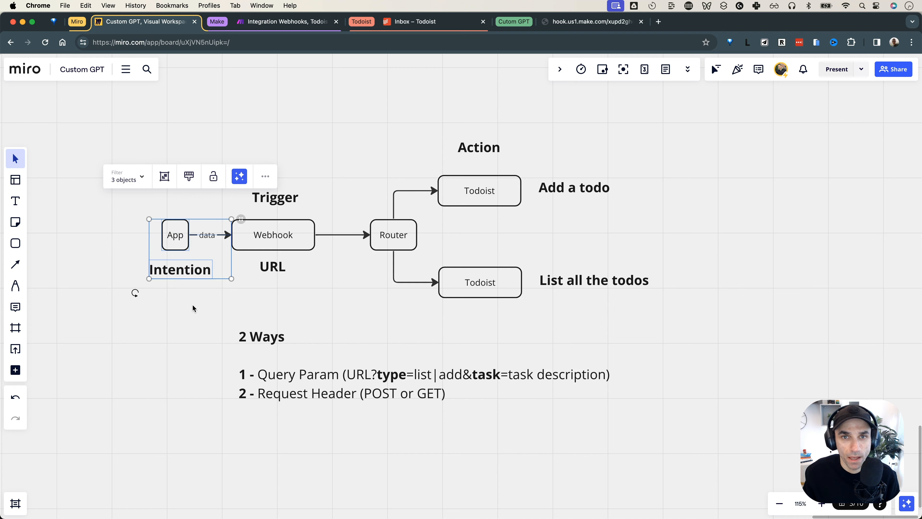
{"action": "left_click", "coordinate": [413, 24]}
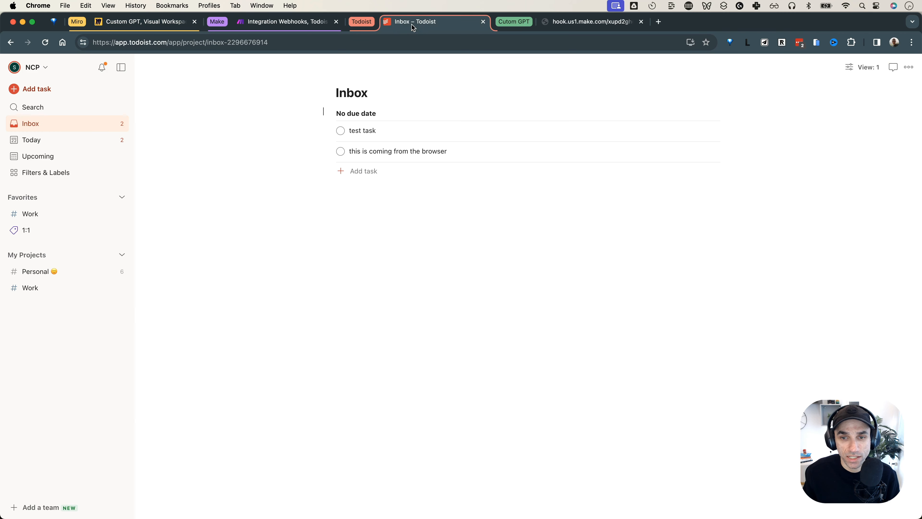
Add a Webhooks > Webhook response module after Todoist's List Uncompleted Tasks
{"action": "left_click", "coordinate": [309, 27]}
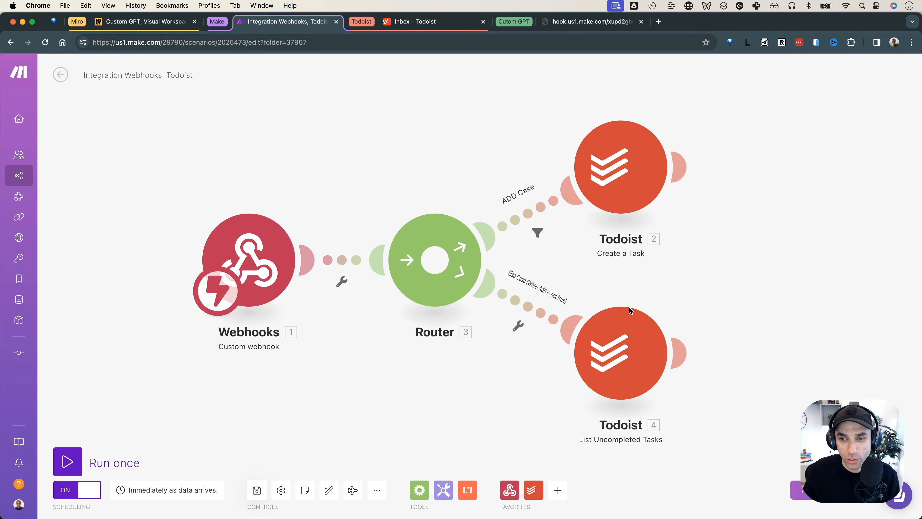
{"action": "mouse_move", "coordinate": [682, 353]}
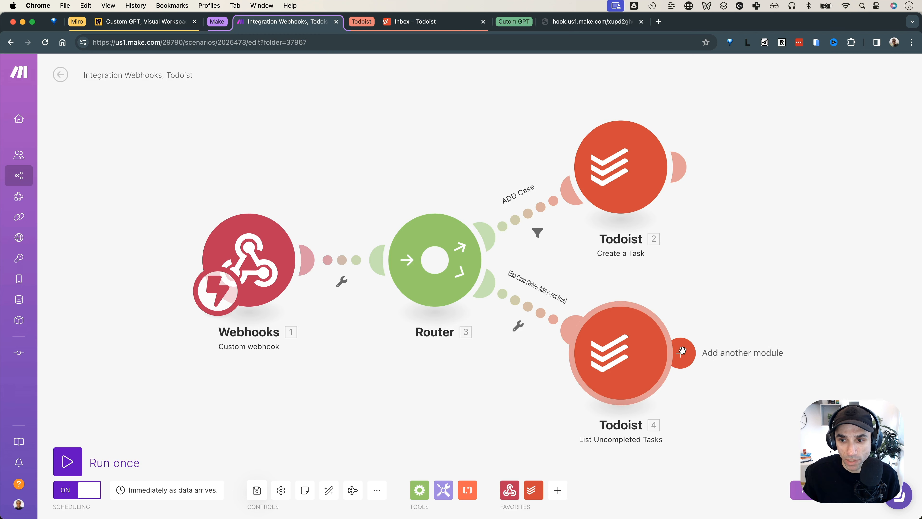
{"action": "left_click", "coordinate": [682, 352]}
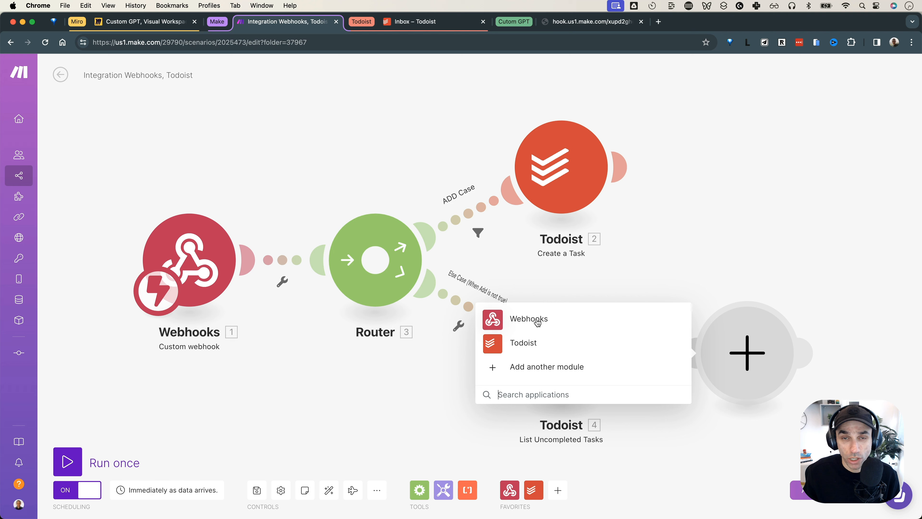
{"action": "left_click", "coordinate": [538, 322]}
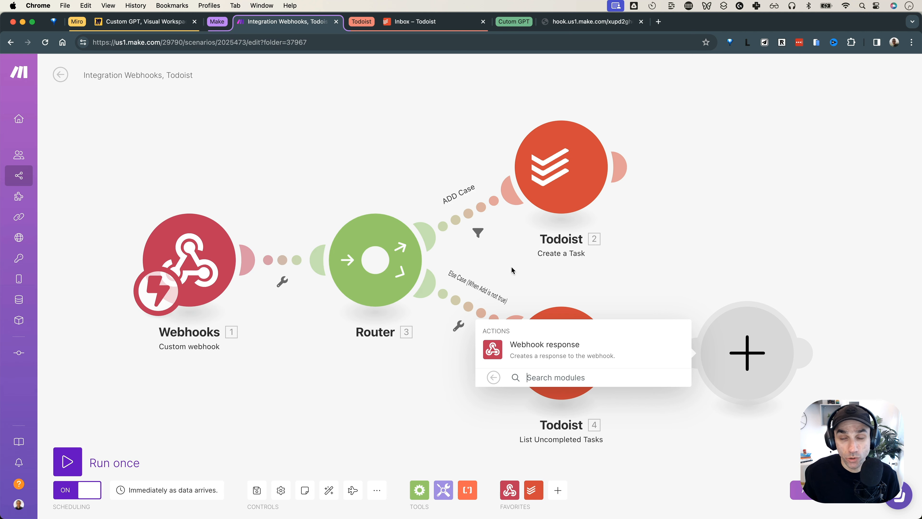
{"action": "left_click", "coordinate": [545, 355]}
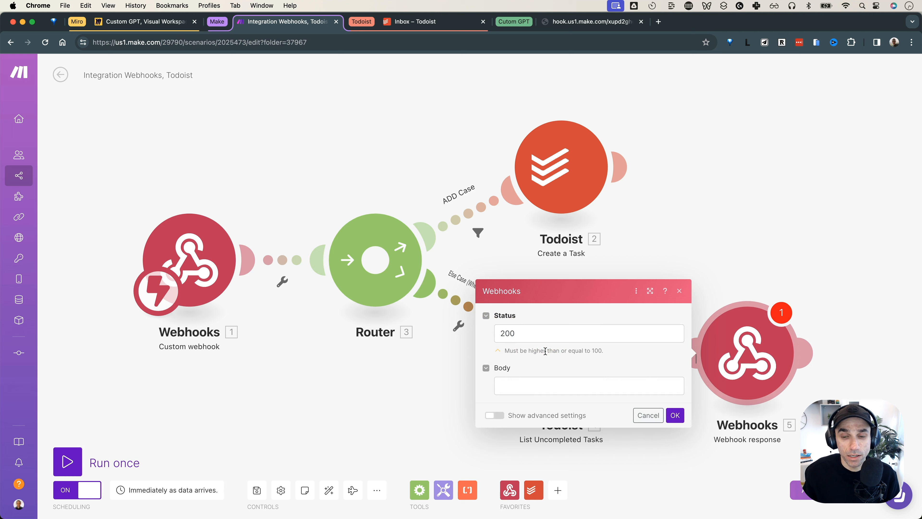
Set the response body to 'Got all the todos!' with status 200 and confirm
{"action": "left_click", "coordinate": [528, 389]}
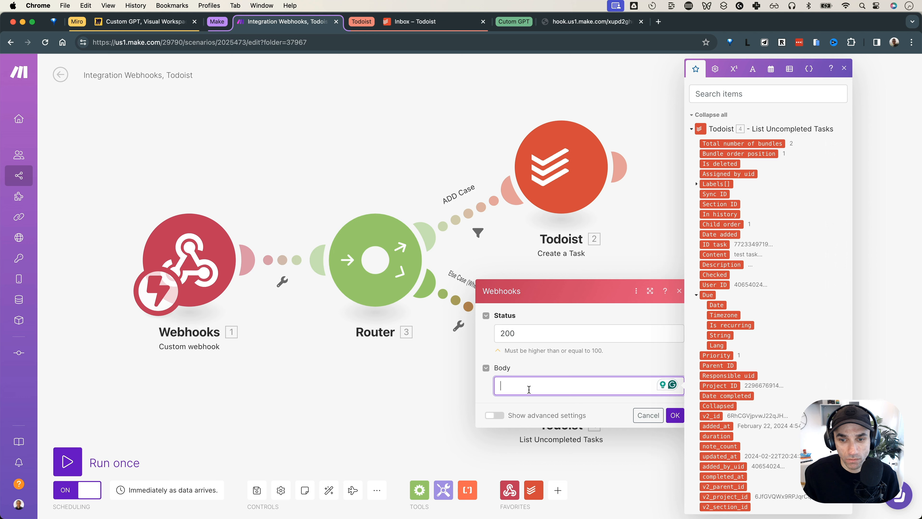
{"action": "type", "text": "GO"}
{"action": "type", "text": "ot all the todos!"}
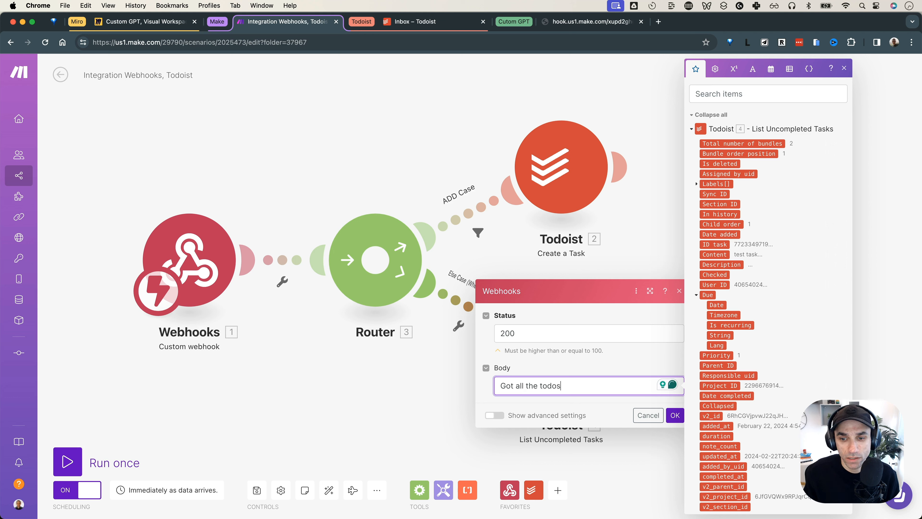
{"action": "left_click", "coordinate": [675, 415]}
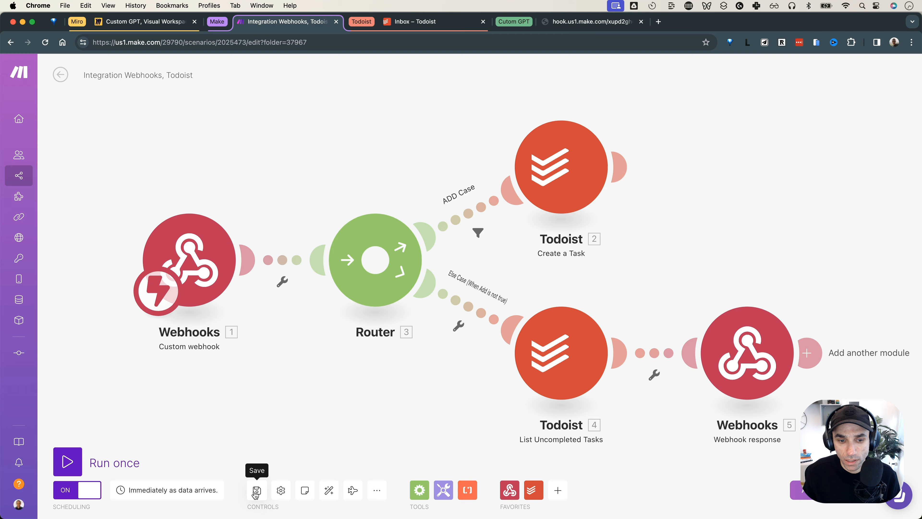
{"action": "left_click", "coordinate": [601, 22]}
Change the webhook URL query to type=list and load it, returning 'Got all the todos!'
{"action": "left_click", "coordinate": [326, 42]}
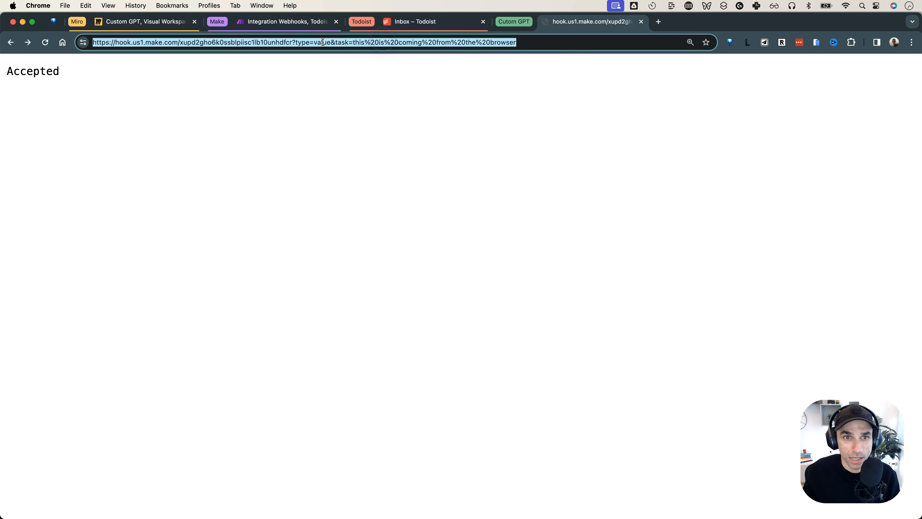
{"action": "left_click", "coordinate": [319, 42]}
{"action": "key", "text": "shift+super+Right"}
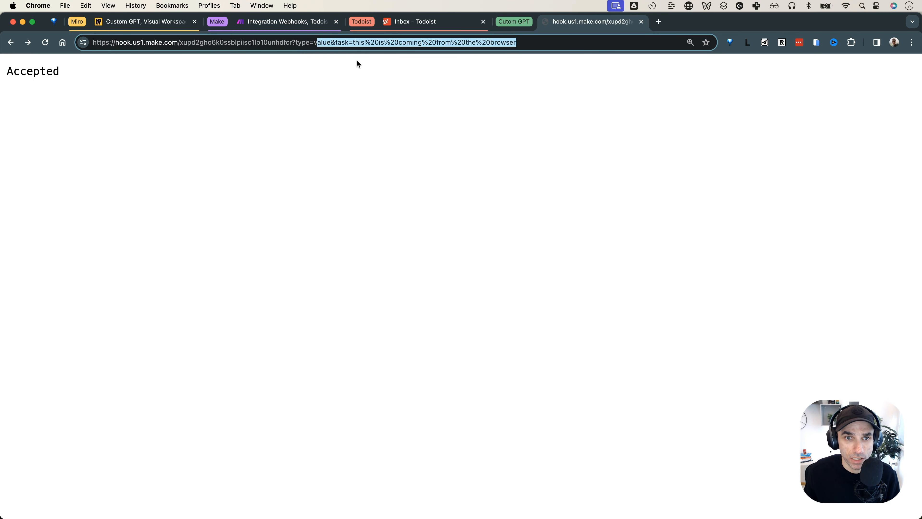
{"action": "key", "text": "BackSpace"}
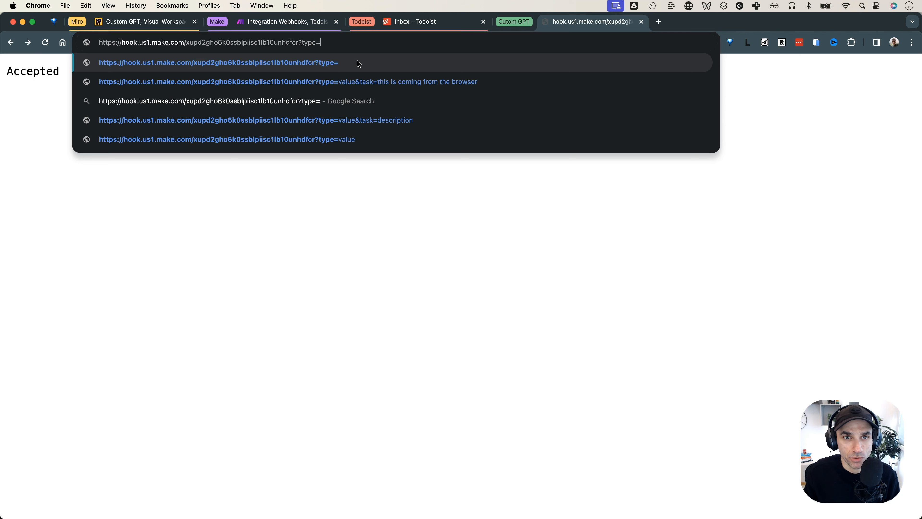
{"action": "type", "text": "list"}
{"action": "key", "text": "Return"}
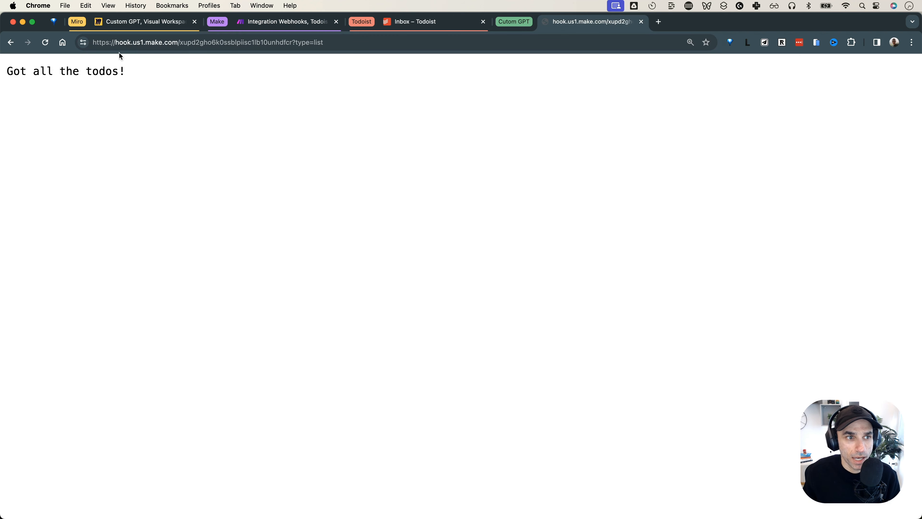
{"action": "left_click_drag", "start_coordinate": [39, 71], "coordinate": [124, 71]}
{"action": "left_click", "coordinate": [218, 62]}
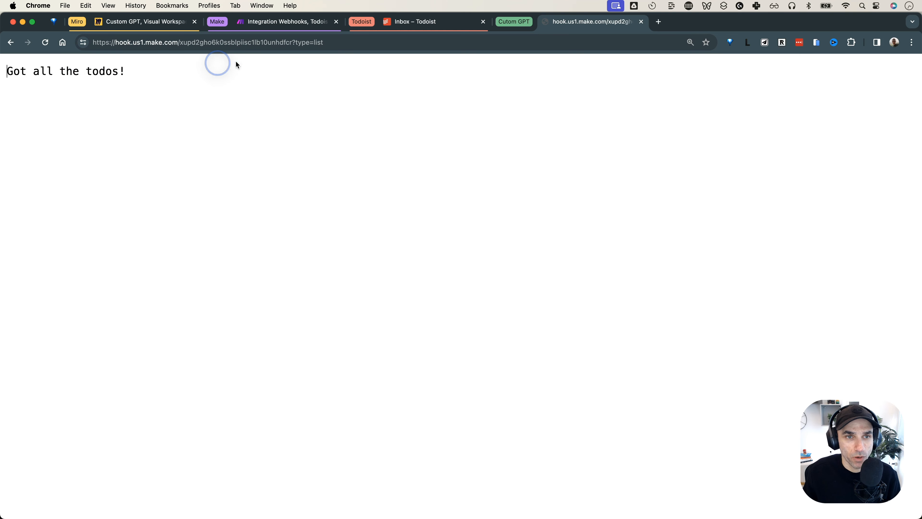
{"action": "left_click", "coordinate": [275, 22]}
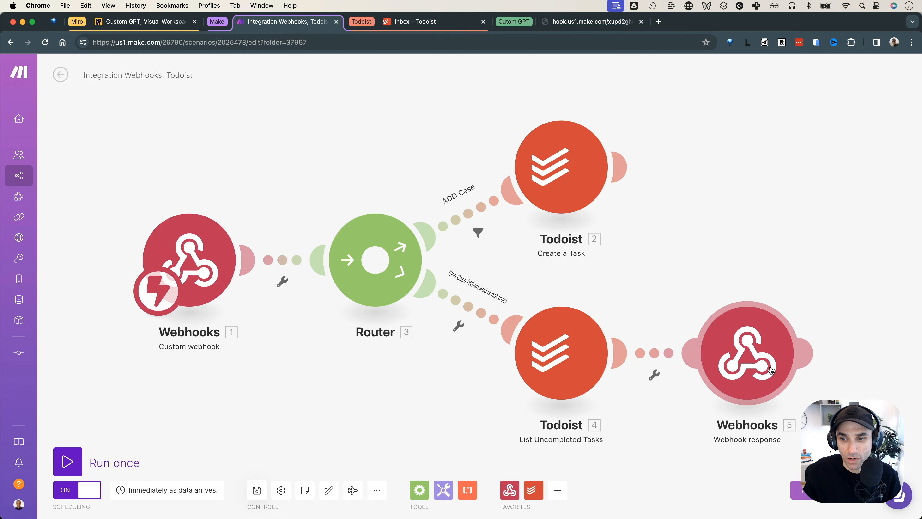
Rewrite the List response body as 'Got {Total number of bundles} todos back from todoist!'
{"action": "left_click", "coordinate": [766, 357]}
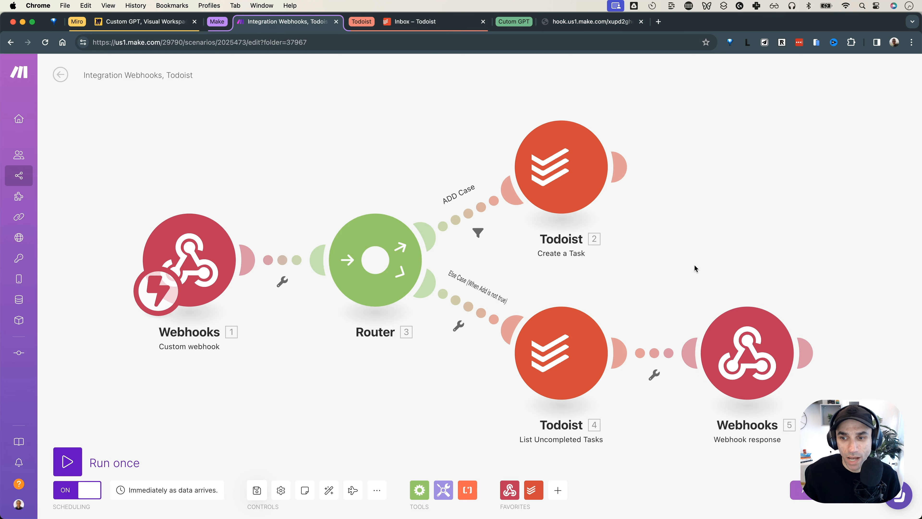
{"action": "triple_click", "coordinate": [533, 367]}
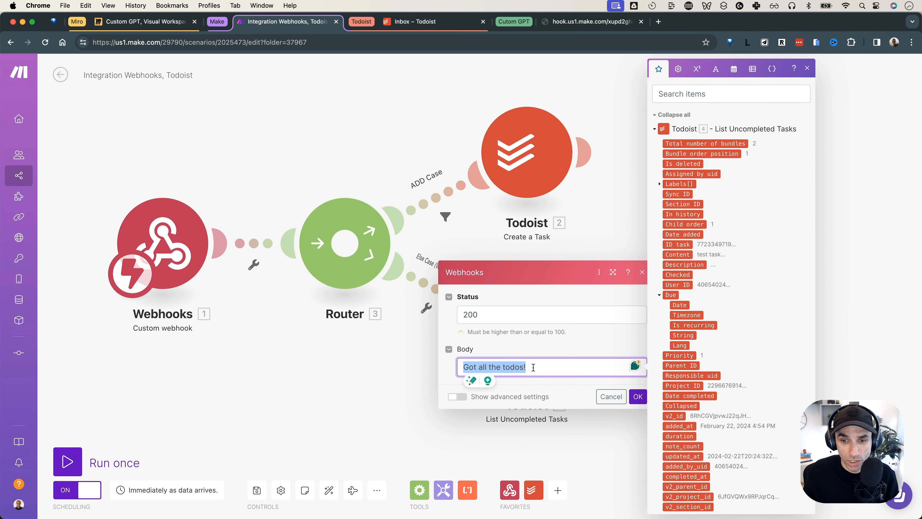
{"action": "key", "text": "BackSpace"}
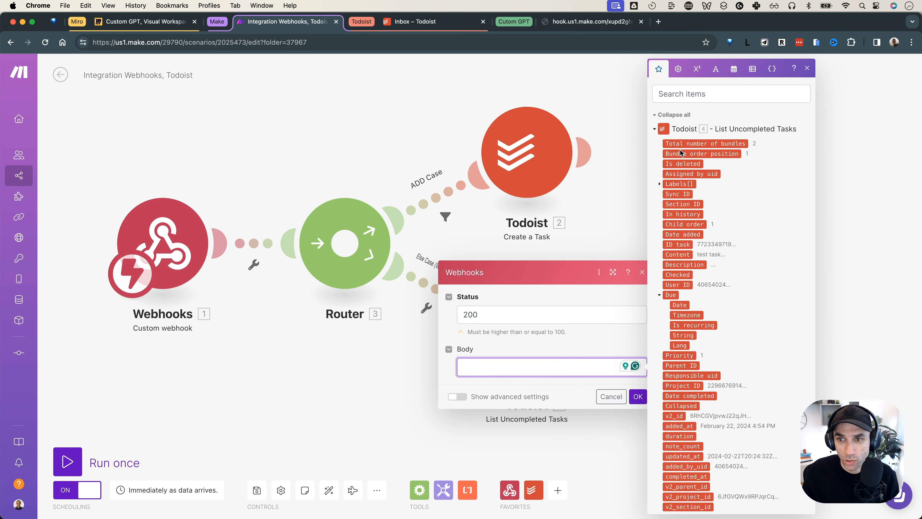
{"action": "scroll", "coordinate": [693, 378], "scroll_direction": "down", "scroll_amount": 3}
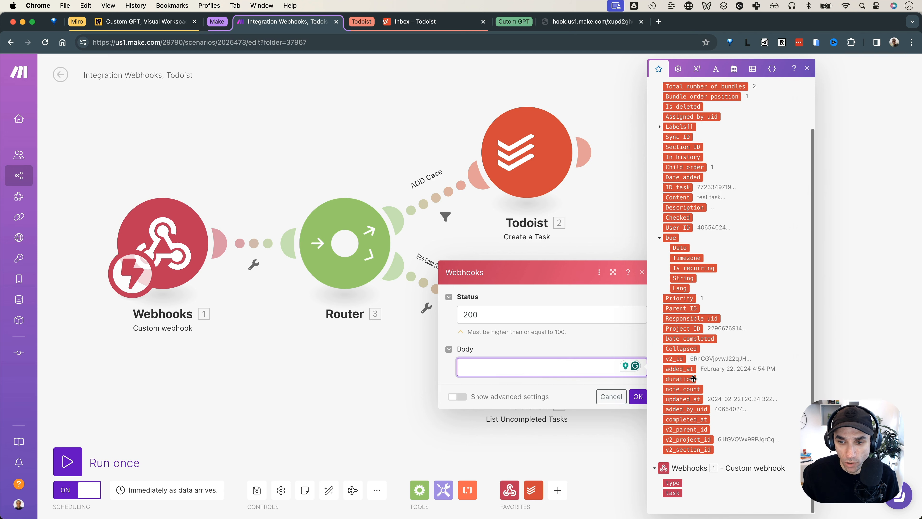
{"action": "scroll", "coordinate": [694, 378], "scroll_direction": "up", "scroll_amount": 3}
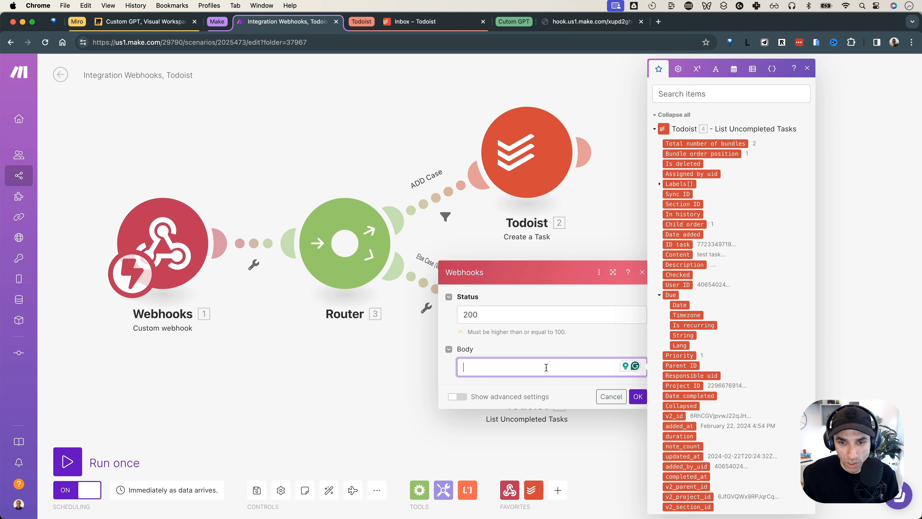
{"action": "type", "text": "Got"}
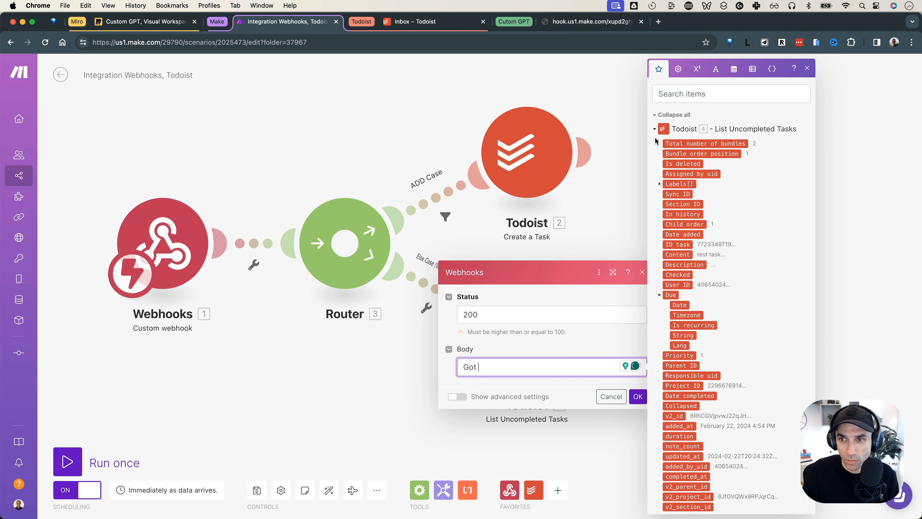
{"action": "left_click", "coordinate": [671, 143]}
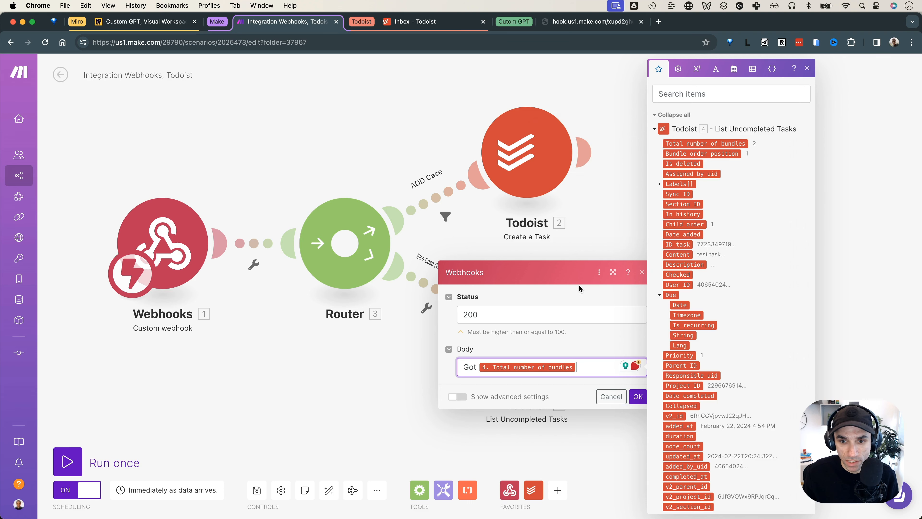
{"action": "type", "text": "todos back from todist."}
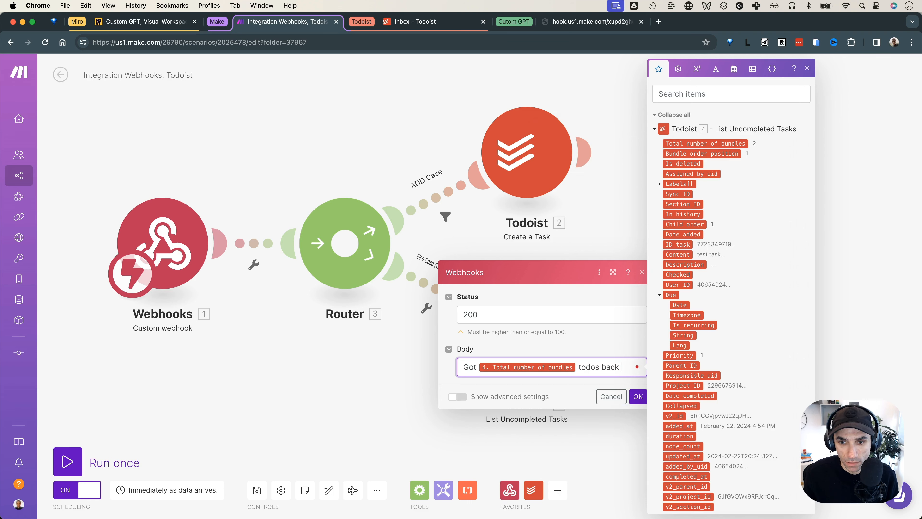
{"action": "key", "text": "BackSpace"}
{"action": "key", "text": "BackSpace"}
{"action": "key", "text": "BackSpace"}
{"action": "key", "text": "BackSpace"}
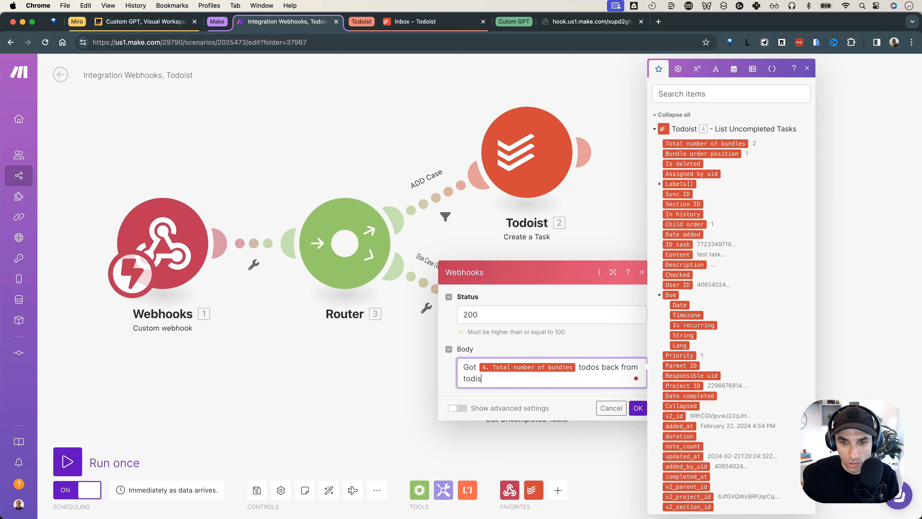
{"action": "type", "text": "oist!"}
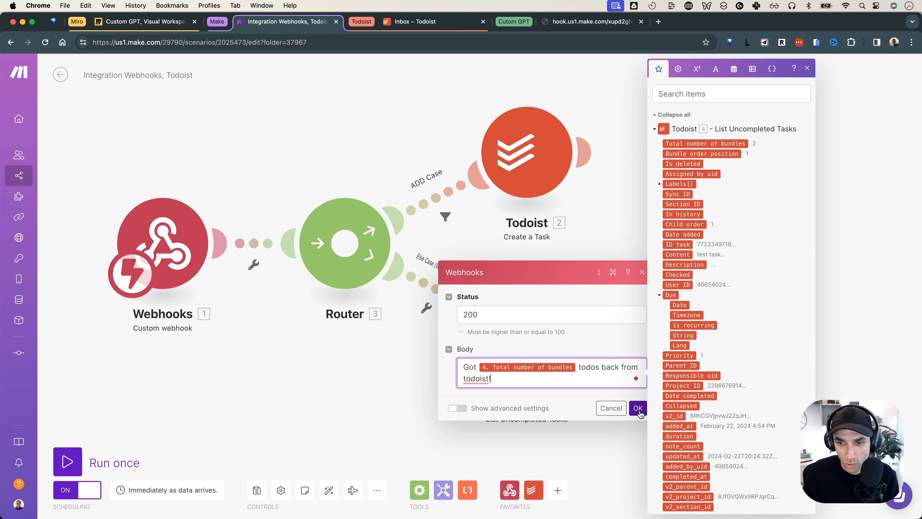
Confirm the Webhook response settings and save the scenario
{"action": "left_click", "coordinate": [638, 407]}
{"action": "left_click", "coordinate": [256, 491]}
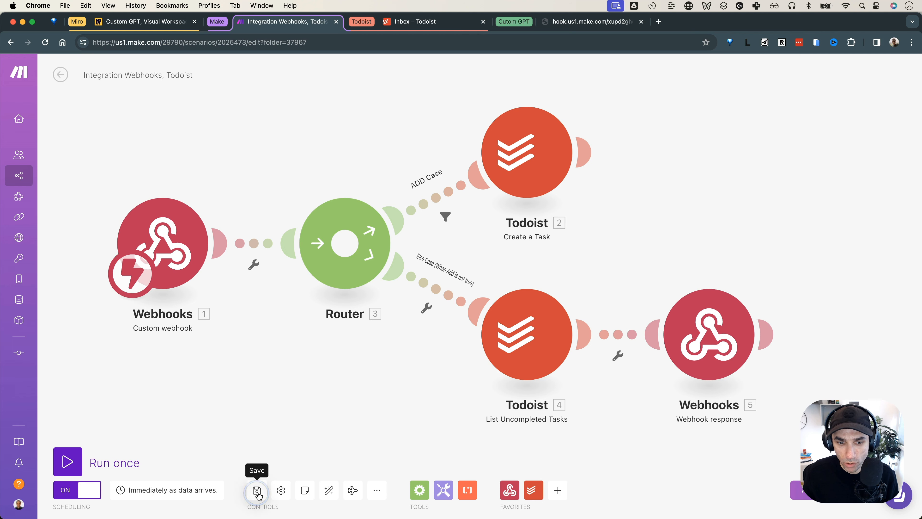
{"action": "left_click", "coordinate": [577, 26]}
{"action": "left_click", "coordinate": [446, 43]}
Reload the type=list webhook URL and check it reports 2 todos
{"action": "key", "text": "Return"}
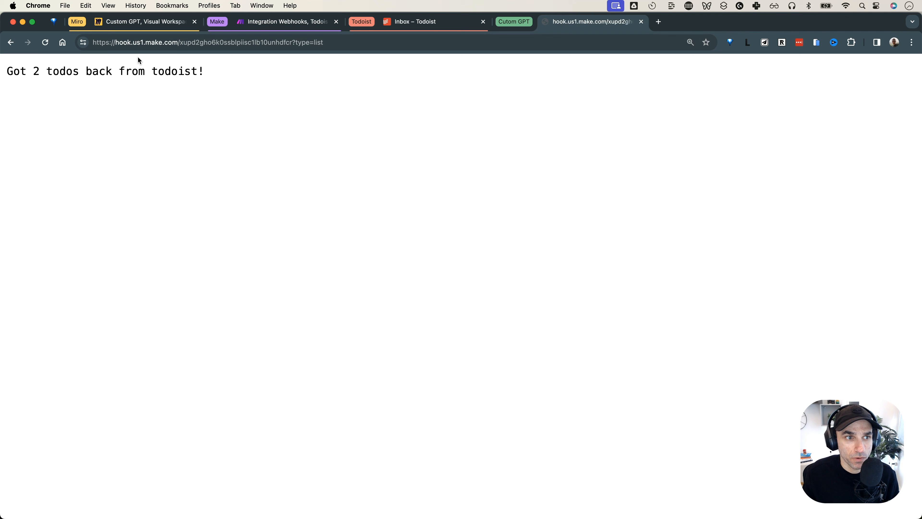
{"action": "left_click_drag", "start_coordinate": [9, 71], "coordinate": [46, 71]}
{"action": "left_click", "coordinate": [187, 71]}
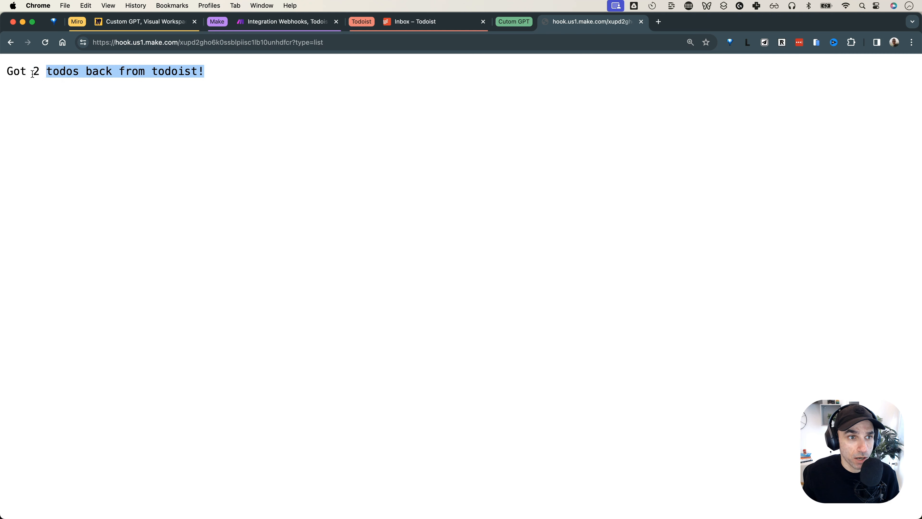
{"action": "double_click", "coordinate": [36, 70]}
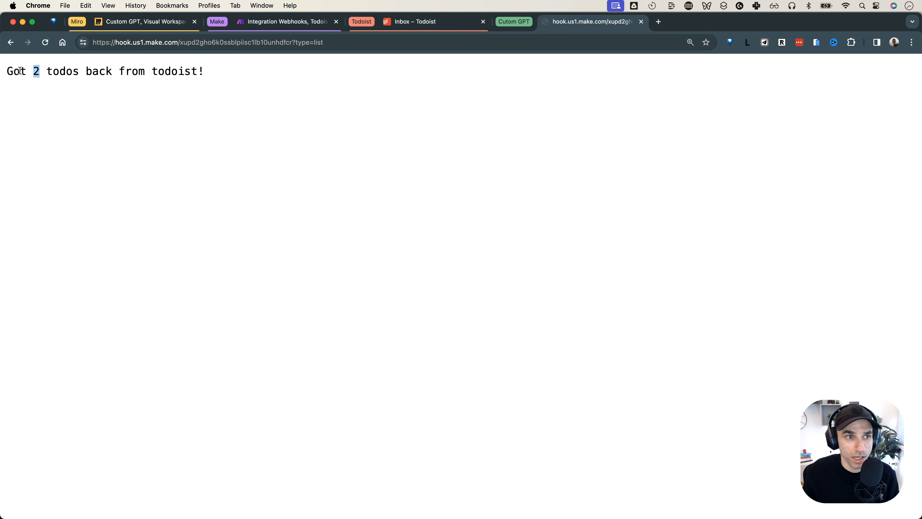
{"action": "left_click", "coordinate": [30, 71]}
{"action": "left_click_drag", "start_coordinate": [32, 72], "coordinate": [37, 71]}
{"action": "left_click", "coordinate": [109, 95]}
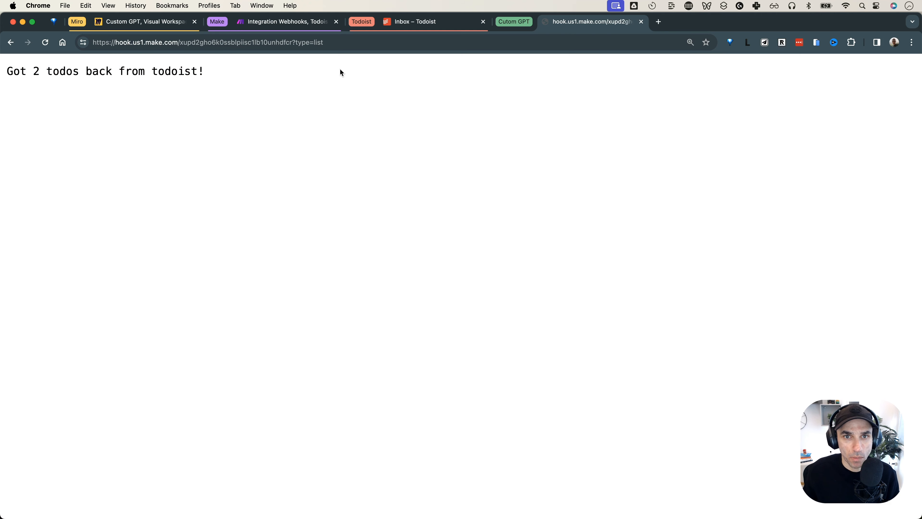
Add the task 'add one more todo' to the Todoist inbox
{"action": "left_click", "coordinate": [408, 23]}
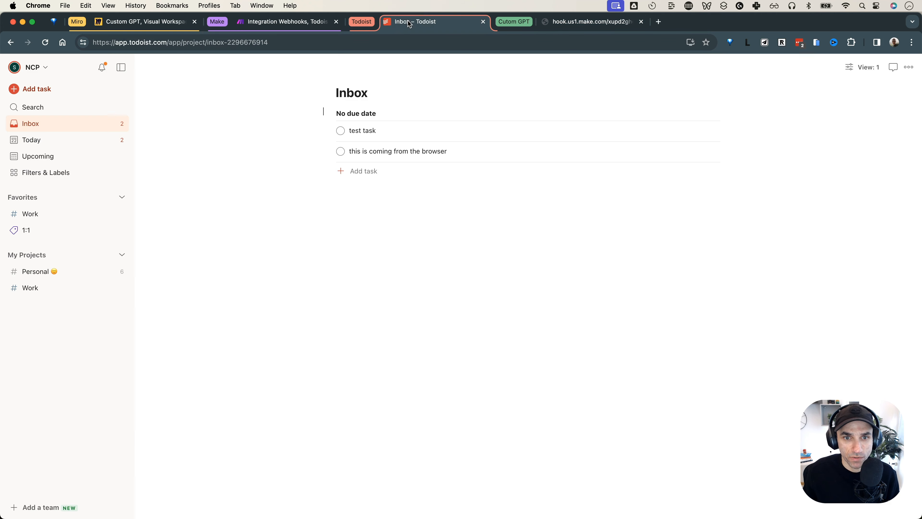
{"action": "left_click", "coordinate": [362, 175]}
{"action": "type", "text": "add onemore todo"}
{"action": "key", "text": "Return"}
Resend the list webhook request and confirm the count is now 3
{"action": "left_click", "coordinate": [561, 25]}
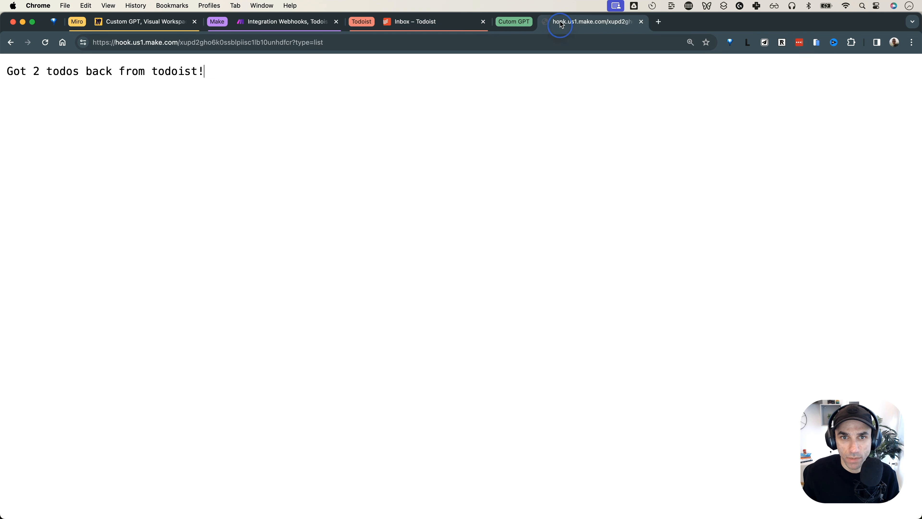
{"action": "left_click", "coordinate": [512, 39]}
{"action": "key", "text": "Return"}
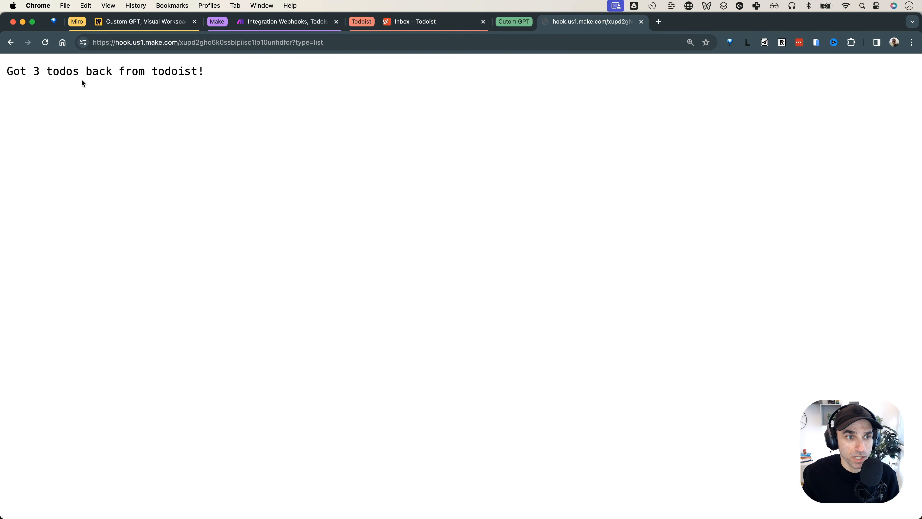
{"action": "double_click", "coordinate": [36, 71]}
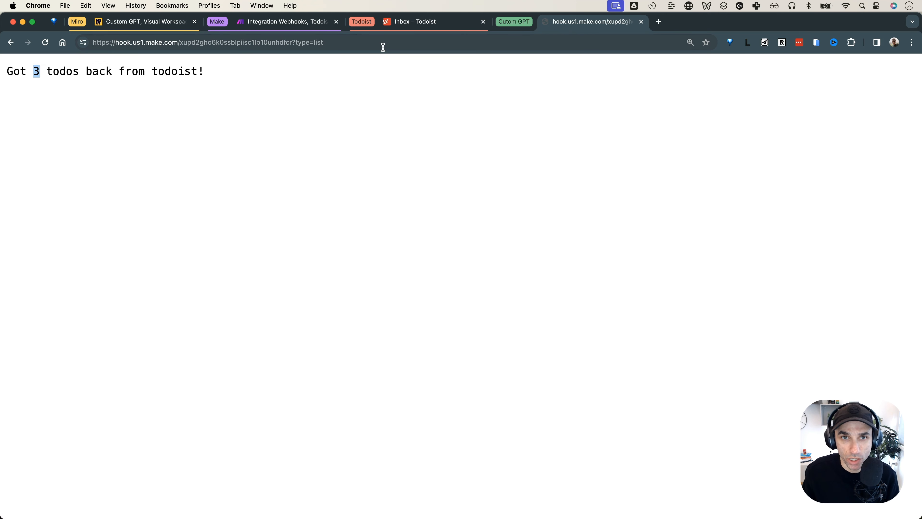
{"action": "left_click", "coordinate": [420, 25]}
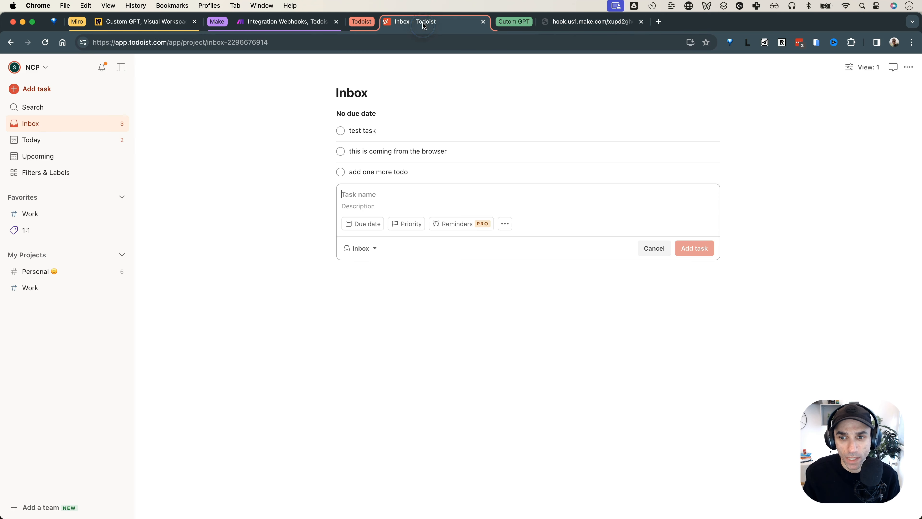
{"action": "left_click", "coordinate": [309, 23]}
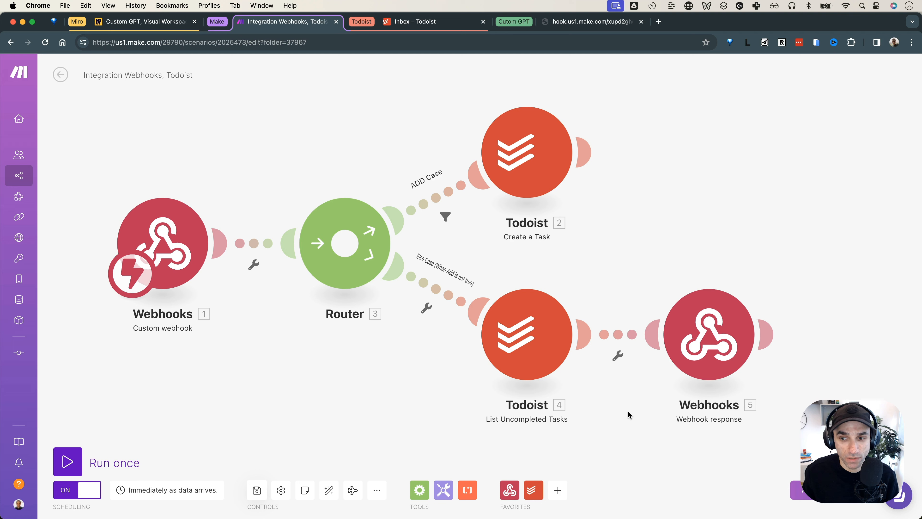
Append a Webhook response to Create a Task, status 200, with body mapped to 2. Task ID
{"action": "left_click", "coordinate": [419, 489]}
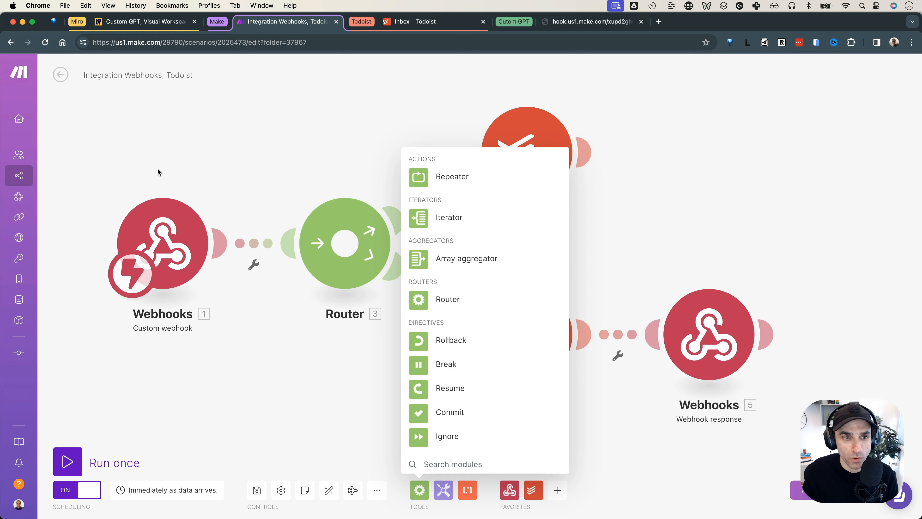
{"action": "left_click", "coordinate": [690, 215]}
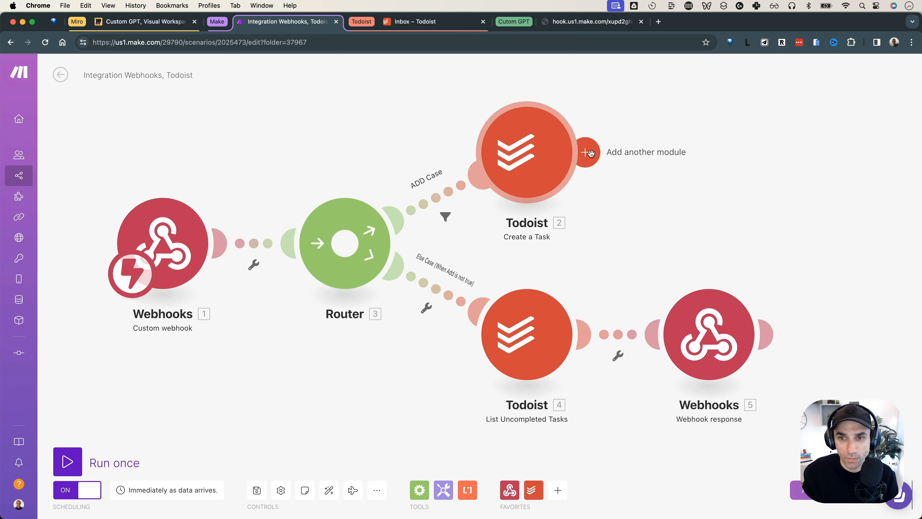
{"action": "left_click", "coordinate": [589, 152]}
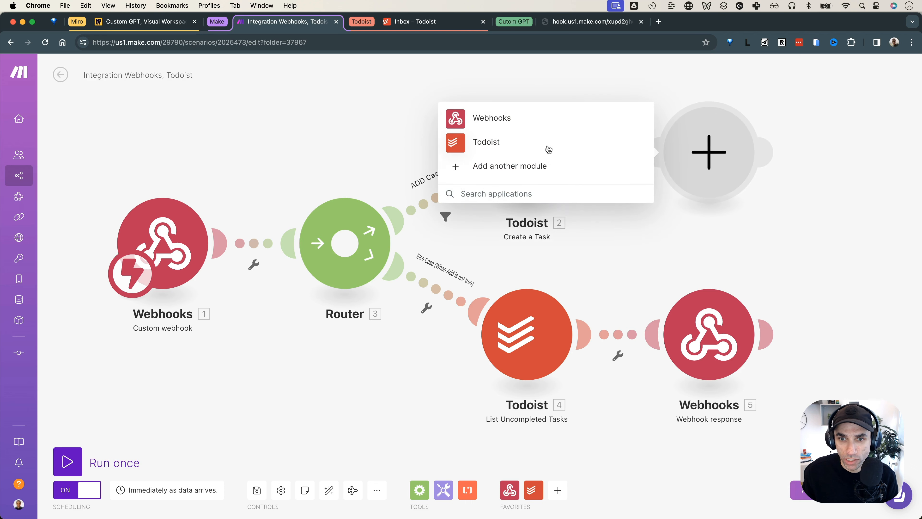
{"action": "left_click", "coordinate": [521, 118]}
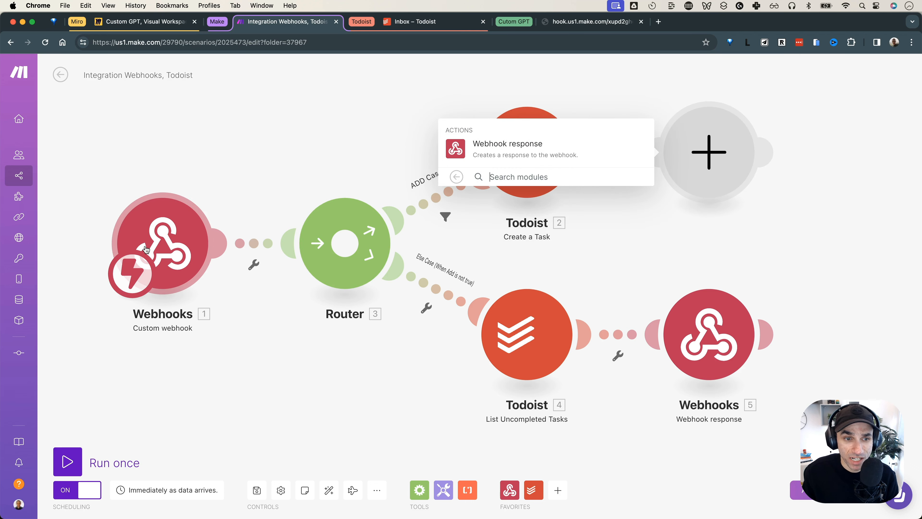
{"action": "left_click", "coordinate": [532, 152]}
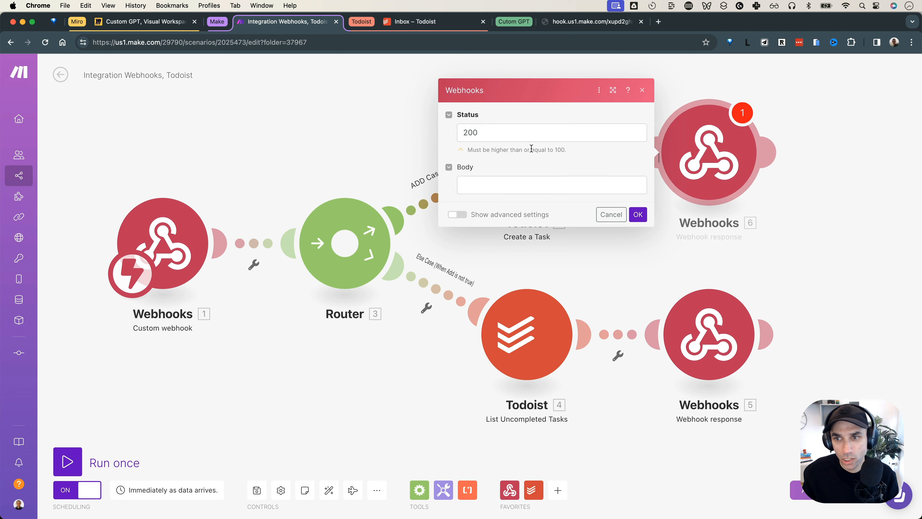
{"action": "left_click", "coordinate": [514, 191]}
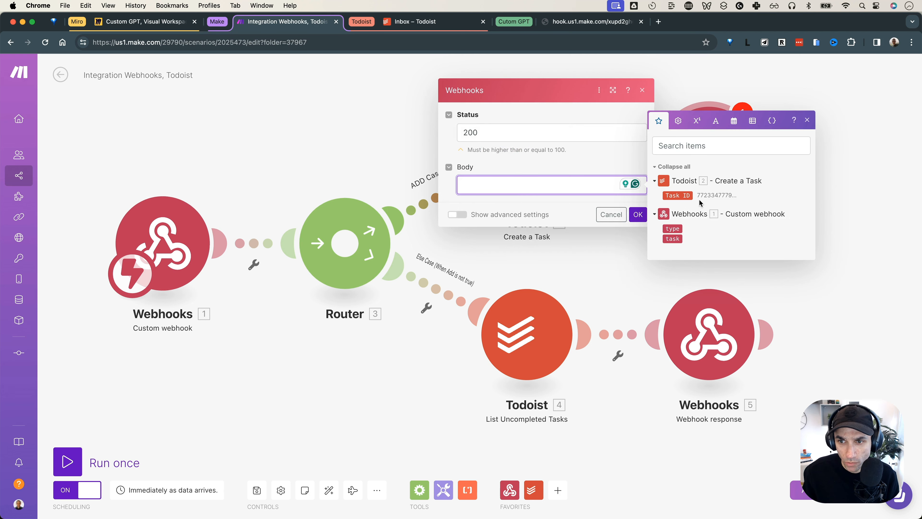
{"action": "left_click", "coordinate": [682, 197]}
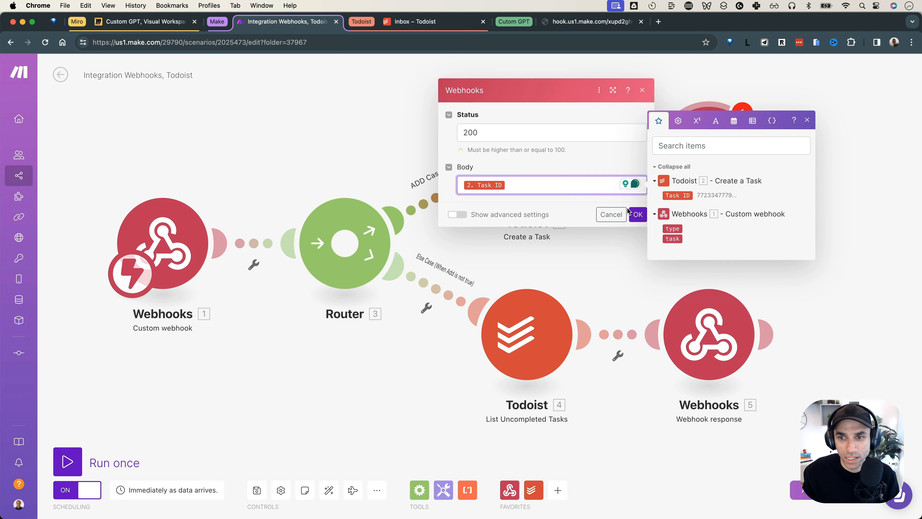
{"action": "left_click", "coordinate": [638, 216]}
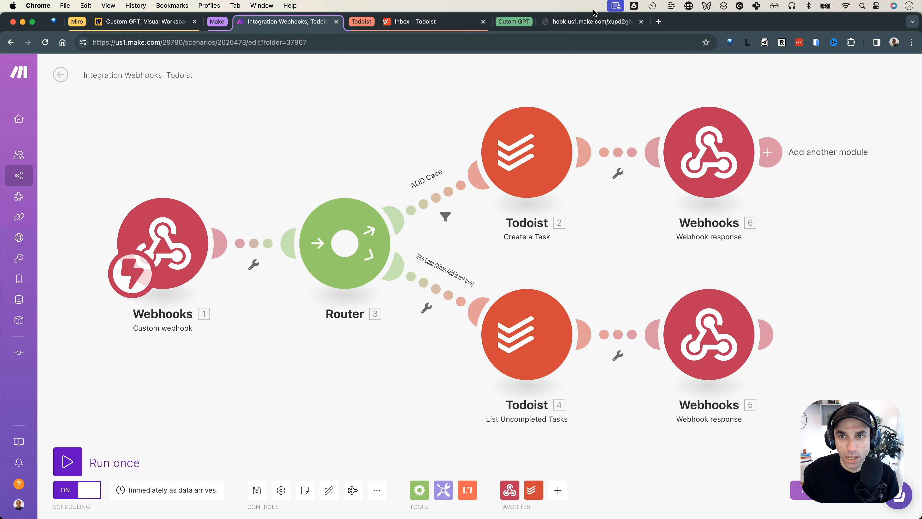
Save the scenario and call the webhook with type=add&task=test response
{"action": "left_click", "coordinate": [256, 490]}
{"action": "left_click", "coordinate": [566, 26]}
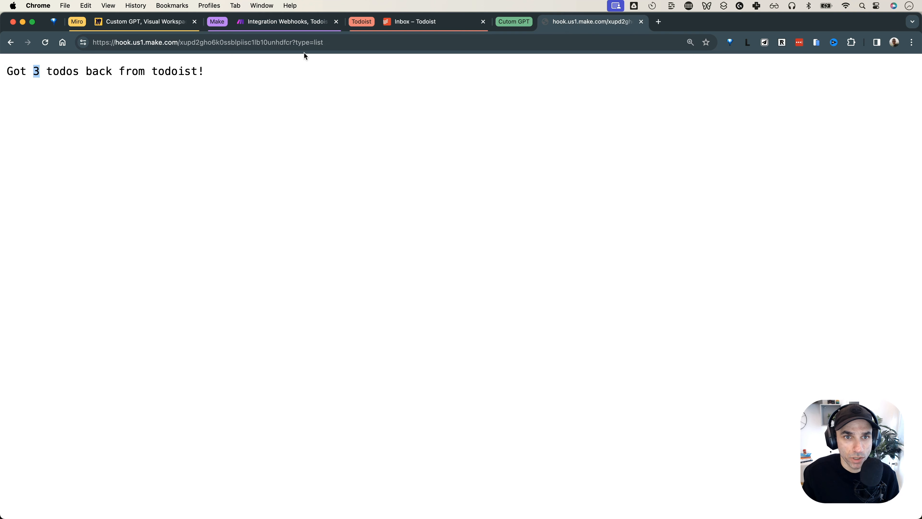
{"action": "left_click", "coordinate": [326, 43]}
{"action": "left_click", "coordinate": [326, 43]}
{"action": "key", "text": "BackSpace"}
{"action": "key", "text": "BackSpace"}
{"action": "key", "text": "BackSpace"}
{"action": "type", "text": "add&"}
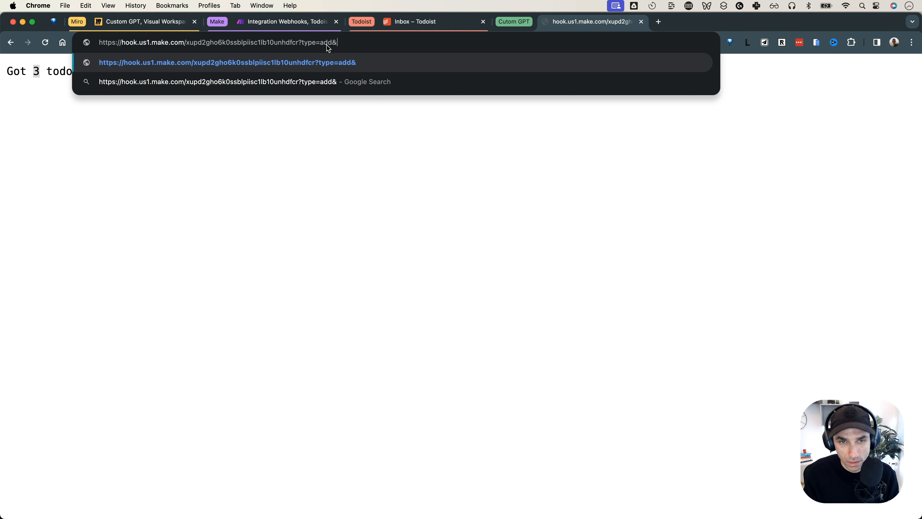
{"action": "type", "text": "task=test response"}
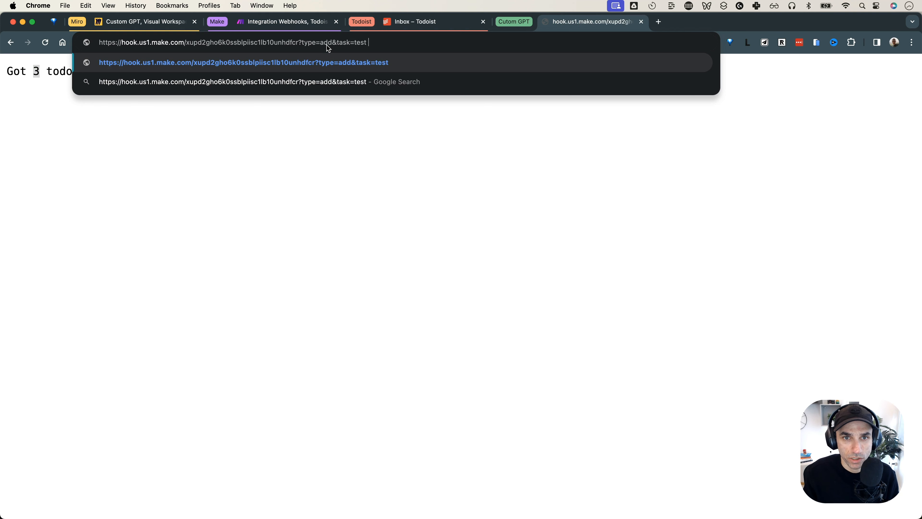
{"action": "key", "text": "Return"}
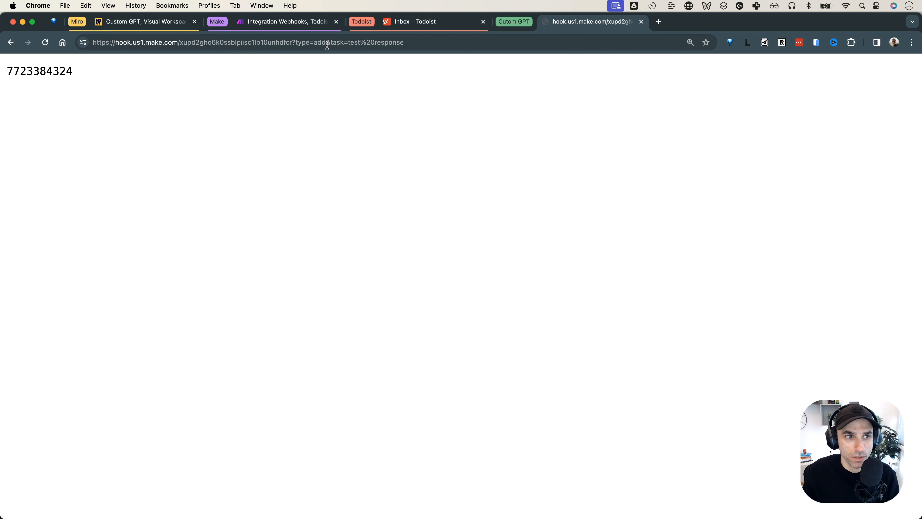
{"action": "double_click", "coordinate": [56, 71]}
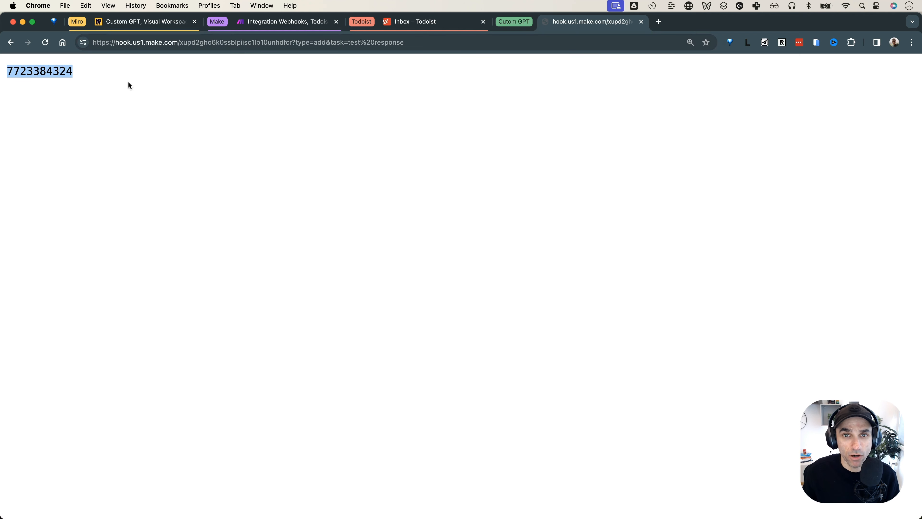
{"action": "left_click", "coordinate": [129, 85]}
{"action": "double_click", "coordinate": [62, 71]}
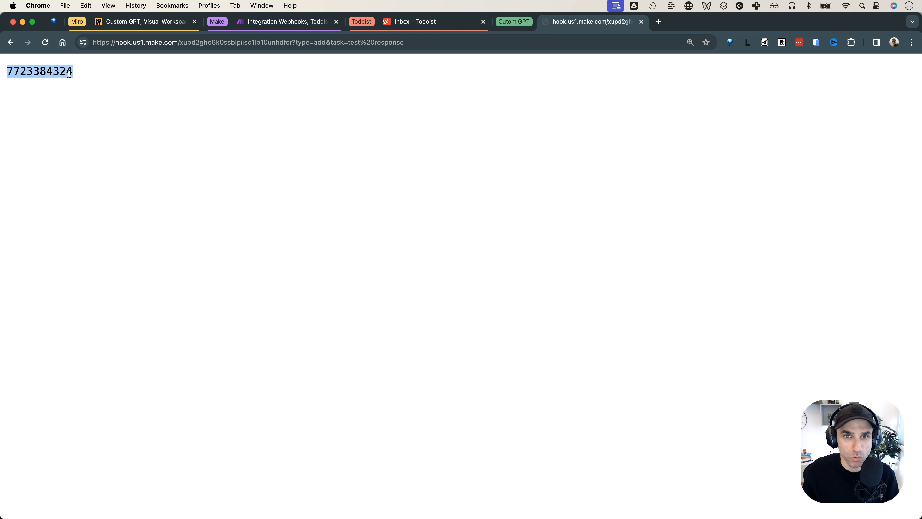
{"action": "left_click", "coordinate": [426, 25]}
Check the ADD Case filter condition 1.type Equal to add against the called URL's type parameter
{"action": "left_click", "coordinate": [295, 24]}
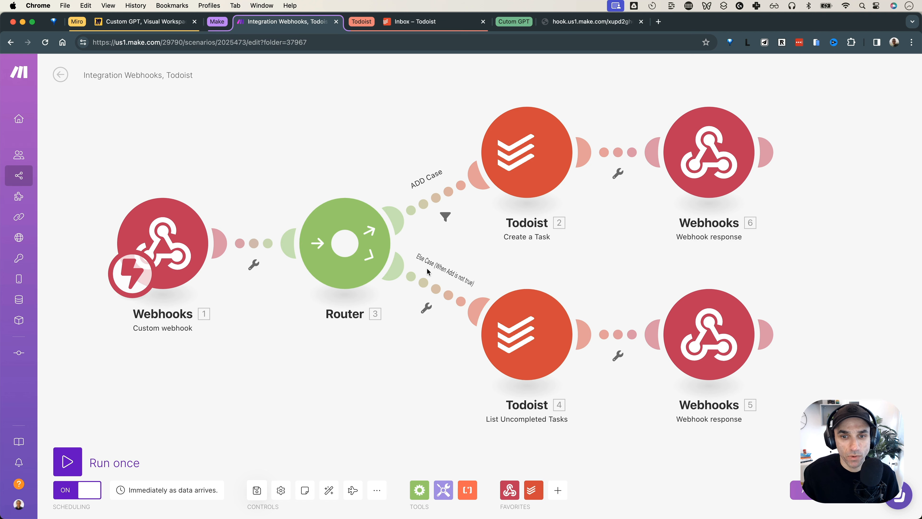
{"action": "left_click", "coordinate": [445, 217]}
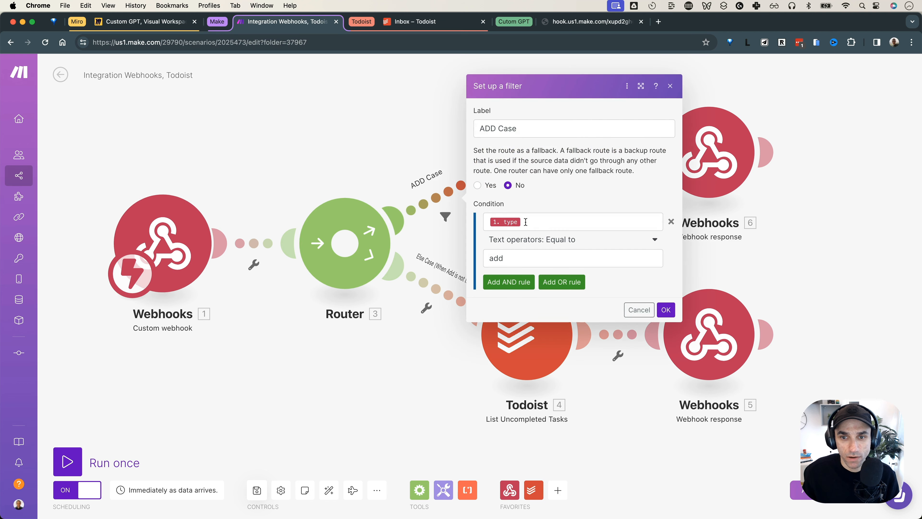
{"action": "left_click", "coordinate": [575, 23]}
{"action": "left_click", "coordinate": [322, 47]}
{"action": "left_click", "coordinate": [300, 43]}
{"action": "double_click", "coordinate": [300, 43]}
{"action": "left_click", "coordinate": [290, 23]}
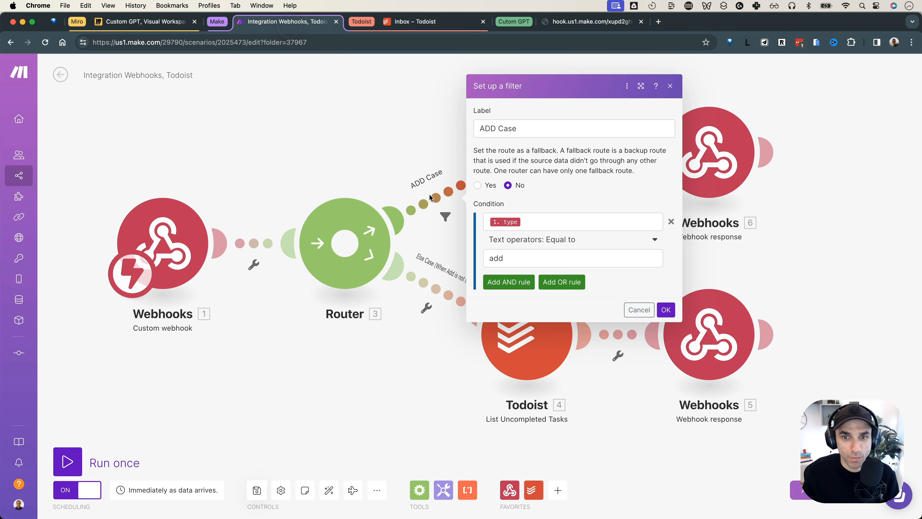
{"action": "left_click", "coordinate": [666, 309]}
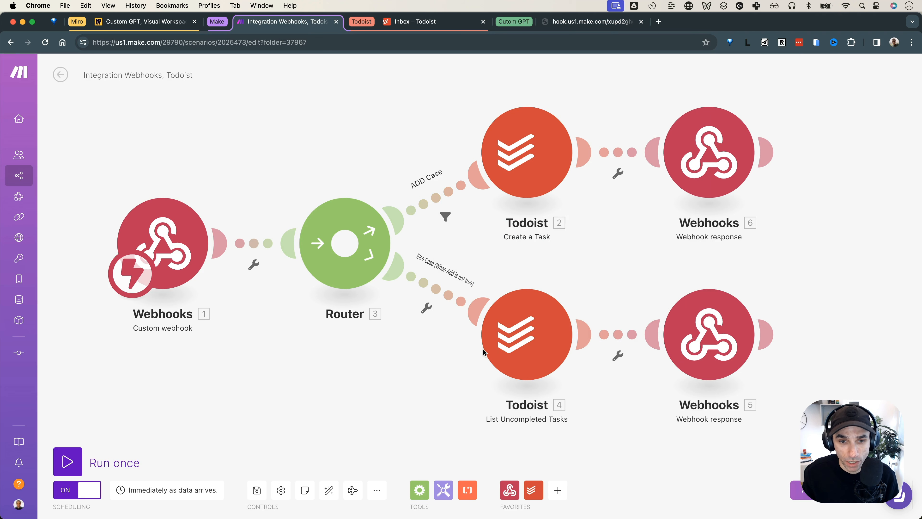
Review the '2 Ways' note on query params versus request headers on the Miro board
{"action": "left_click", "coordinate": [145, 24]}
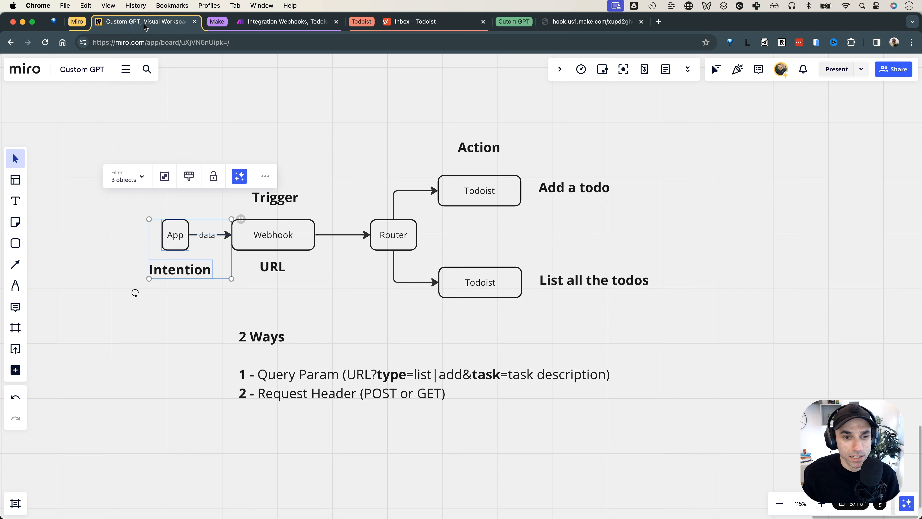
{"action": "left_click", "coordinate": [233, 340]}
{"action": "left_click_drag", "start_coordinate": [213, 368], "coordinate": [428, 414]}
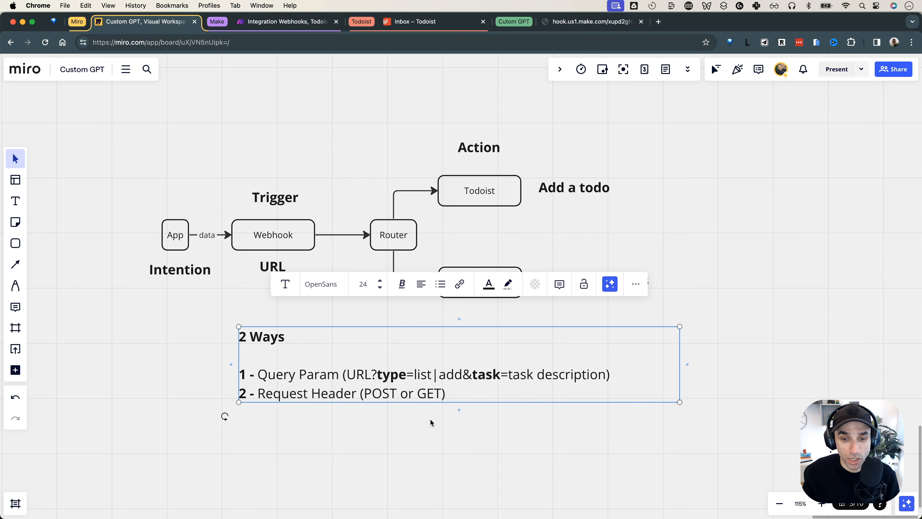
{"action": "left_click", "coordinate": [430, 418]}
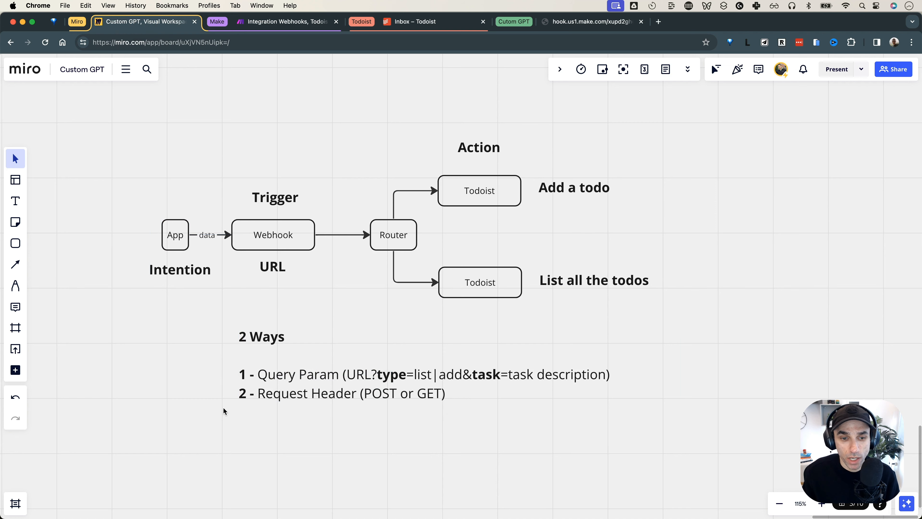
{"action": "left_click_drag", "start_coordinate": [224, 399], "coordinate": [343, 401]}
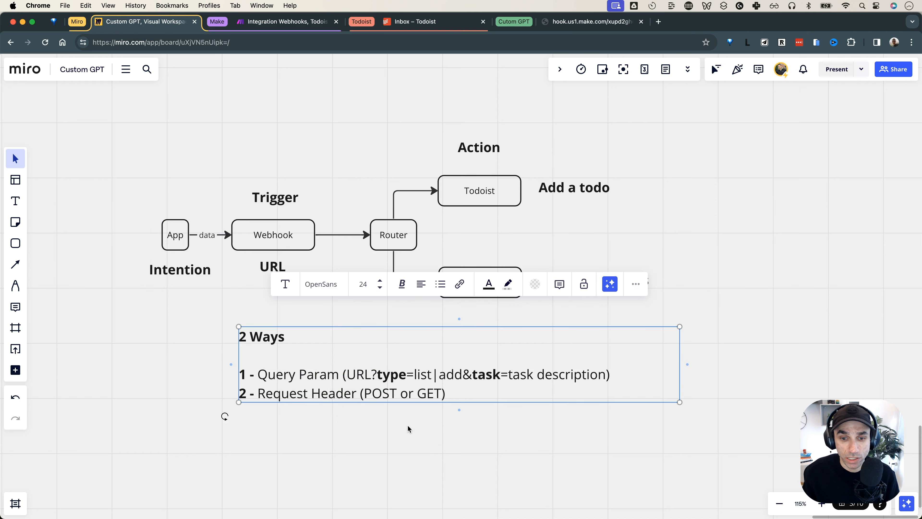
{"action": "left_click", "coordinate": [407, 425]}
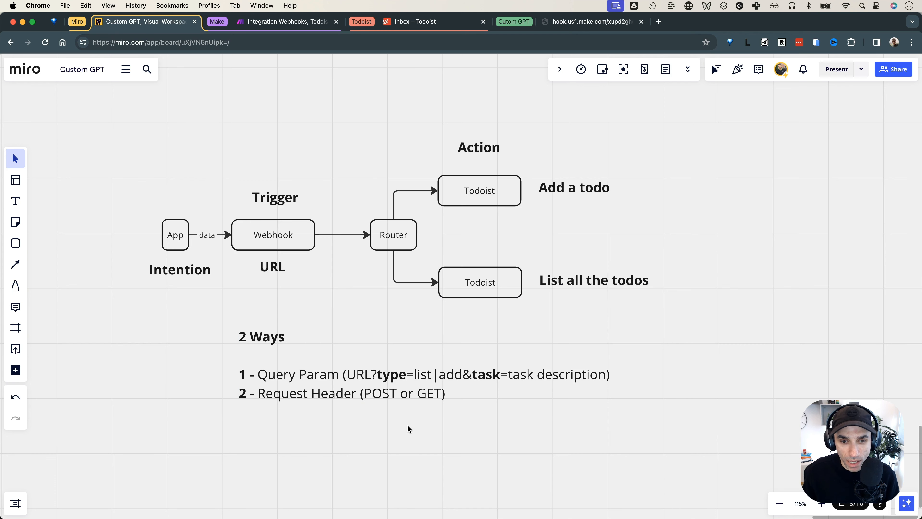
Copy the full add webhook URL from Chrome and close that page
{"action": "left_click", "coordinate": [592, 24]}
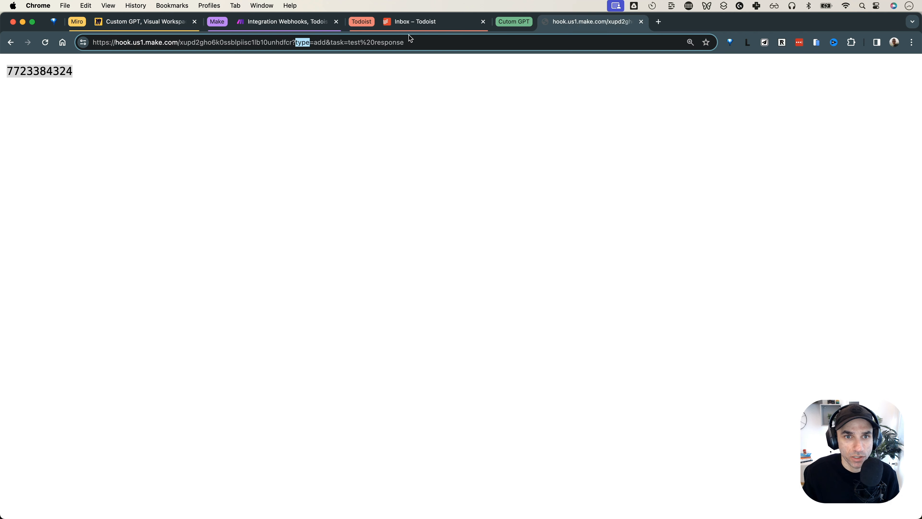
{"action": "double_click", "coordinate": [320, 42]}
{"action": "key", "text": "super+a"}
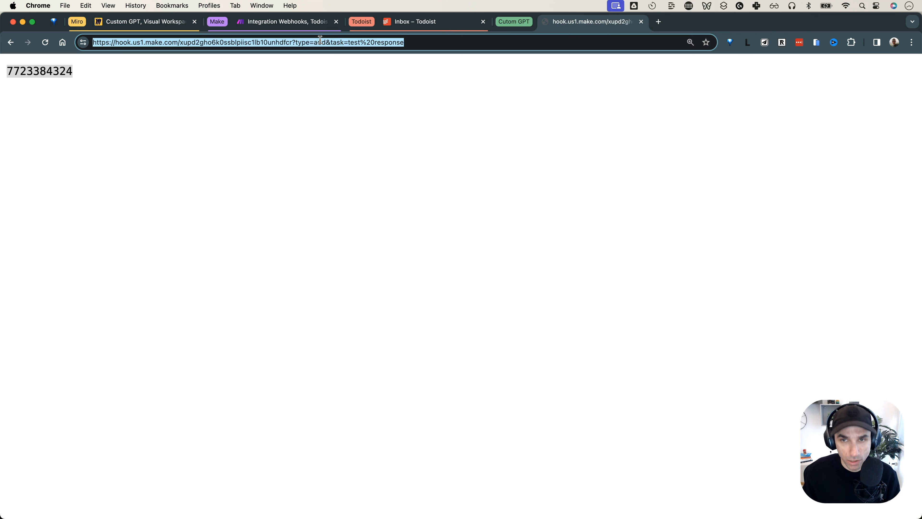
{"action": "left_click", "coordinate": [641, 21]}
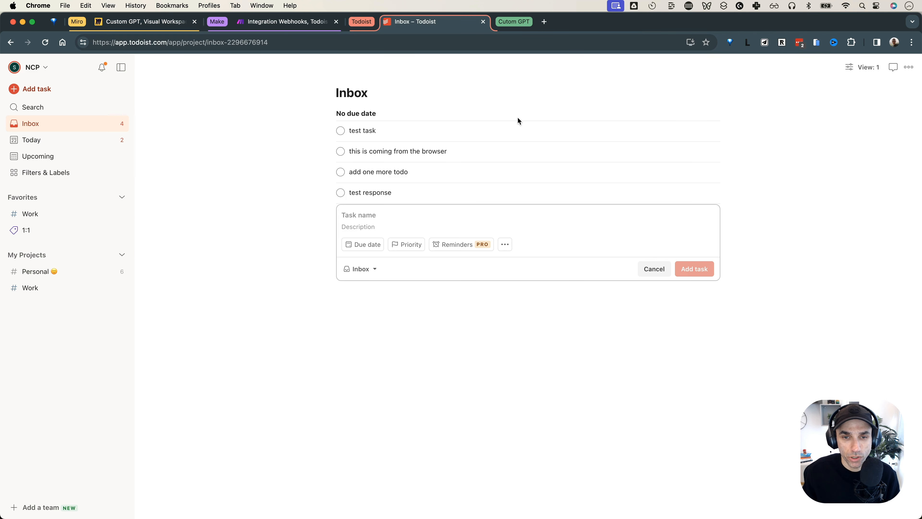
Start a new empty Postman request and highlight POST in the Miro 2 Ways note
{"action": "key", "text": "super+Tab"}
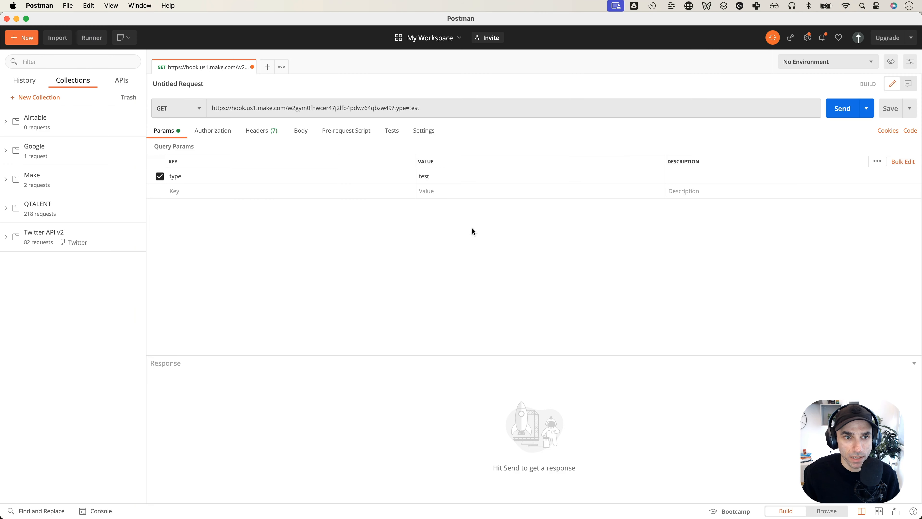
{"action": "left_click", "coordinate": [267, 68]}
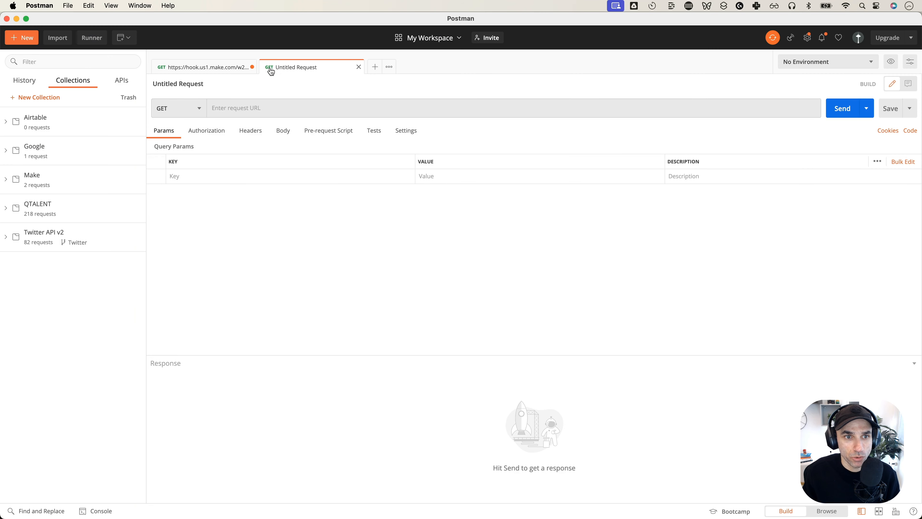
{"action": "key", "text": "super+Tab"}
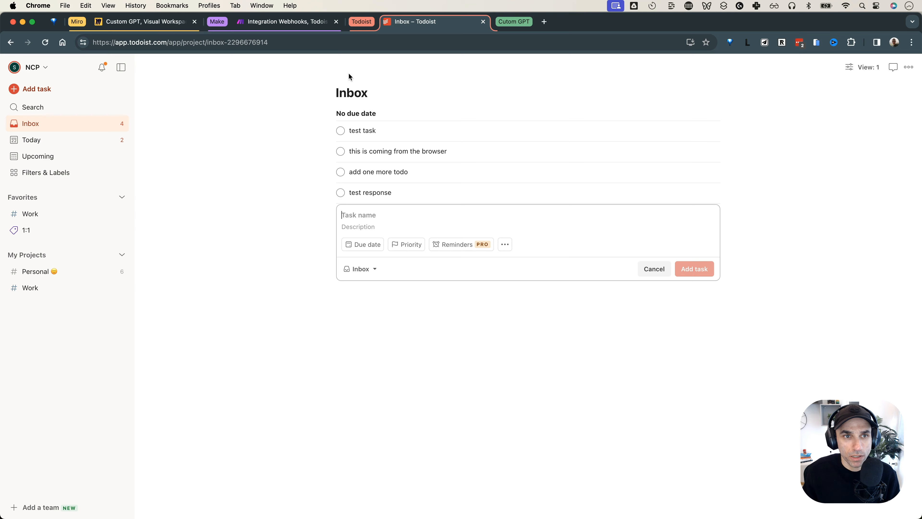
{"action": "left_click", "coordinate": [170, 30]}
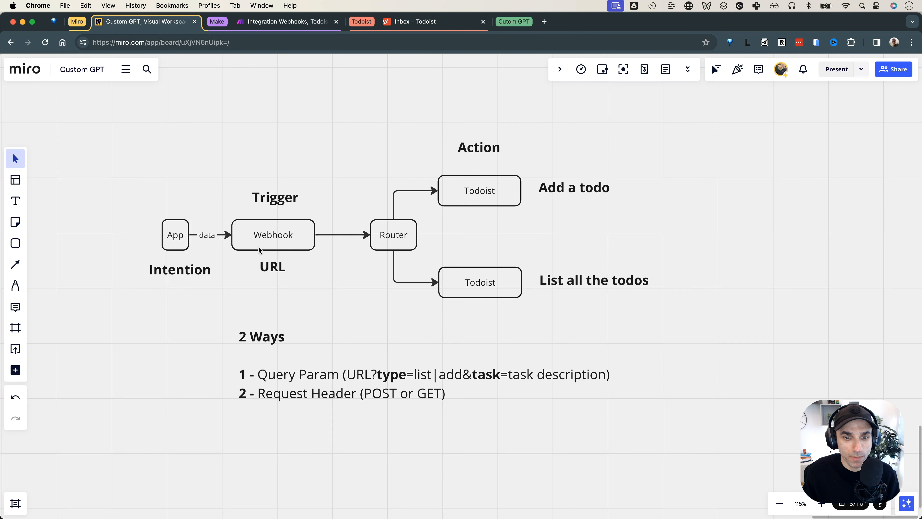
{"action": "double_click", "coordinate": [427, 397]}
{"action": "left_click", "coordinate": [361, 395]}
{"action": "double_click", "coordinate": [368, 394]}
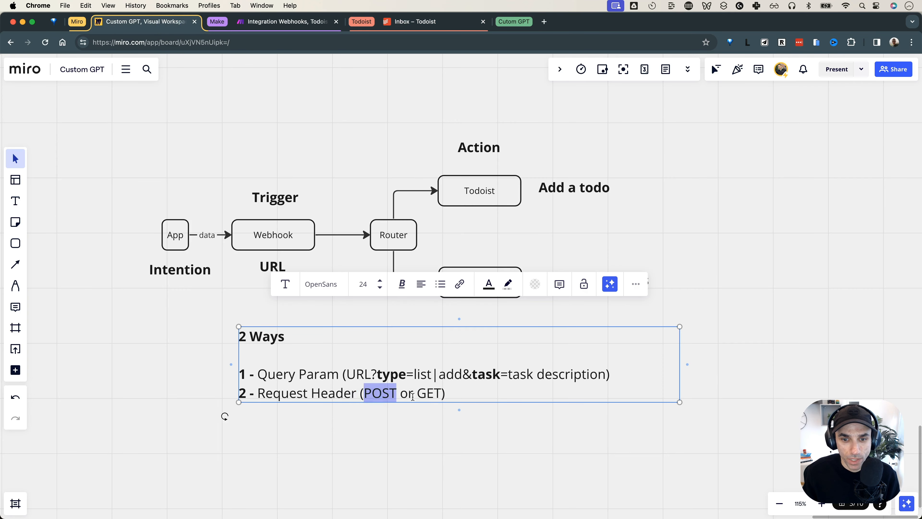
Paste the webhook URL into Postman's request field, showing type=add and task=test%20response params
{"action": "key", "text": "super+Tab"}
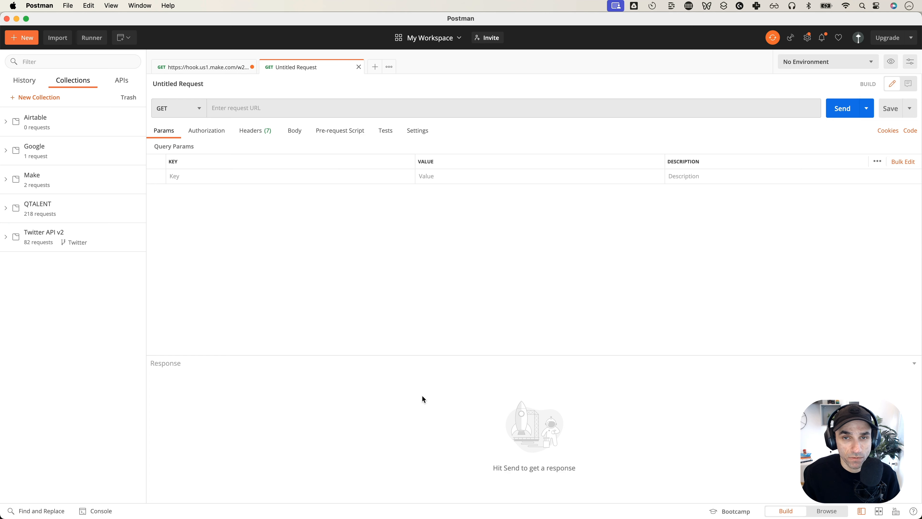
{"action": "left_click", "coordinate": [299, 109]}
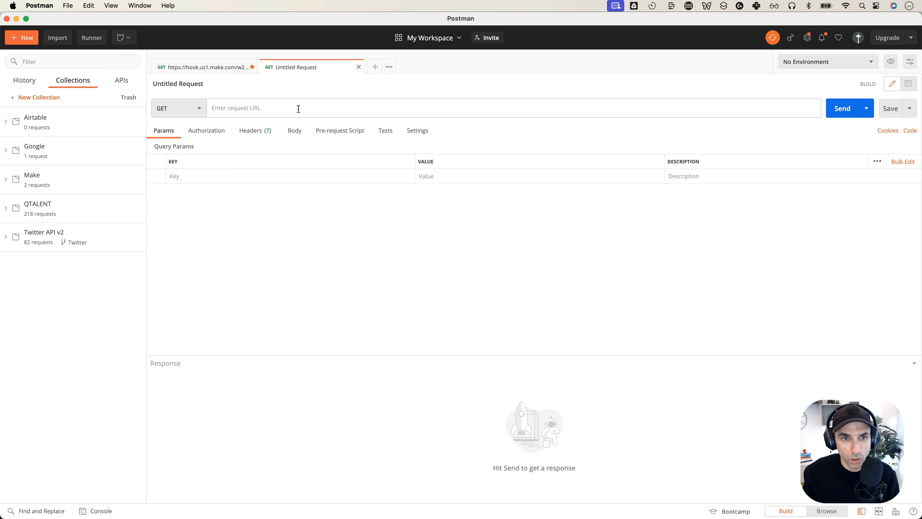
{"action": "left_click", "coordinate": [356, 263]}
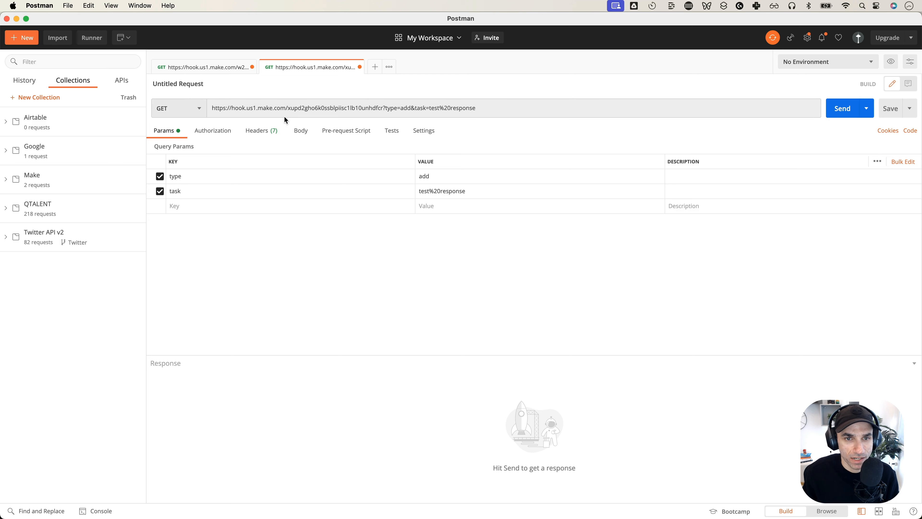
{"action": "key", "text": "super+Tab"}
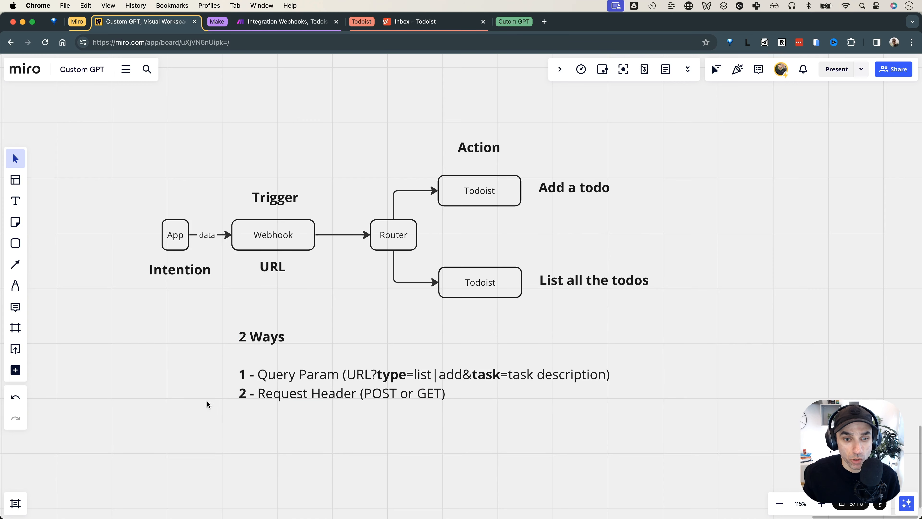
In the 2 Ways note, cut 'Request Header' in line 2 back to read '2 - Reque (POST or GET)'
{"action": "left_click_drag", "start_coordinate": [212, 368], "coordinate": [343, 380]}
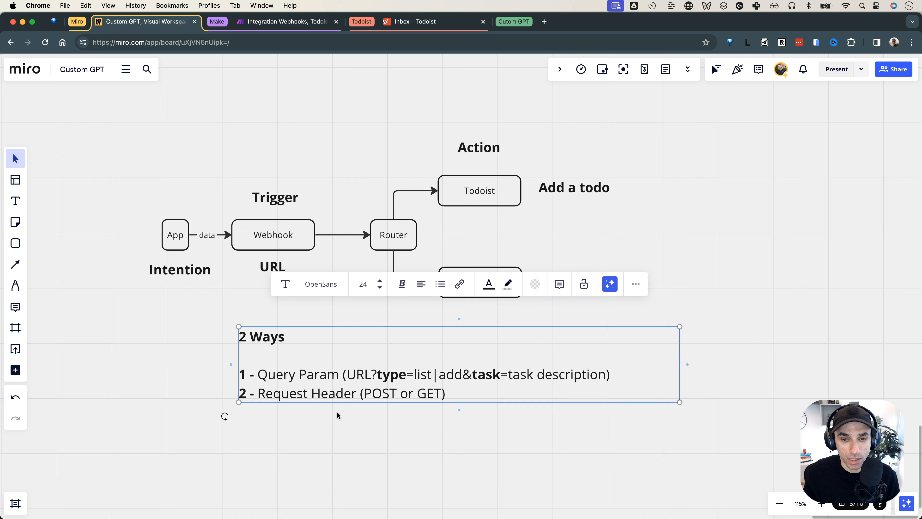
{"action": "double_click", "coordinate": [324, 394]}
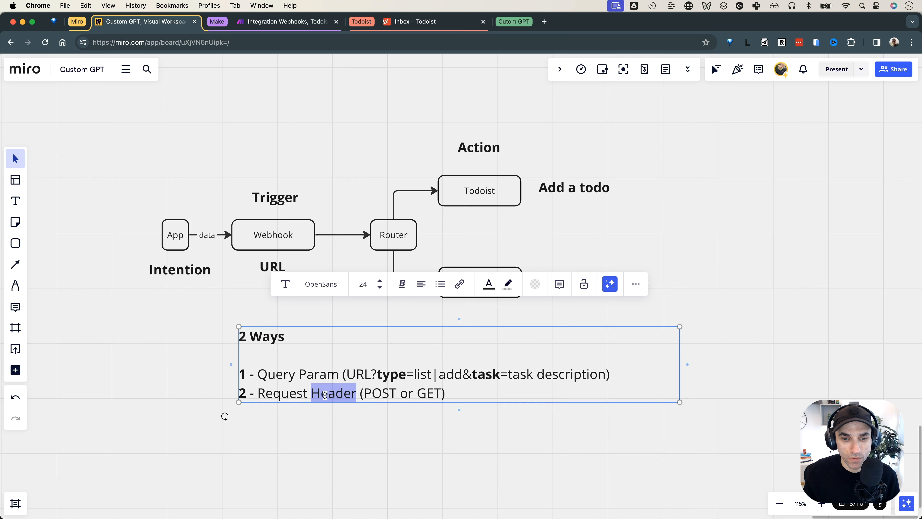
{"action": "triple_click", "coordinate": [283, 394]}
{"action": "double_click", "coordinate": [328, 393]}
{"action": "key", "text": "BackSpace"}
{"action": "key", "text": "BackSpace"}
{"action": "key", "text": "BackSpace"}
{"action": "key", "text": "BackSpace"}
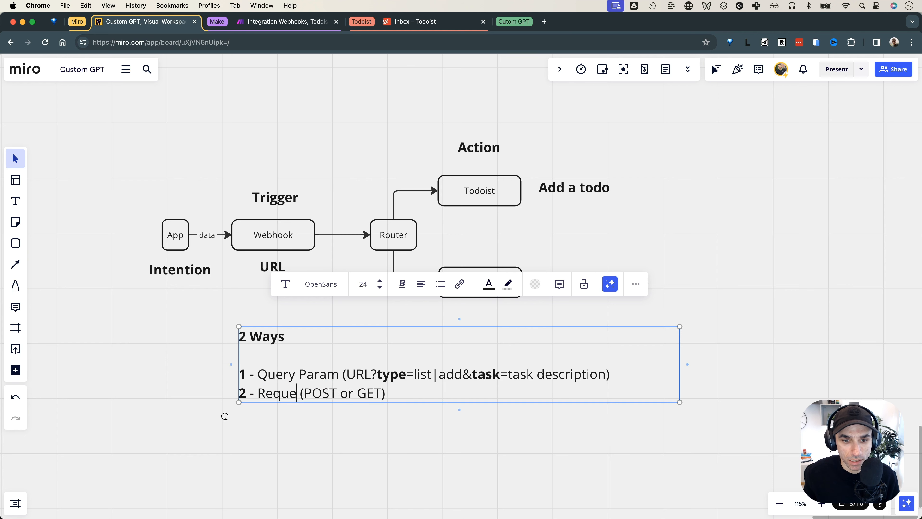
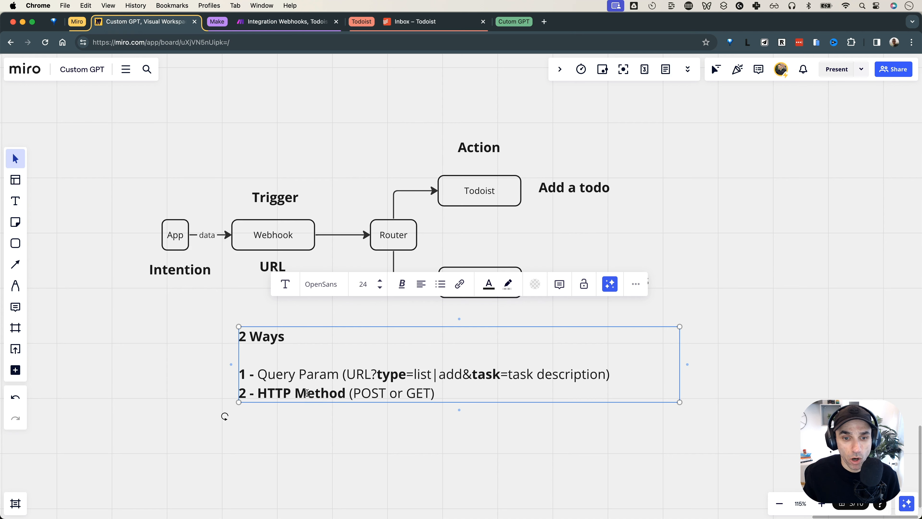
Highlight HTTP, POST and GET in the 2 Ways note while explaining
{"action": "double_click", "coordinate": [263, 390]}
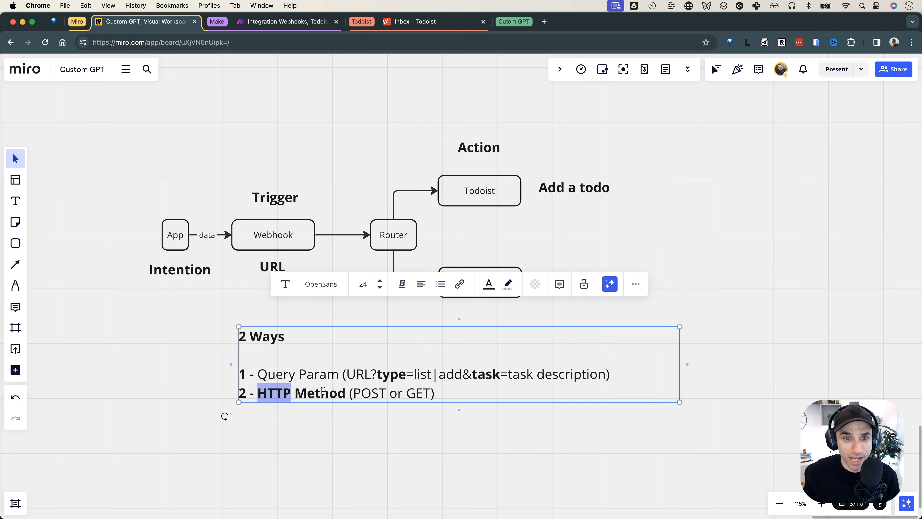
{"action": "scroll", "coordinate": [322, 391], "scroll_direction": "left", "scroll_amount": 1}
{"action": "left_click", "coordinate": [211, 236]}
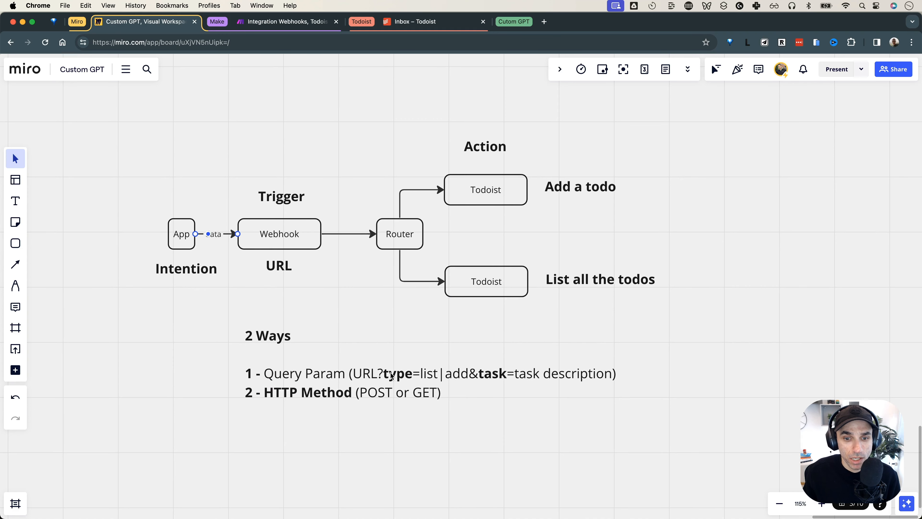
{"action": "left_click", "coordinate": [319, 392]}
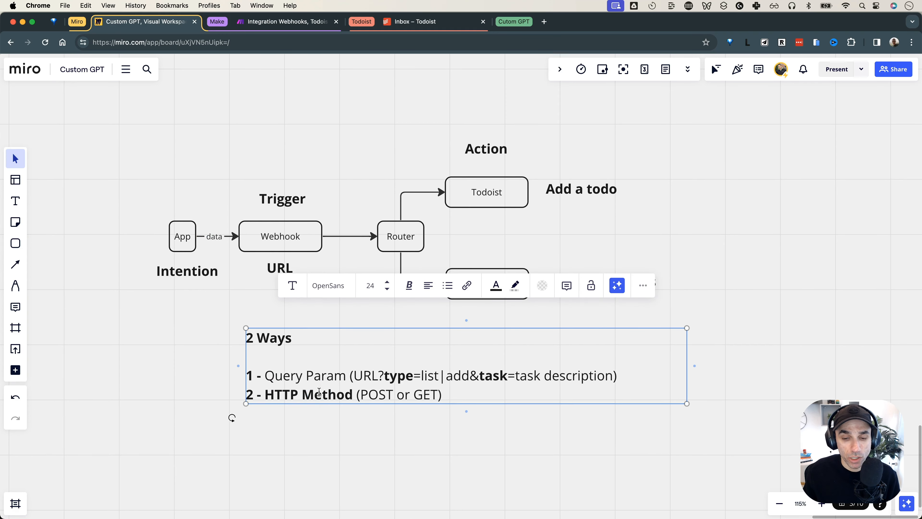
{"action": "left_click", "coordinate": [319, 392]}
{"action": "double_click", "coordinate": [377, 394]}
{"action": "double_click", "coordinate": [417, 394]}
{"action": "scroll", "coordinate": [382, 393], "scroll_direction": "left", "scroll_amount": 1}
{"action": "scroll", "coordinate": [382, 392], "scroll_direction": "left", "scroll_amount": 1}
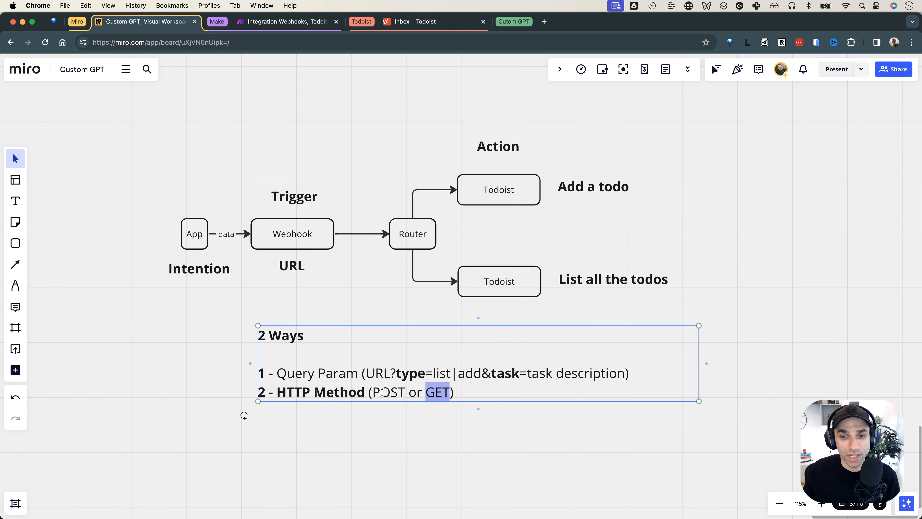
{"action": "left_click", "coordinate": [365, 145]}
Relabel the diagram actions 'Add a todo (POST)' and 'List all the todos (GET)'
{"action": "left_click_drag", "start_coordinate": [395, 160], "coordinate": [502, 201]}
{"action": "left_click", "coordinate": [498, 289]}
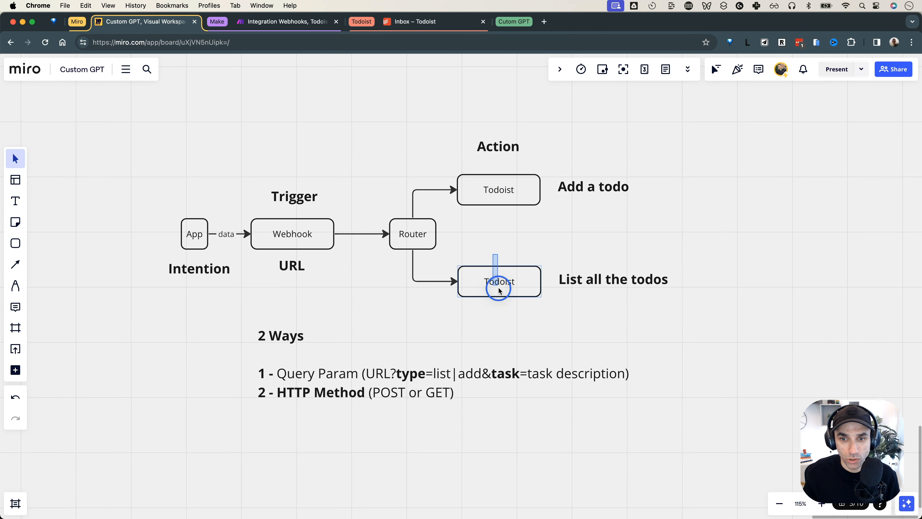
{"action": "double_click", "coordinate": [613, 186]}
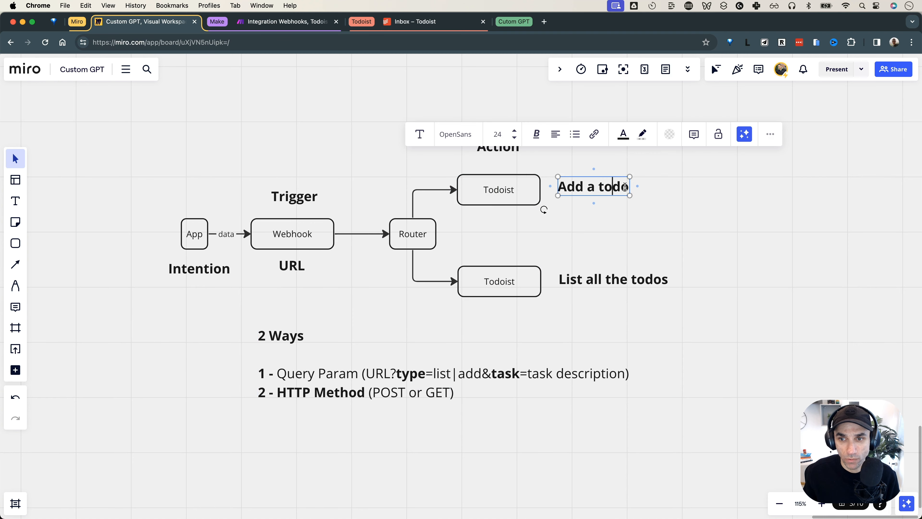
{"action": "left_click", "coordinate": [625, 186]}
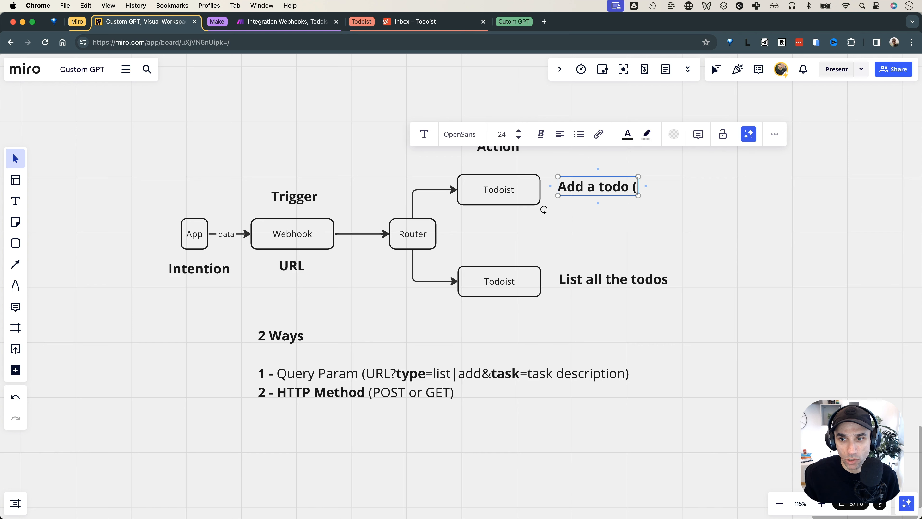
{"action": "type", "text": "(POST)"}
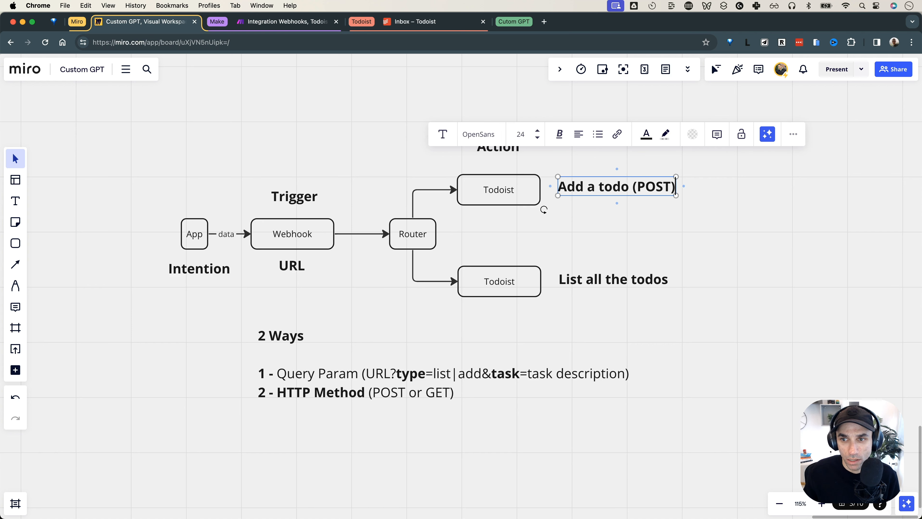
{"action": "left_click", "coordinate": [650, 285]}
{"action": "double_click", "coordinate": [649, 285]}
{"action": "key", "text": "Right"}
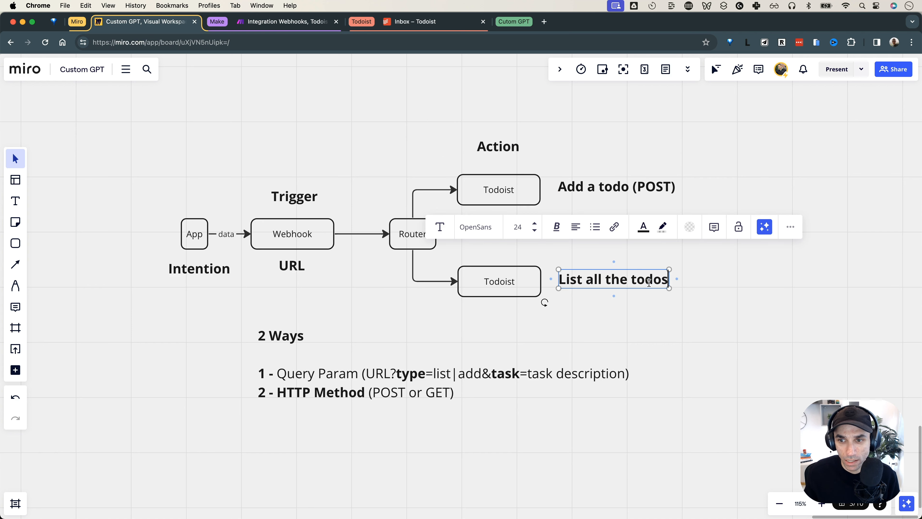
{"action": "type", "text": "(GET)"}
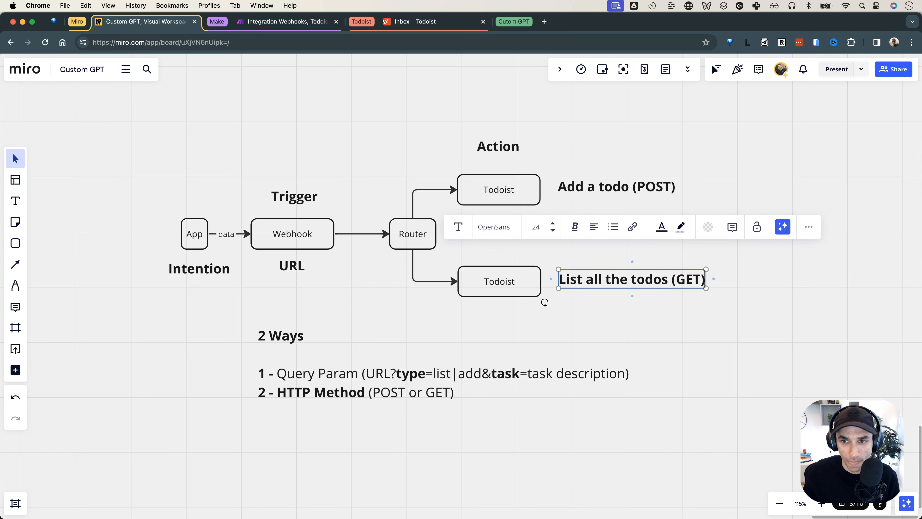
{"action": "left_click", "coordinate": [402, 107]}
In Make, set the webhook's Get request HTTP method option to Yes and save it
{"action": "left_click", "coordinate": [305, 24]}
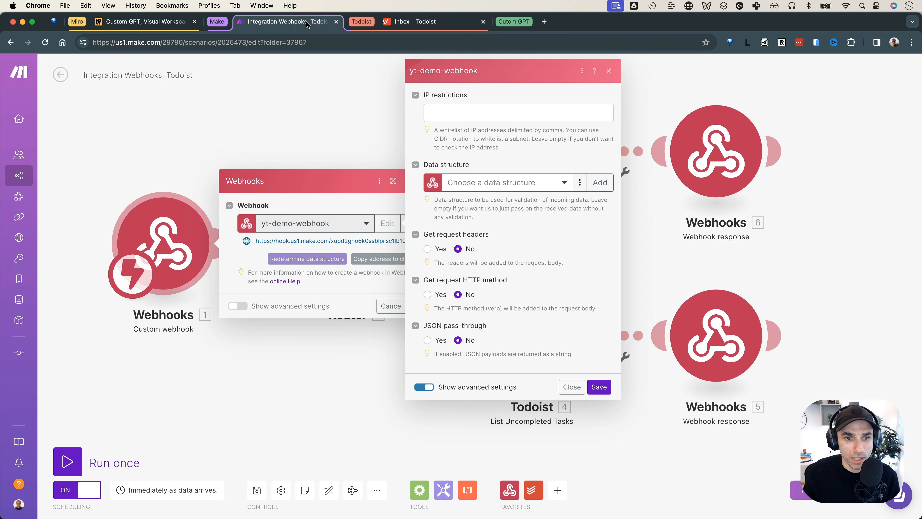
{"action": "left_click", "coordinate": [427, 295]}
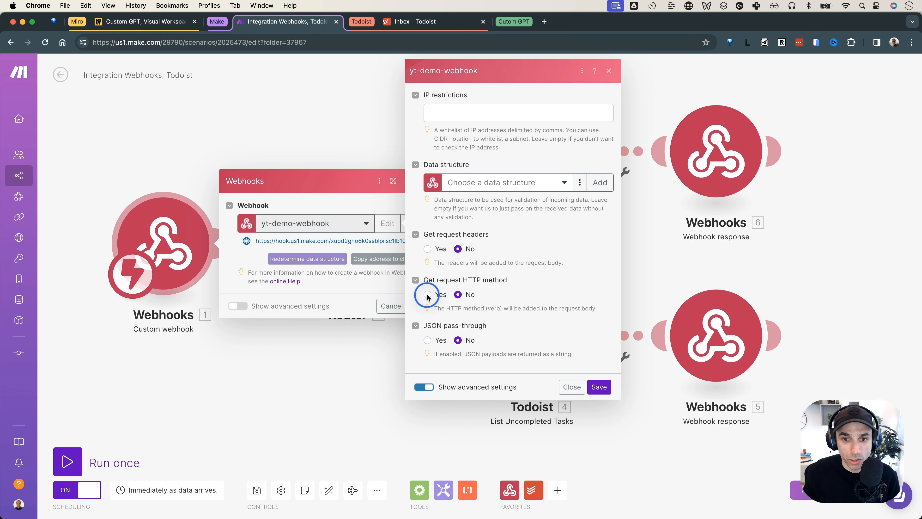
{"action": "left_click", "coordinate": [600, 385]}
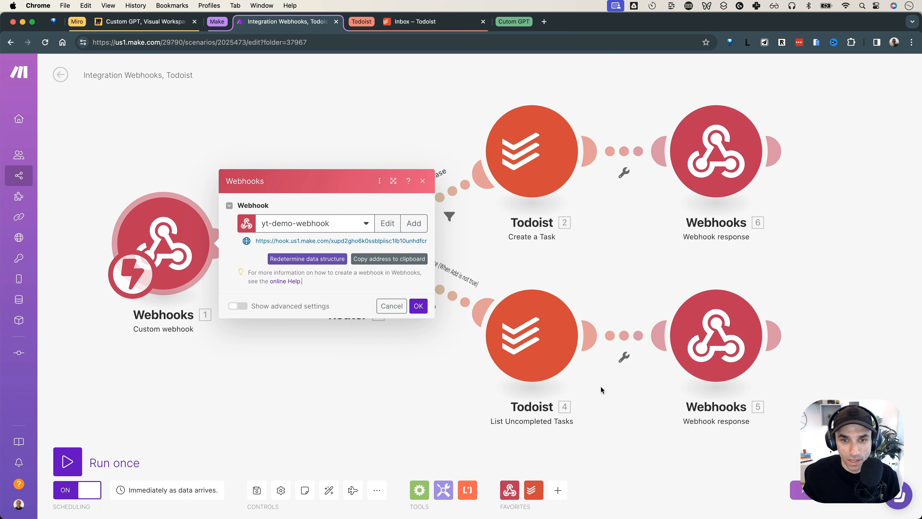
{"action": "left_click", "coordinate": [345, 130]}
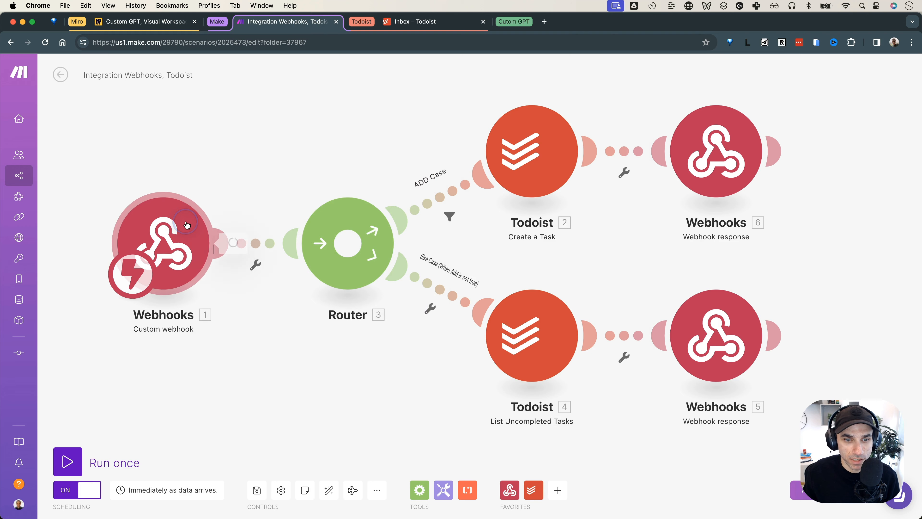
{"action": "left_click", "coordinate": [174, 226]}
{"action": "left_click", "coordinate": [418, 306]}
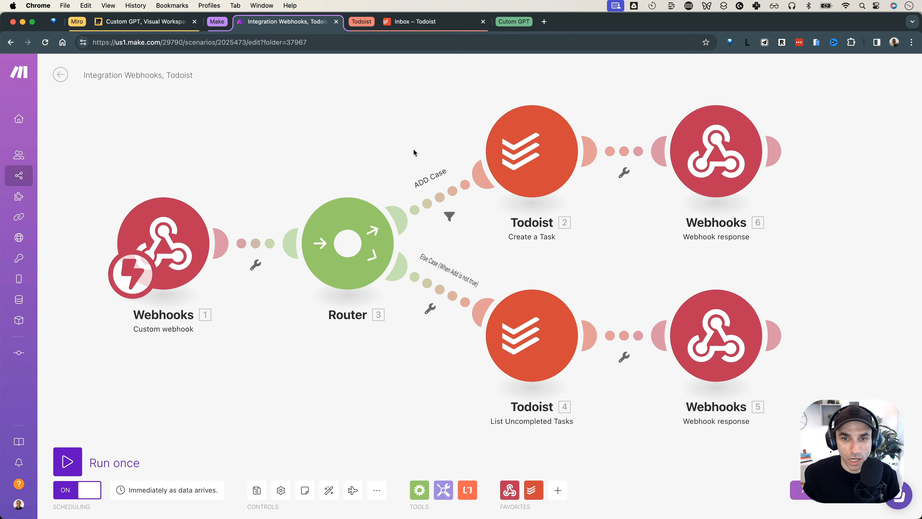
Filter the ADD Case route on Webhooks Method equal to POST
{"action": "left_click", "coordinate": [439, 200]}
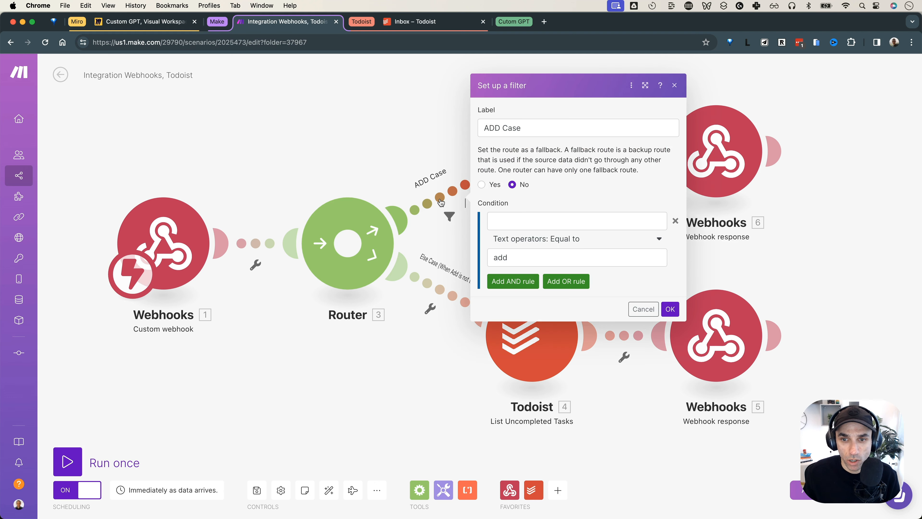
{"action": "left_click", "coordinate": [524, 218]}
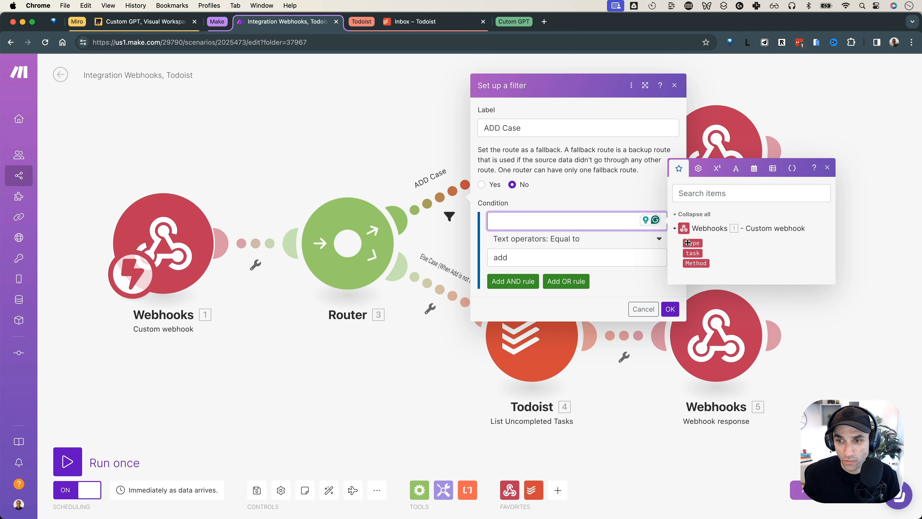
{"action": "left_click", "coordinate": [691, 262]}
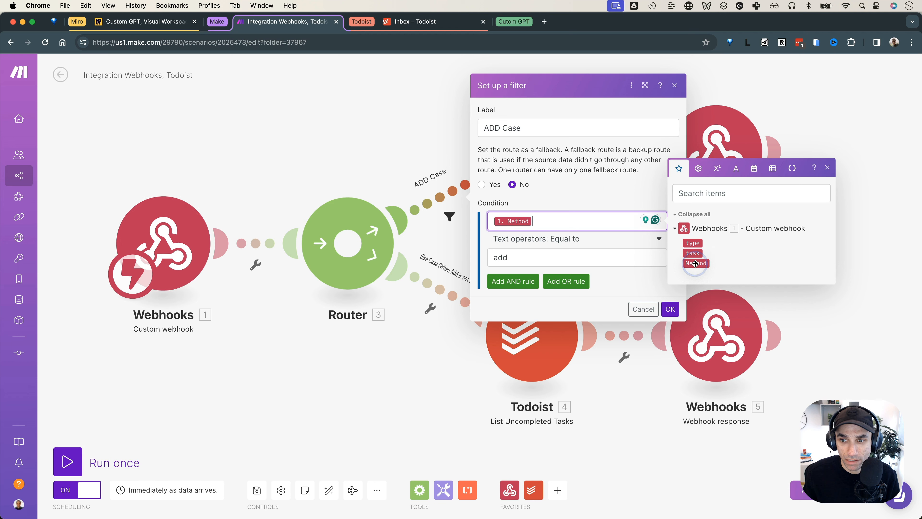
{"action": "left_click", "coordinate": [572, 258]}
{"action": "double_click", "coordinate": [572, 258]}
{"action": "key", "text": "BackSpace"}
{"action": "type", "text": "POST"}
{"action": "double_click", "coordinate": [507, 258]}
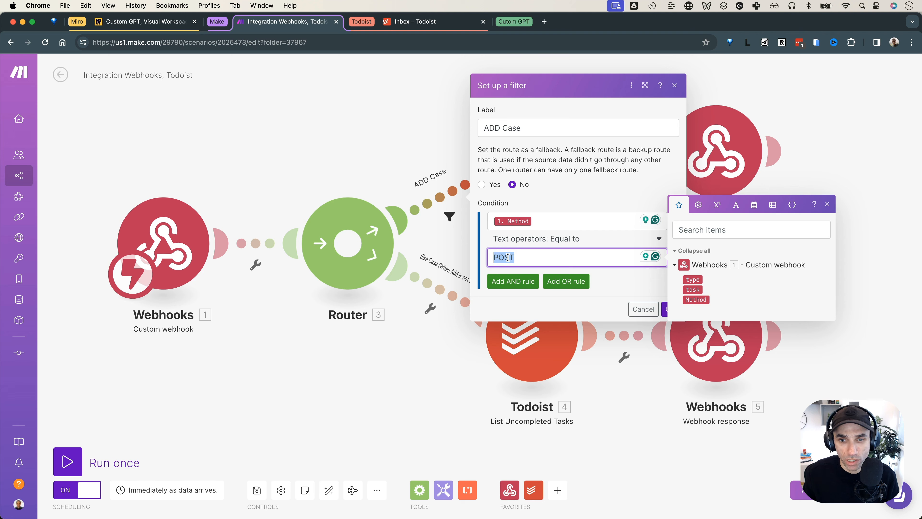
{"action": "left_click", "coordinate": [627, 288]}
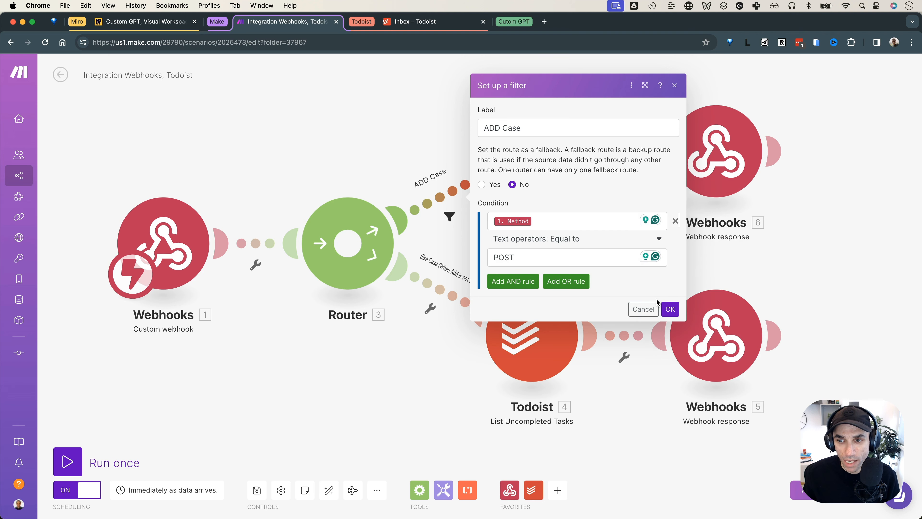
{"action": "left_click", "coordinate": [666, 308]}
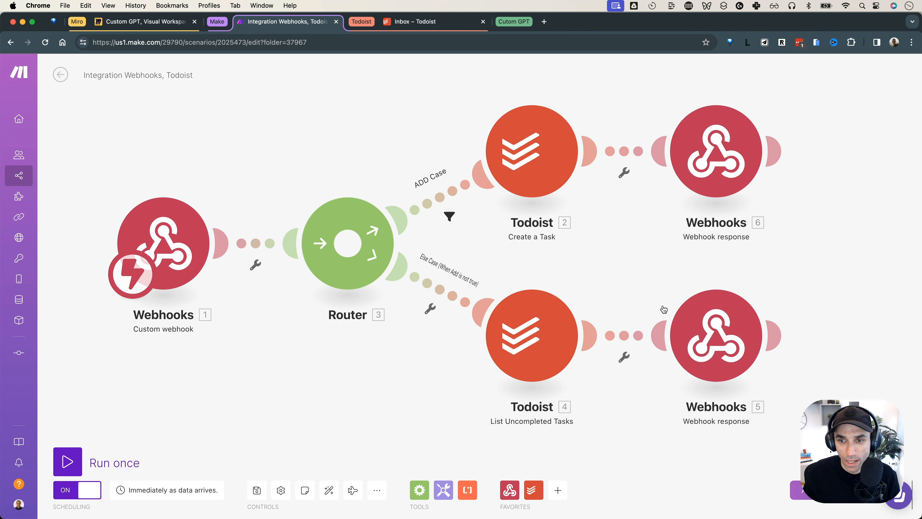
Filter the Else Case route on Webhooks Method equal to GET
{"action": "left_click", "coordinate": [437, 295]}
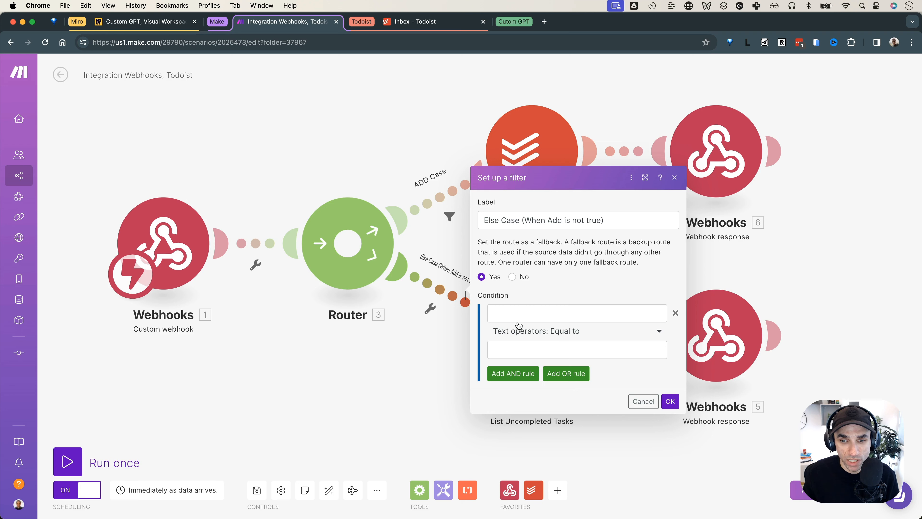
{"action": "left_click", "coordinate": [519, 315]}
{"action": "left_click", "coordinate": [695, 355]}
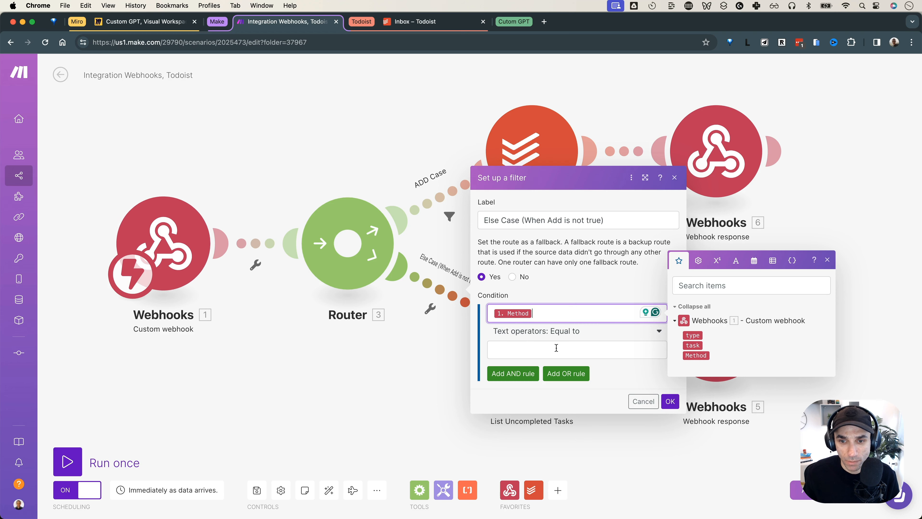
{"action": "left_click", "coordinate": [554, 347]}
{"action": "type", "text": "GET"}
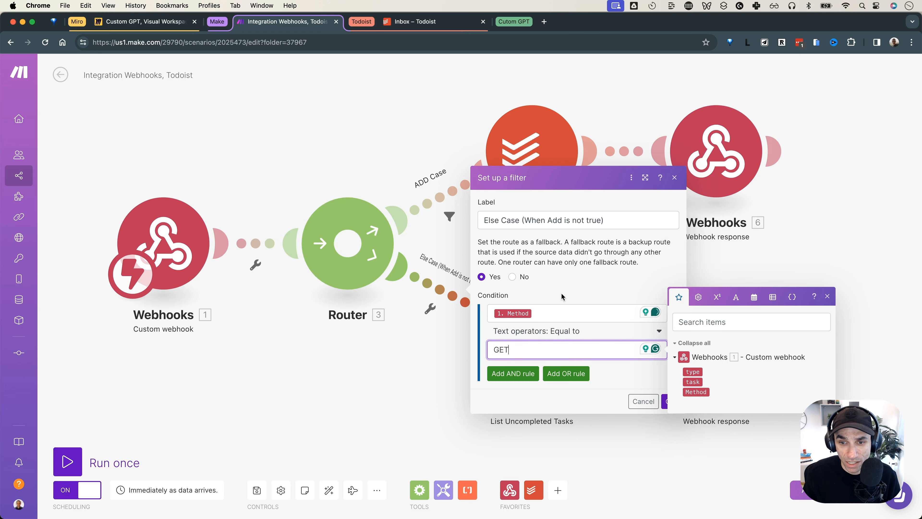
{"action": "left_click", "coordinate": [561, 293]}
{"action": "left_click", "coordinate": [670, 400]}
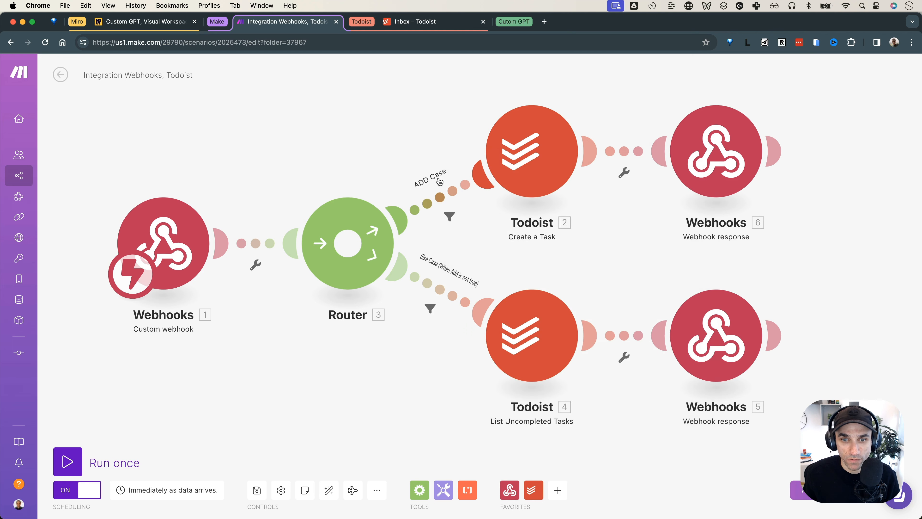
Rename the ADD Case route label to POST
{"action": "left_click", "coordinate": [440, 205]}
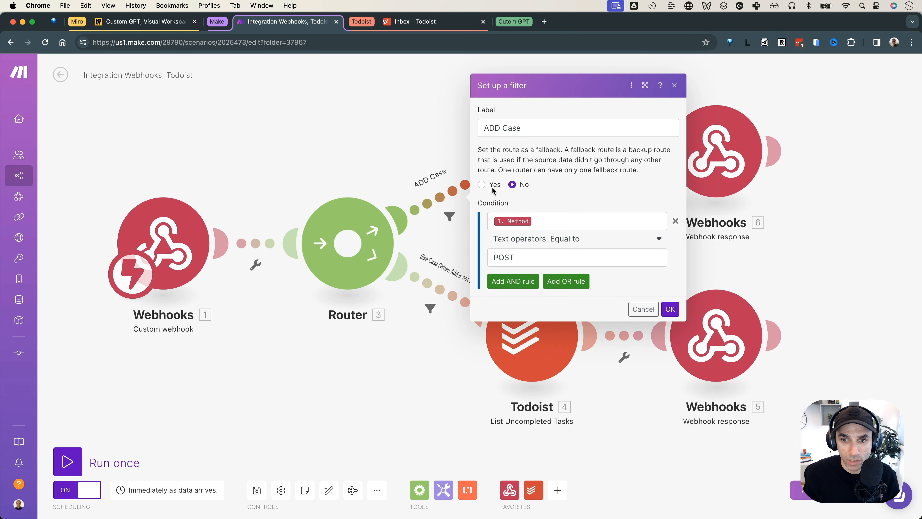
{"action": "triple_click", "coordinate": [489, 128]}
{"action": "type", "text": "P"}
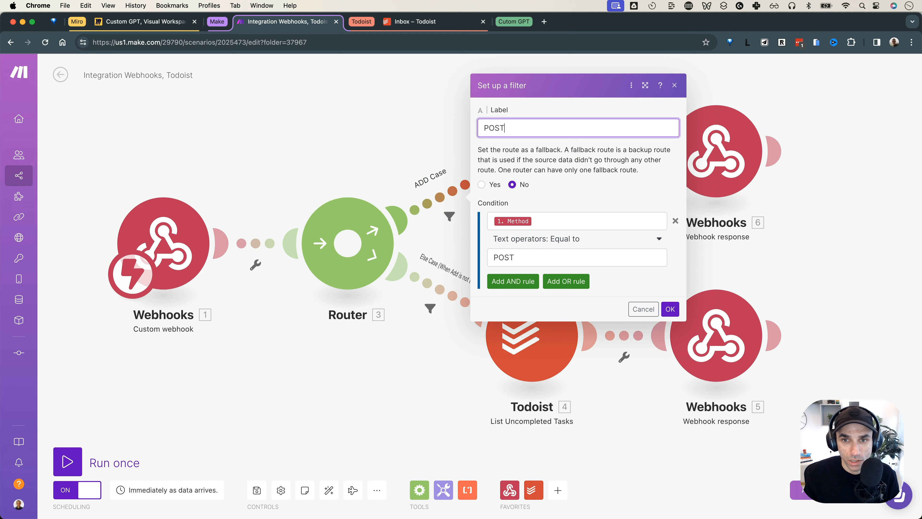
{"action": "type", "text": "OST"}
Confirm the POST route label and rename the Else Case route to GET
{"action": "left_click", "coordinate": [670, 309]}
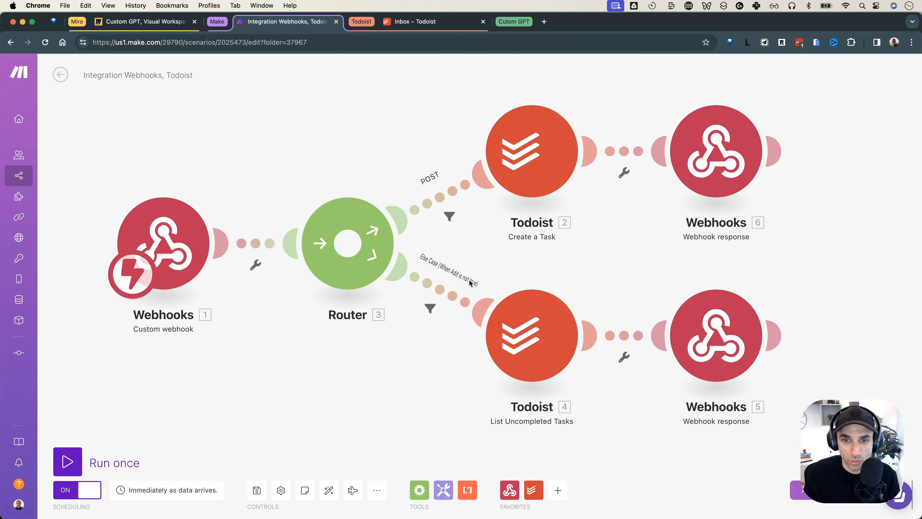
{"action": "left_click", "coordinate": [454, 280]}
{"action": "triple_click", "coordinate": [519, 217]}
{"action": "type", "text": "GET"}
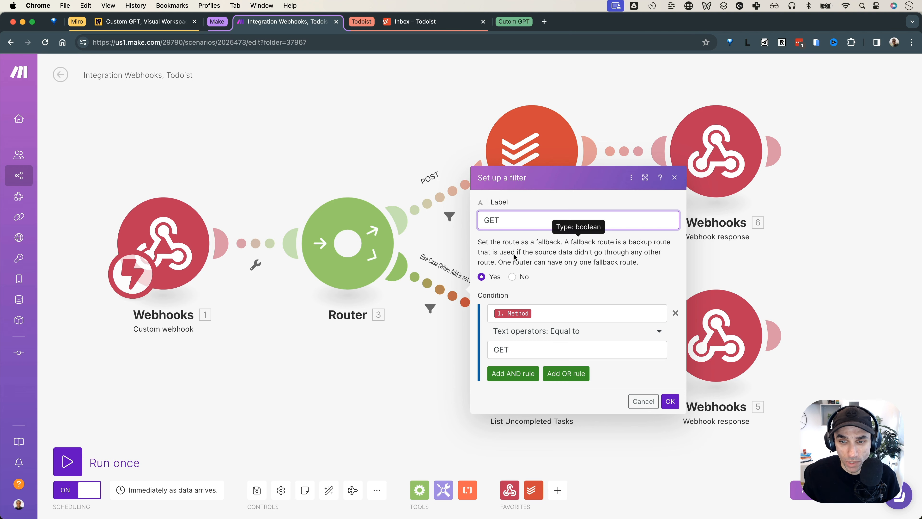
Clear the GET route's Method condition, leaving it a fallback, and save the scenario
{"action": "left_click", "coordinate": [548, 313]}
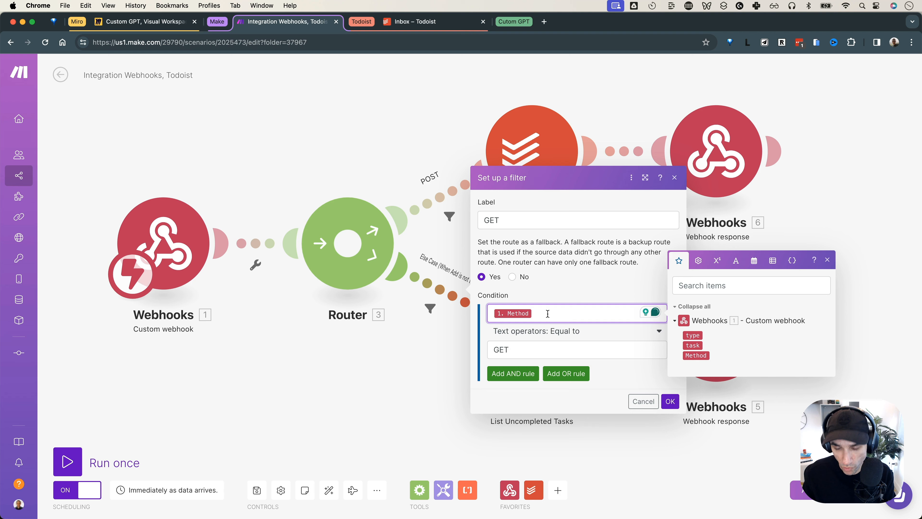
{"action": "key", "text": "BackSpace"}
{"action": "left_click", "coordinate": [537, 349]}
{"action": "key", "text": "BackSpace"}
{"action": "key", "text": "BackSpace"}
{"action": "key", "text": "BackSpace"}
{"action": "left_click", "coordinate": [633, 378]}
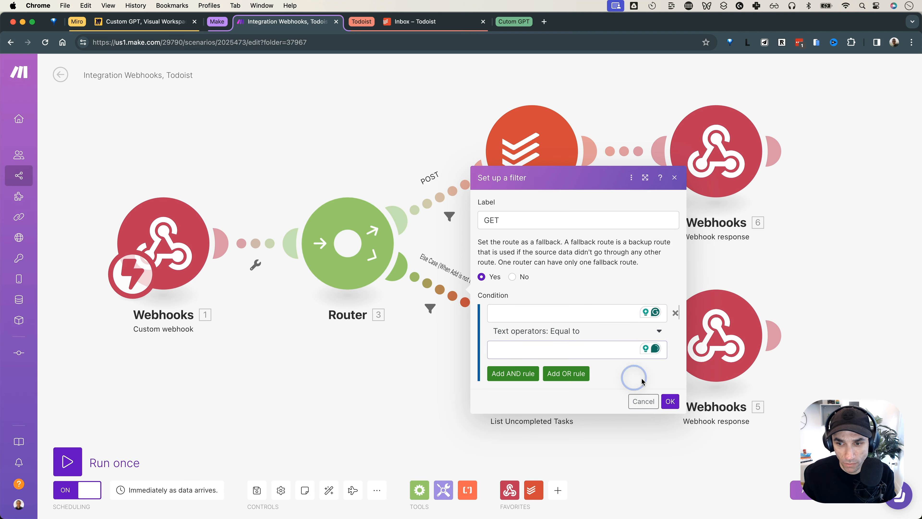
{"action": "left_click", "coordinate": [671, 401]}
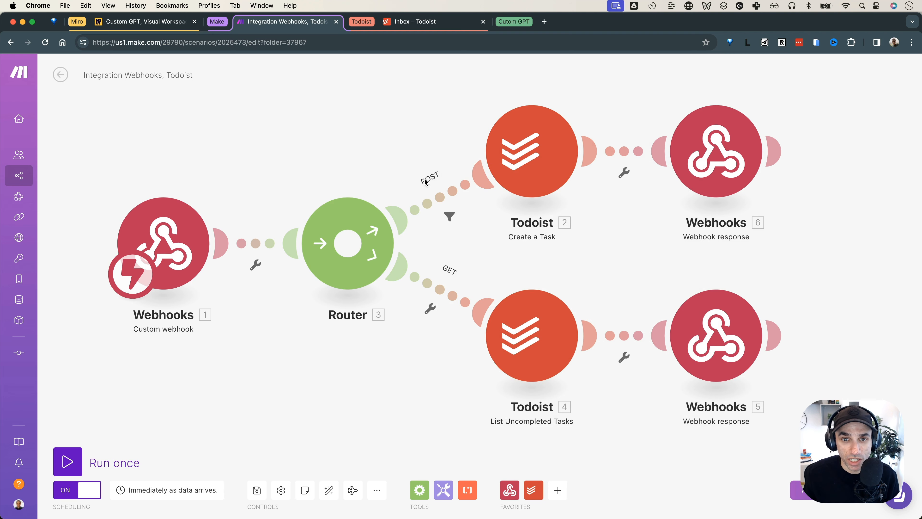
{"action": "left_click", "coordinate": [257, 490]}
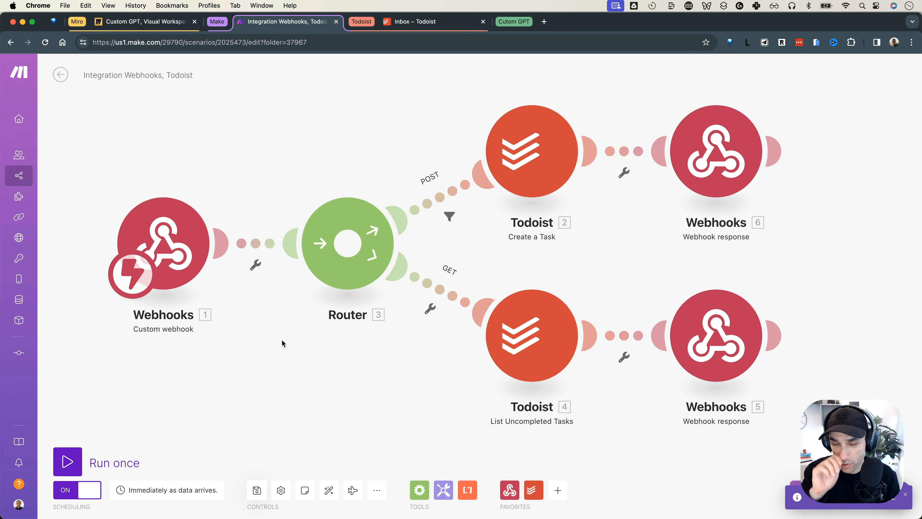
{"action": "key", "text": "super+Tab"}
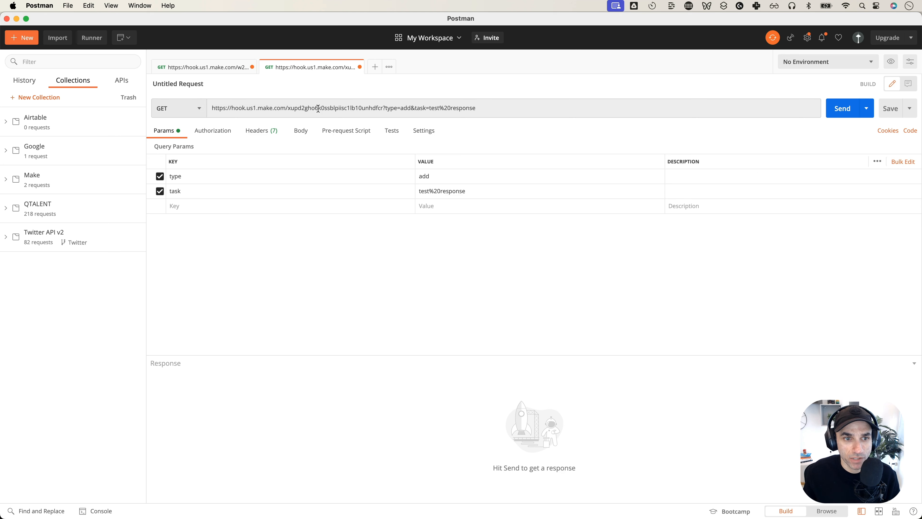
Send a GET request without type and task params, returning 'Got 4 todos back from todoist!'
{"action": "left_click", "coordinate": [160, 176]}
{"action": "left_click", "coordinate": [160, 191]}
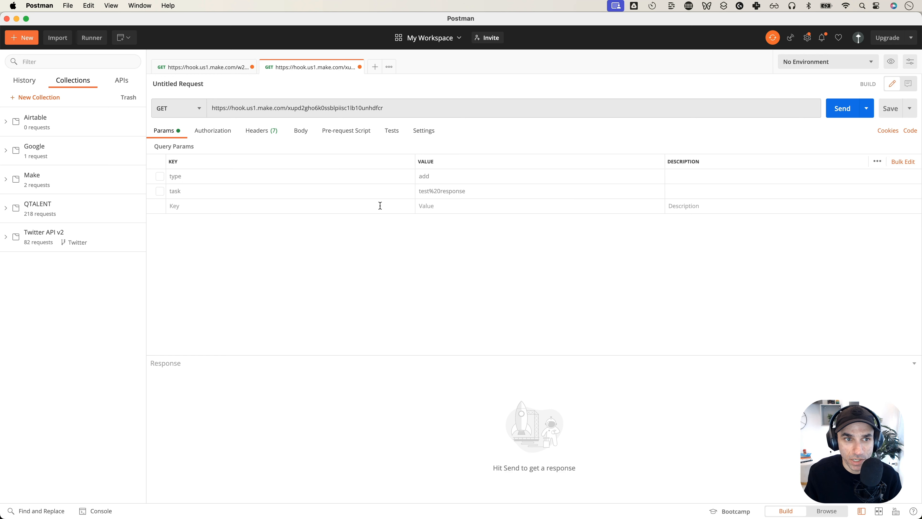
{"action": "left_click", "coordinate": [830, 113]}
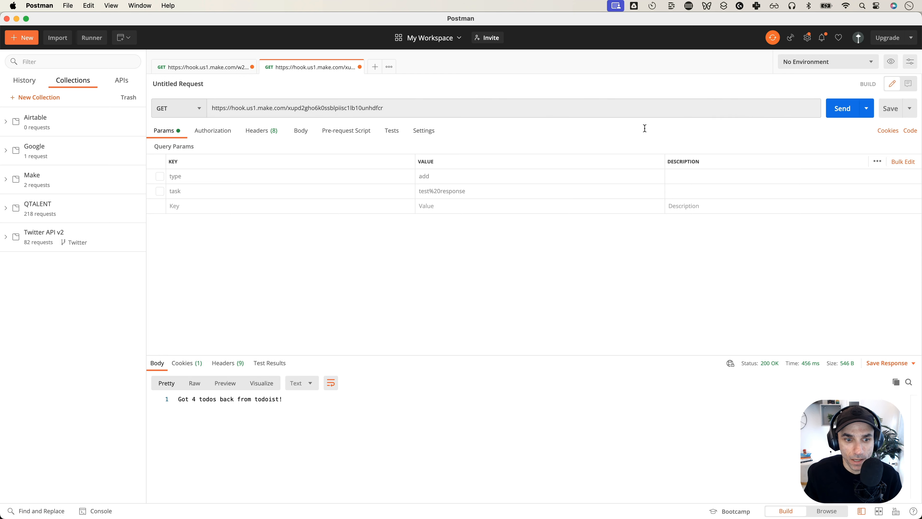
{"action": "left_click_drag", "start_coordinate": [434, 355], "coordinate": [445, 264]}
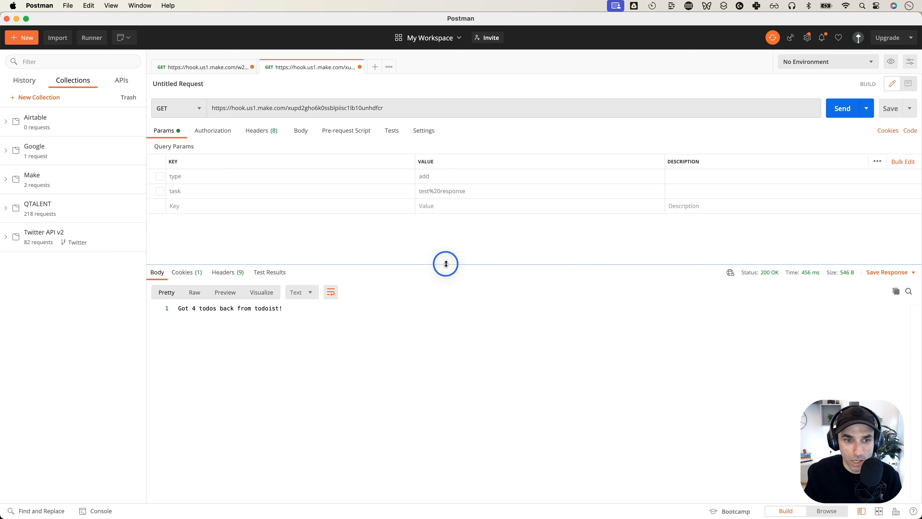
{"action": "left_click", "coordinate": [294, 308]}
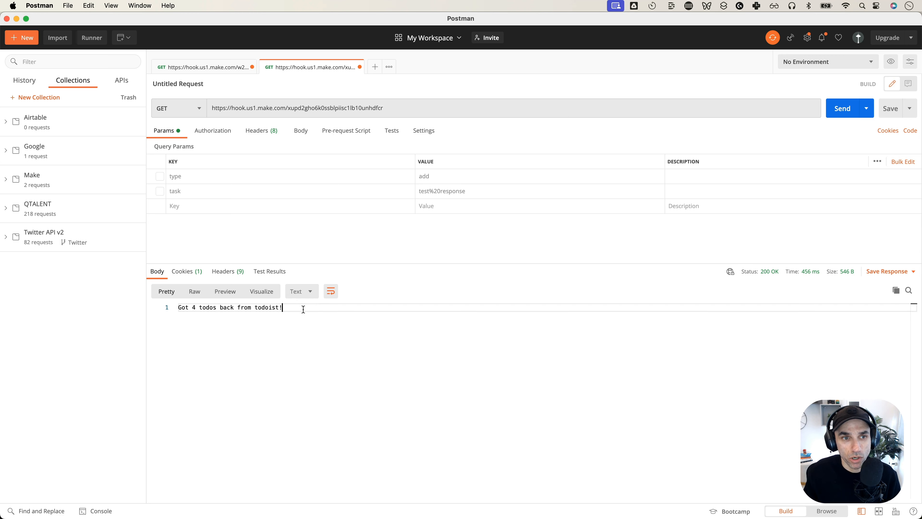
{"action": "left_click", "coordinate": [191, 108]}
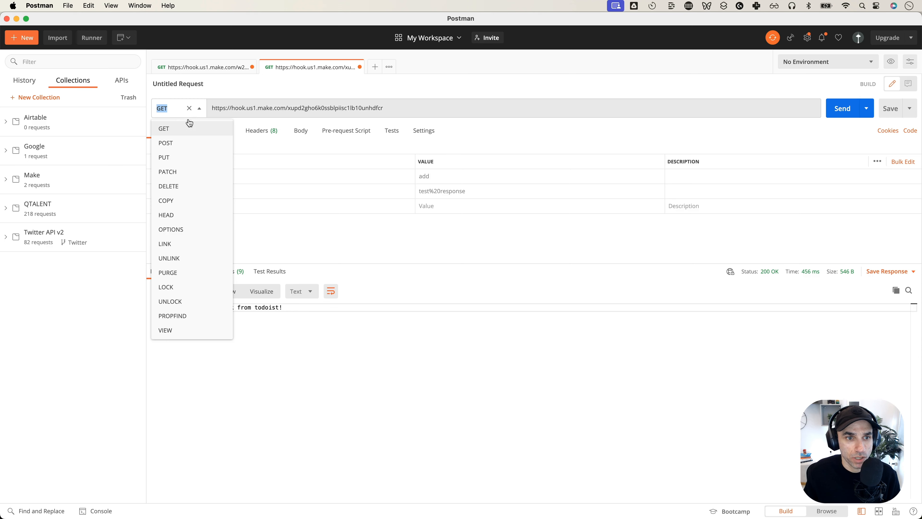
Send a POST request with task 'this one is coming from postman' and select the returned ID
{"action": "left_click", "coordinate": [183, 142]}
{"action": "left_click", "coordinate": [160, 192]}
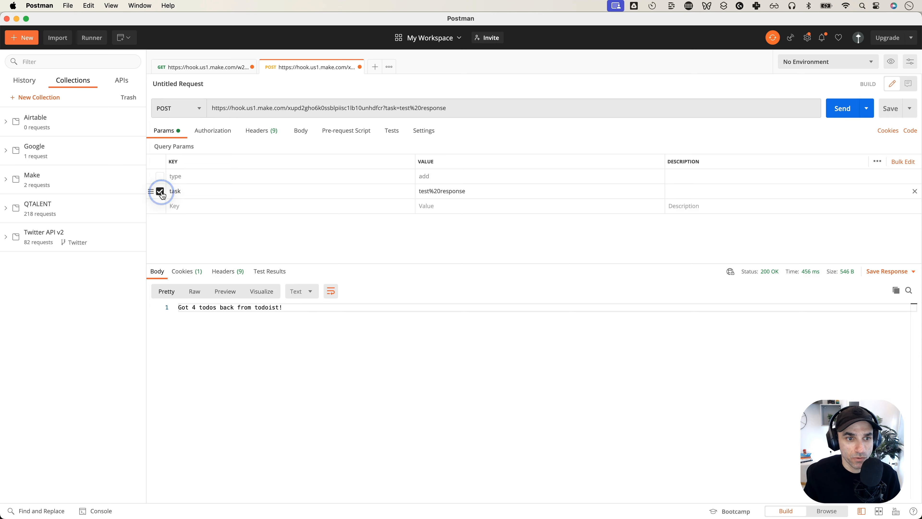
{"action": "double_click", "coordinate": [481, 190]}
{"action": "type", "text": "this one is coming from "}
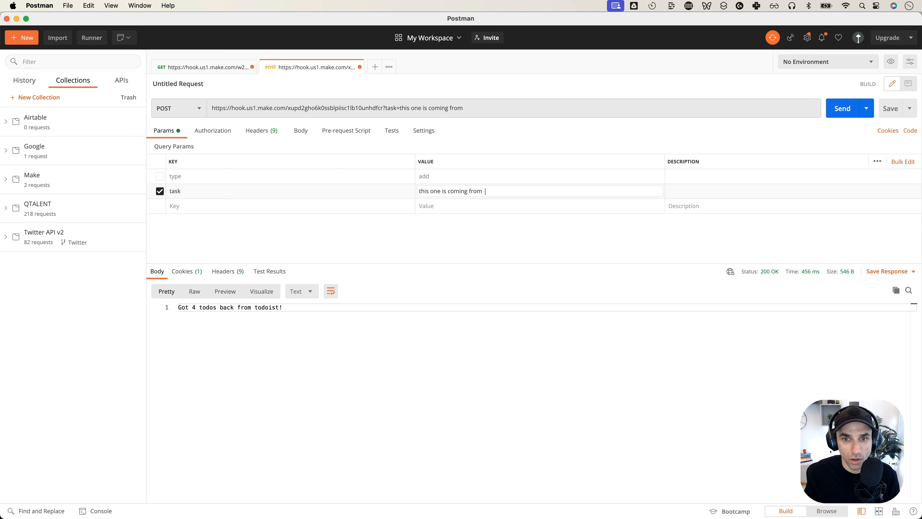
{"action": "type", "text": "postman"}
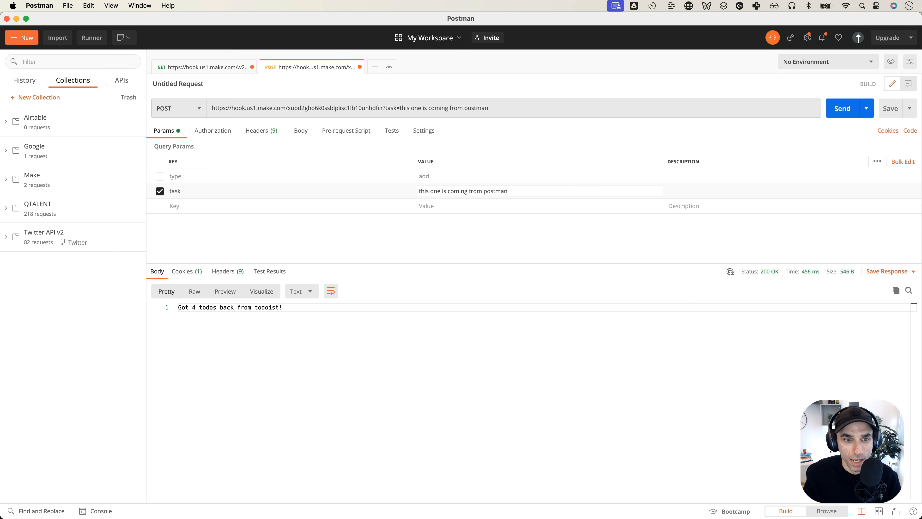
{"action": "left_click", "coordinate": [420, 232]}
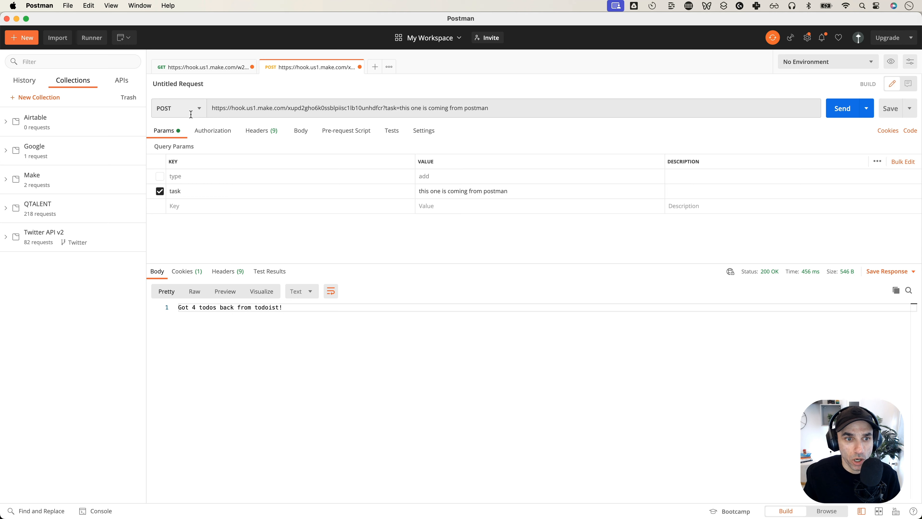
{"action": "left_click", "coordinate": [841, 115]}
{"action": "left_click", "coordinate": [203, 307]}
{"action": "double_click", "coordinate": [204, 307]}
Confirm the new task appears in the Todoist Inbox
{"action": "key", "text": "super+Tab"}
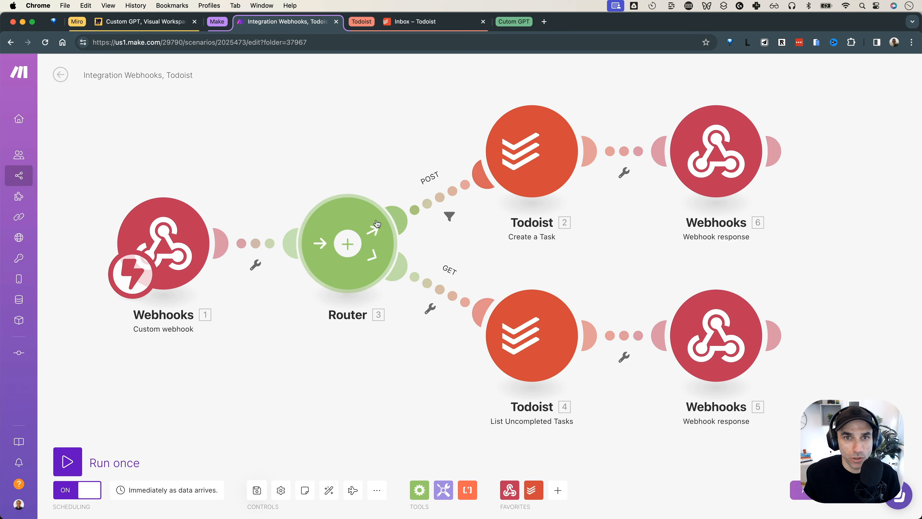
{"action": "left_click", "coordinate": [435, 28]}
{"action": "left_click", "coordinate": [343, 215]}
{"action": "left_click_drag", "start_coordinate": [345, 218], "coordinate": [455, 218]}
{"action": "left_click", "coordinate": [295, 213]}
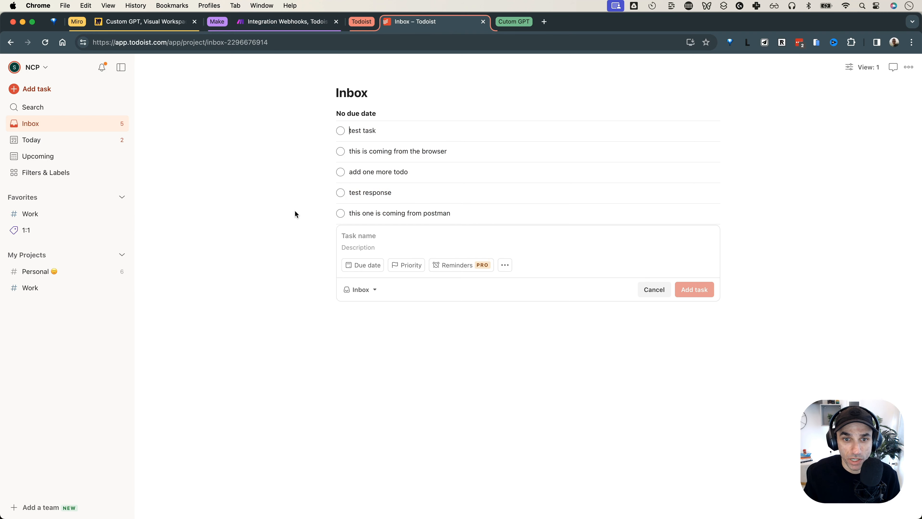
Review the POST request's task query string and Body settings, then return to the Make scenario
{"action": "key", "text": "super+Tab"}
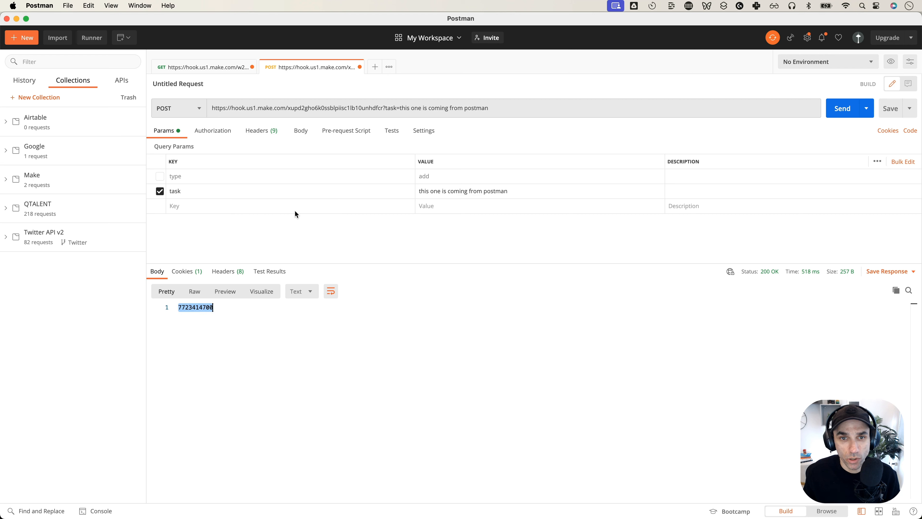
{"action": "left_click", "coordinate": [387, 108]}
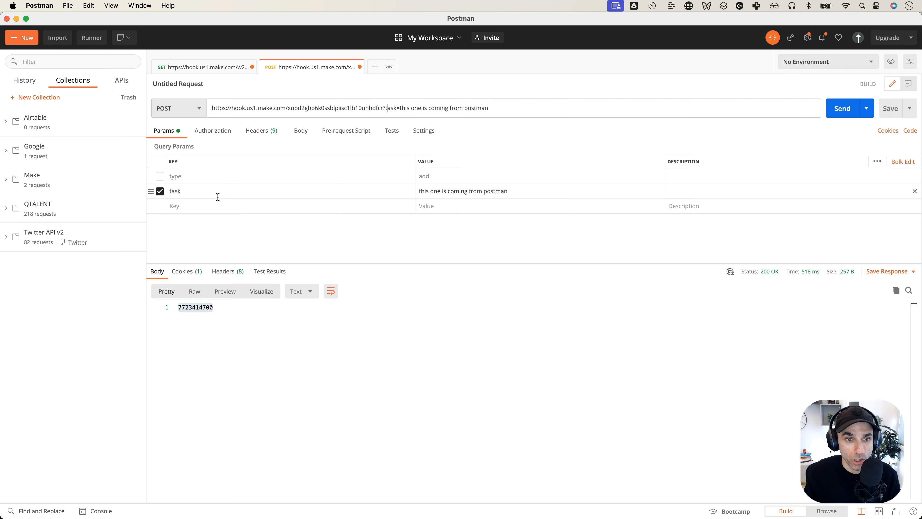
{"action": "left_click_drag", "start_coordinate": [386, 108], "coordinate": [498, 109]}
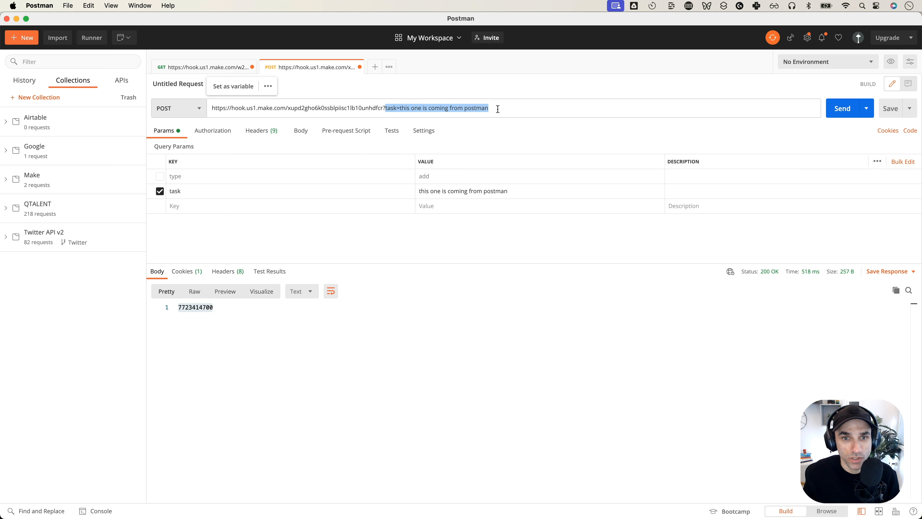
{"action": "left_click", "coordinate": [496, 107]}
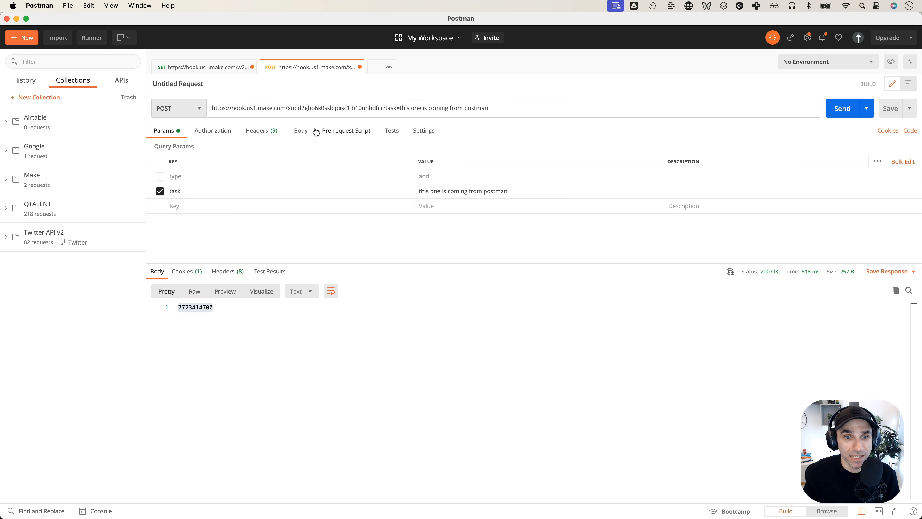
{"action": "left_click", "coordinate": [300, 130]}
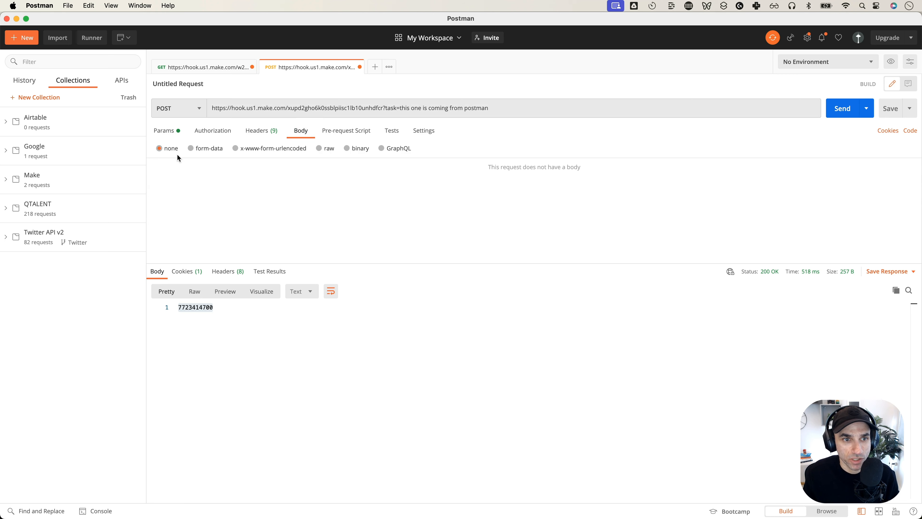
{"action": "left_click", "coordinate": [165, 131]}
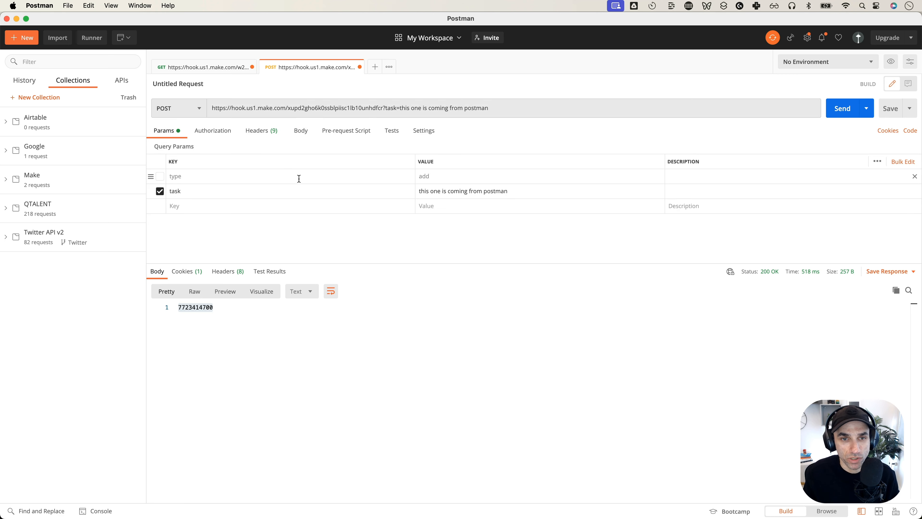
{"action": "key", "text": "super+Tab"}
{"action": "left_click", "coordinate": [285, 22]}
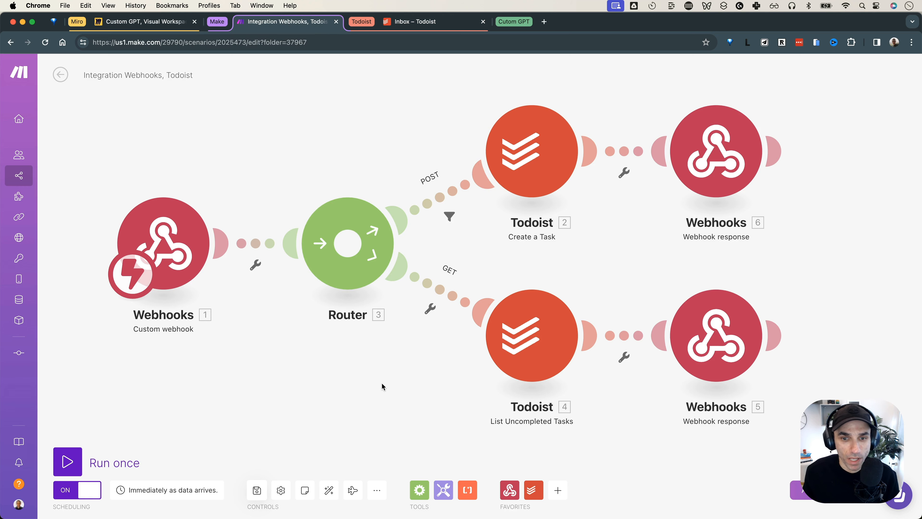
{"action": "scroll", "coordinate": [393, 375], "scroll_direction": "down", "scroll_amount": 1}
{"action": "left_click_drag", "start_coordinate": [375, 392], "coordinate": [417, 366]}
{"action": "scroll", "coordinate": [264, 247], "scroll_direction": "down", "scroll_amount": 1}
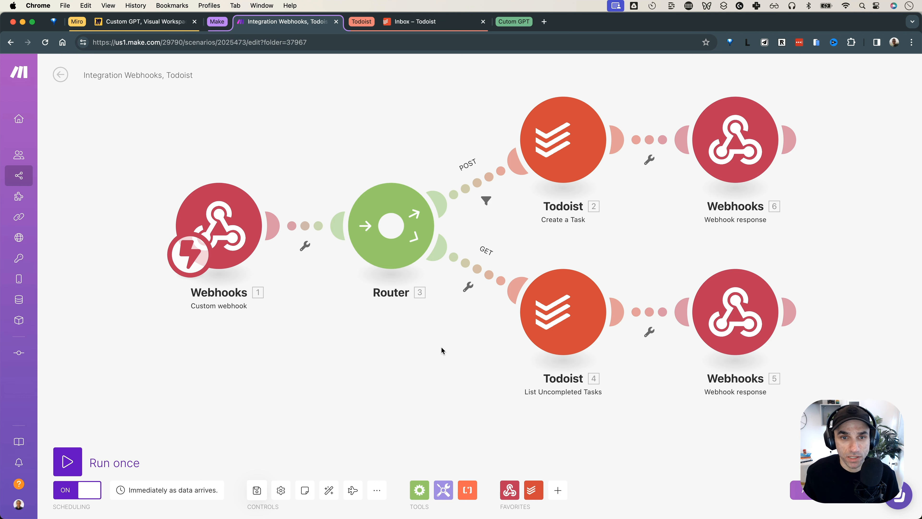
{"action": "left_click_drag", "start_coordinate": [441, 347], "coordinate": [428, 355]}
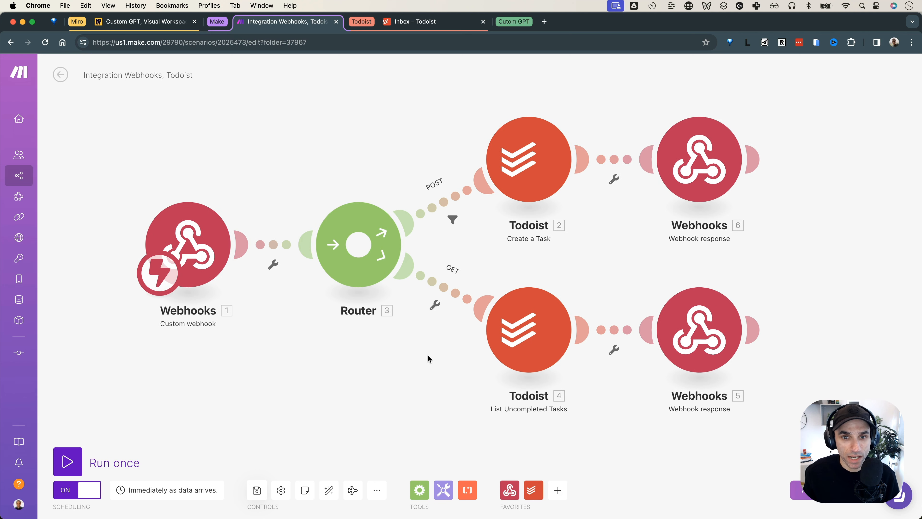